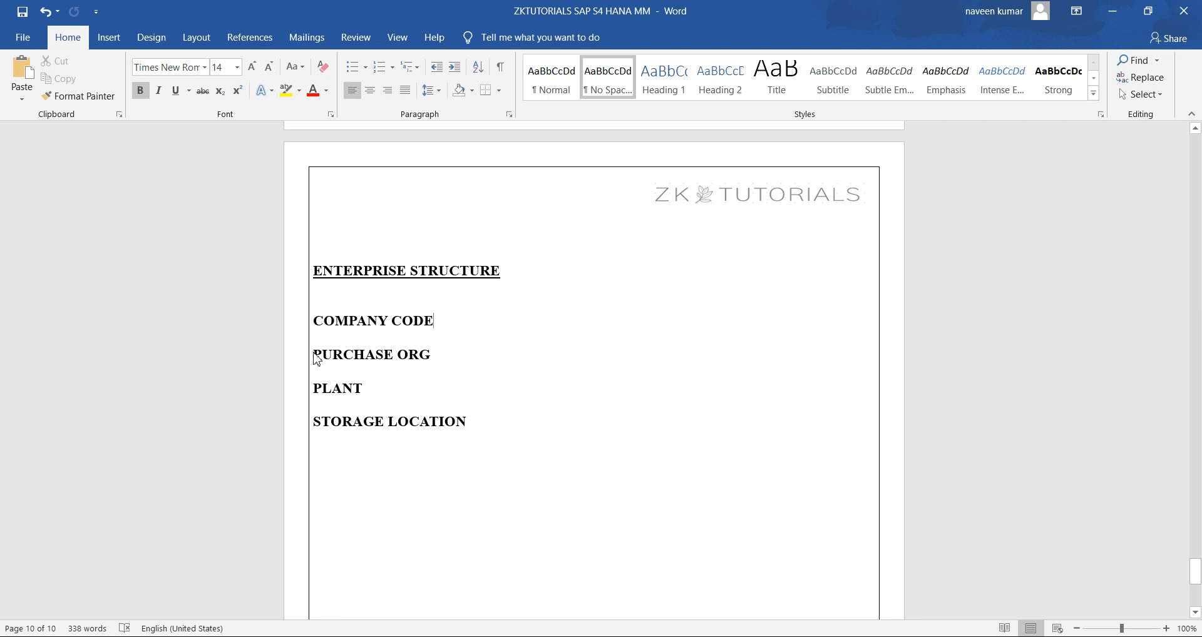
drag(314, 356, 450, 355)
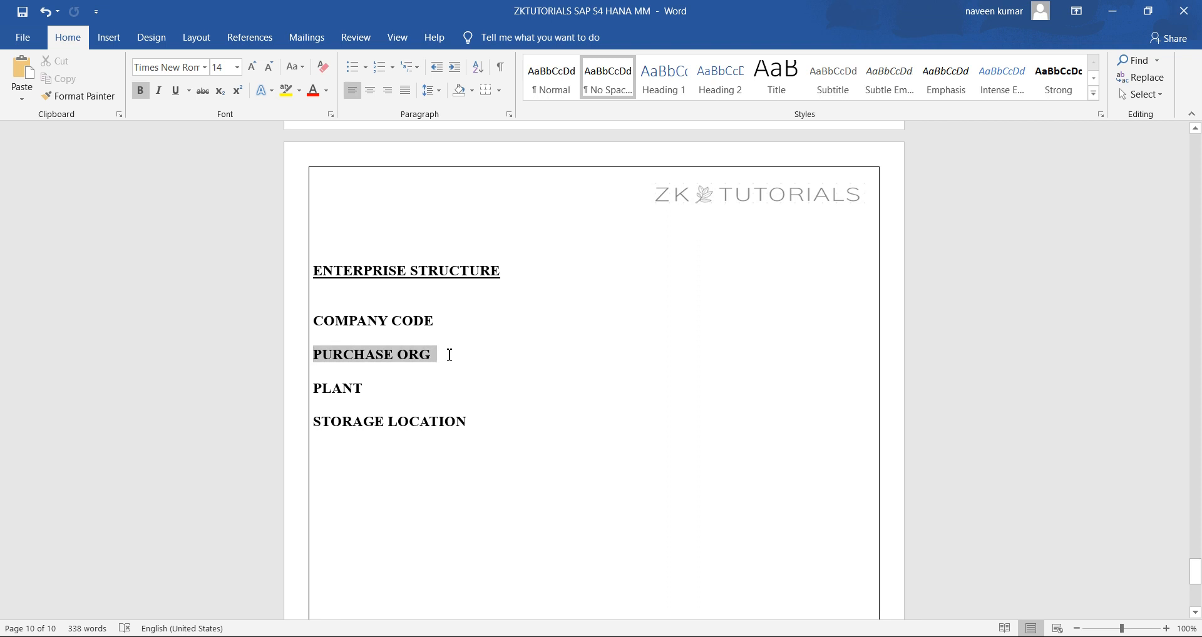
drag(369, 388, 478, 420)
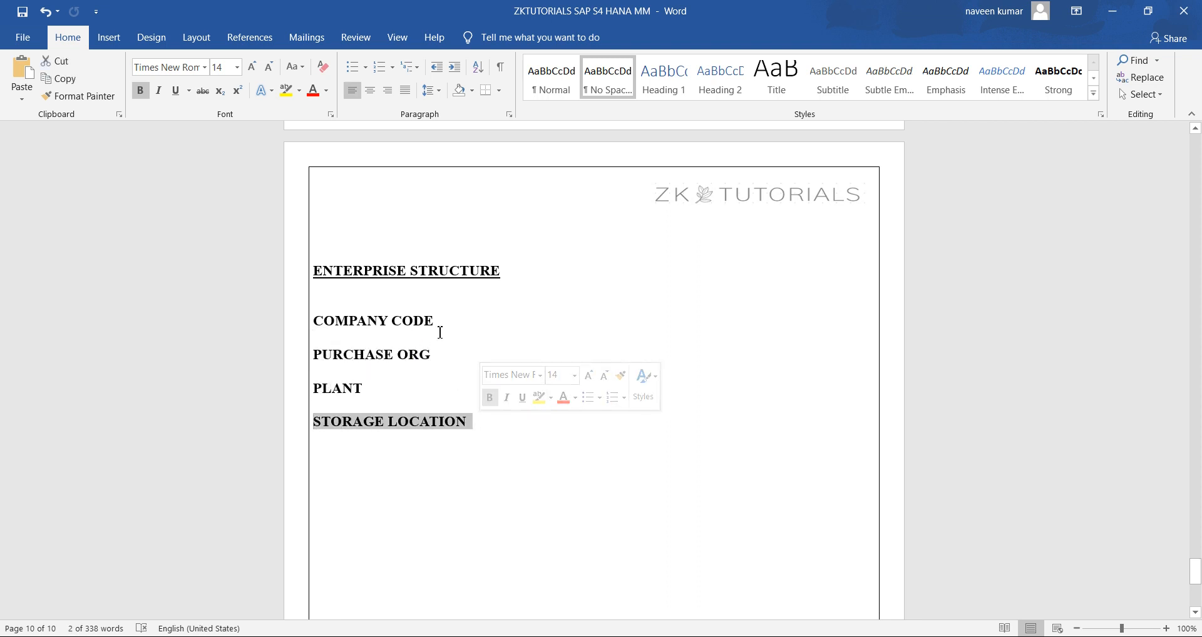
drag(438, 319, 327, 320)
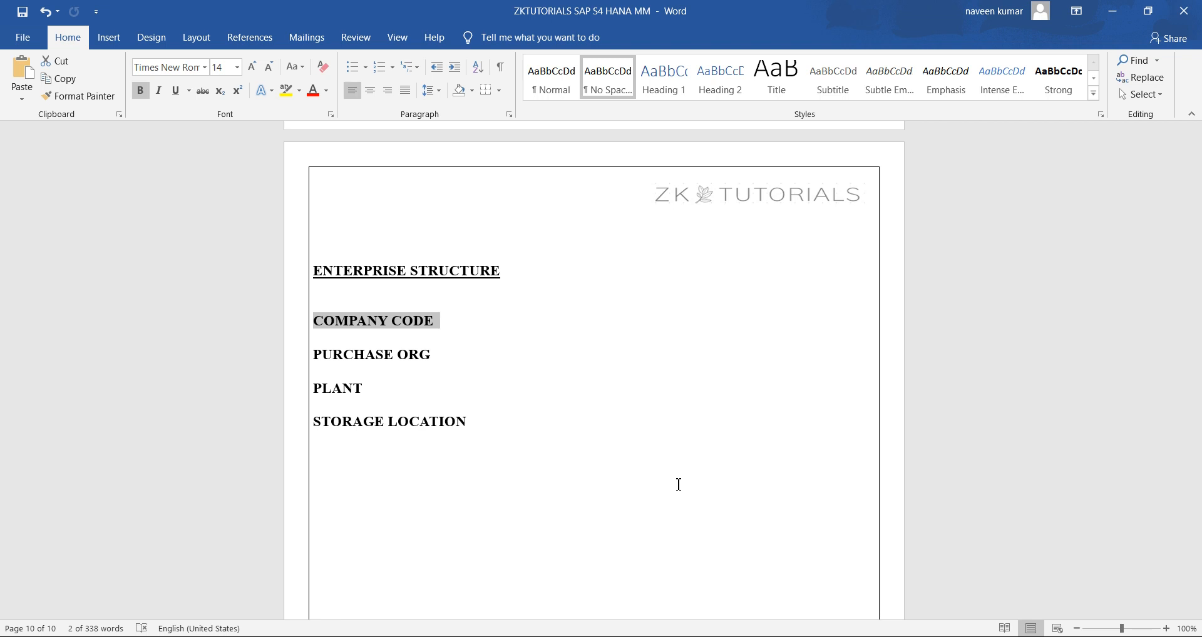
click(518, 423)
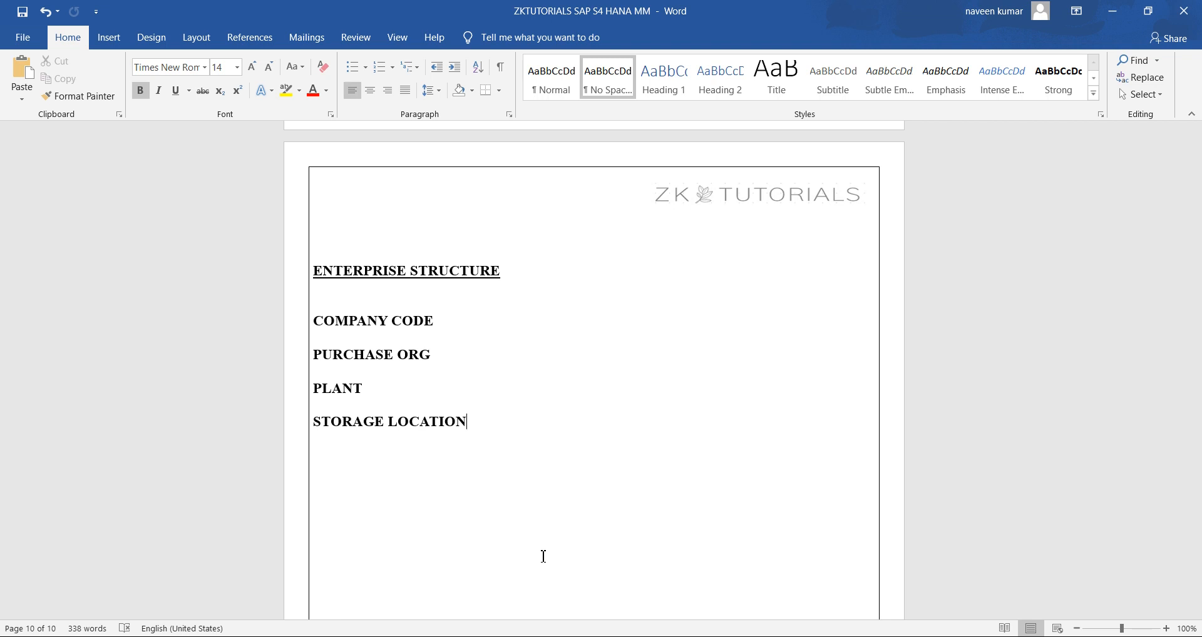
Add "– LMW PVT LTD" after COMPANY CODE in the Enterprise Structure list
text(--)
text(LMW)
text( PVT LT)
text(D)
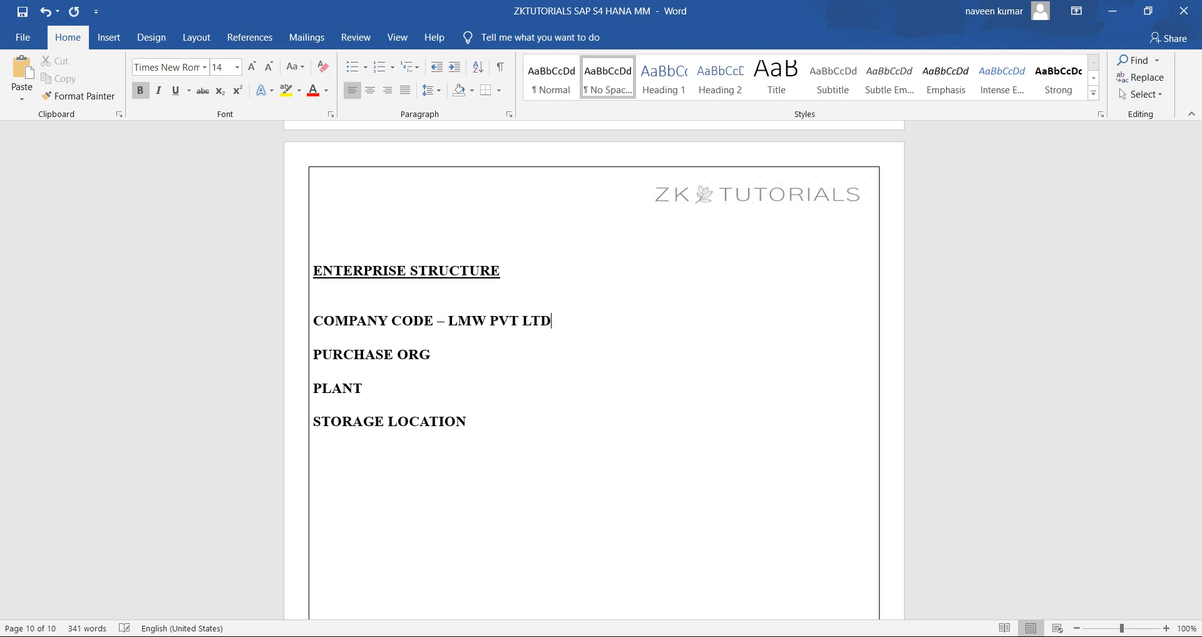
text( -- LWM)
Add "– LMW P.ORG" after PURCHASE ORG in the Enterprise Structure list
key(BackSpace)
key(BackSpace)
key(BackSpace)
text(MW P.ORG)
Add "– LMW PLANT 1 , LMW PLANT 2" after PLANT in the Enterprise Structure list
click(448, 388)
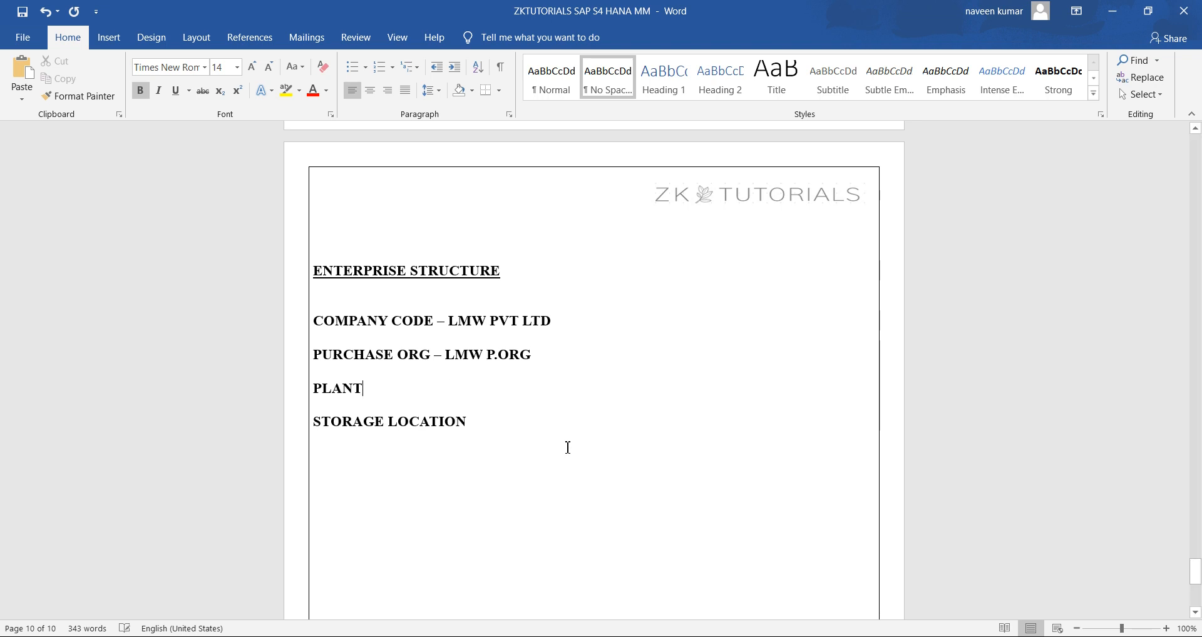
text(-)
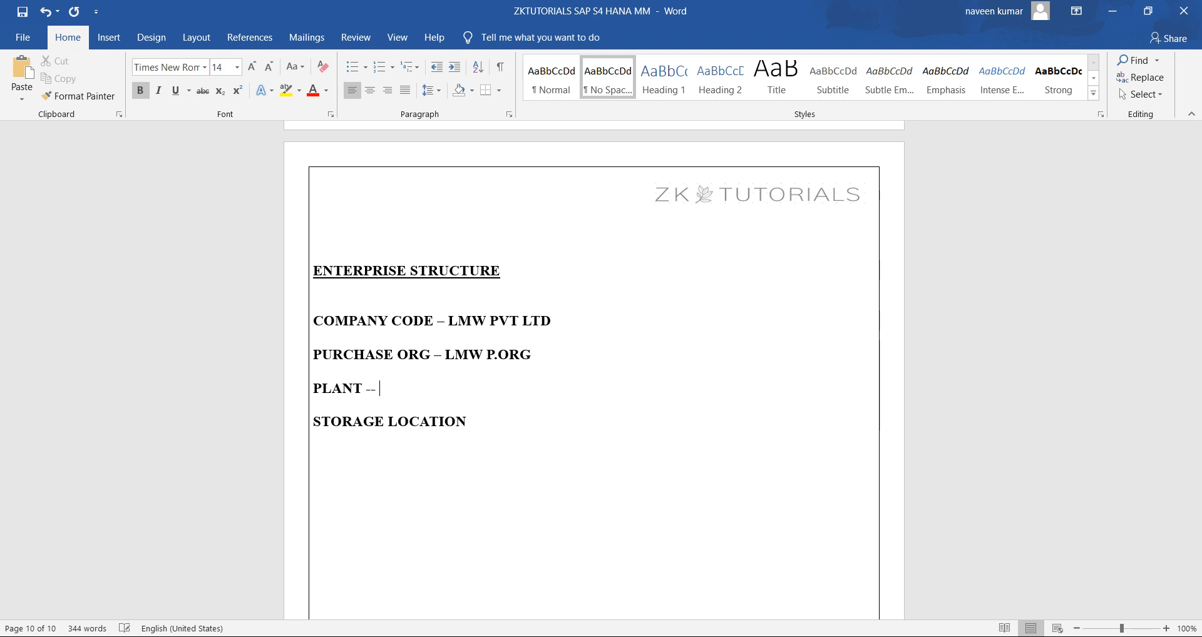
text(-)
text(LMW PL)
text(ANT 1)
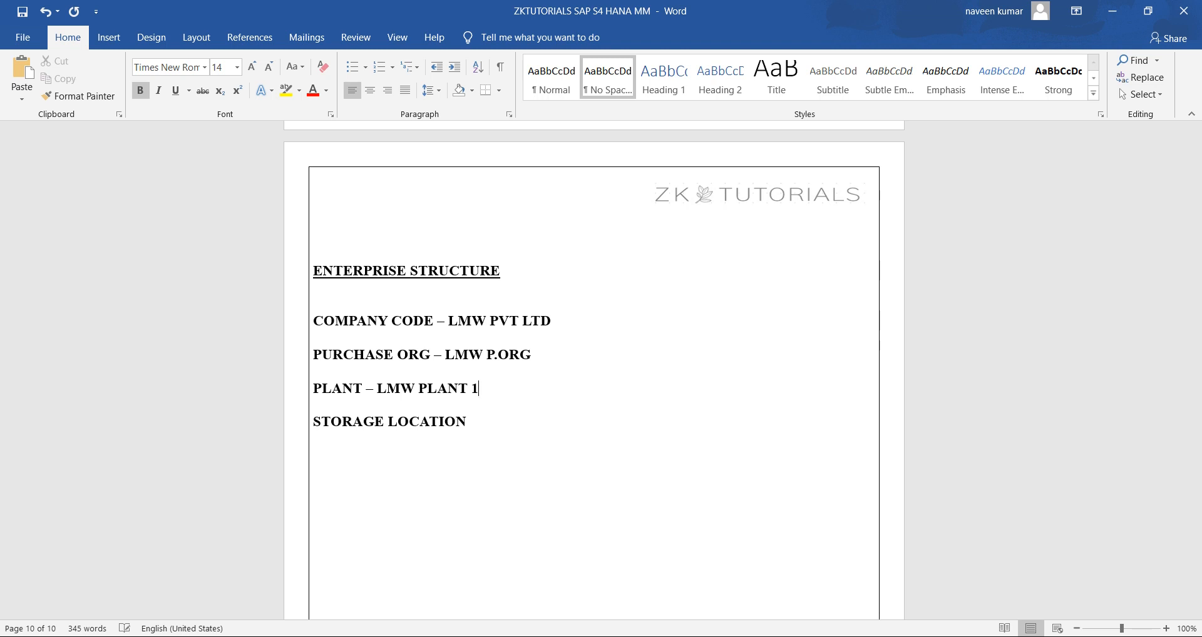
text( , LMW PLANT 2)
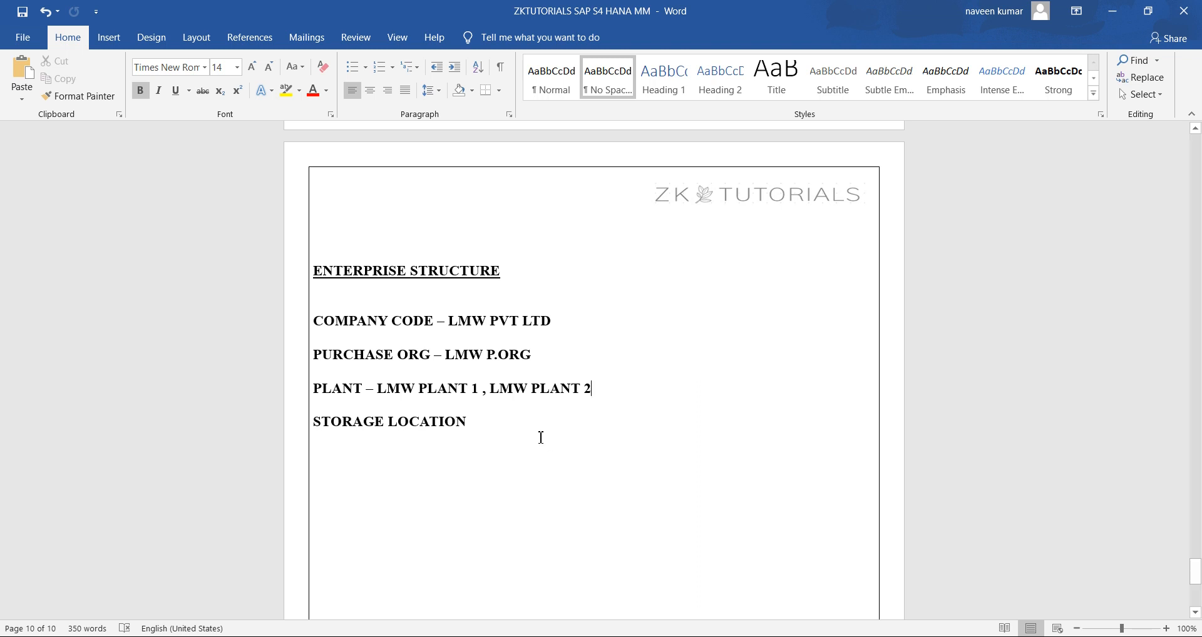
Add "– RAW STORE , FG STORE" after STORAGE LOCATION and save the document
click(512, 426)
text(--)
key(ctrl+s)
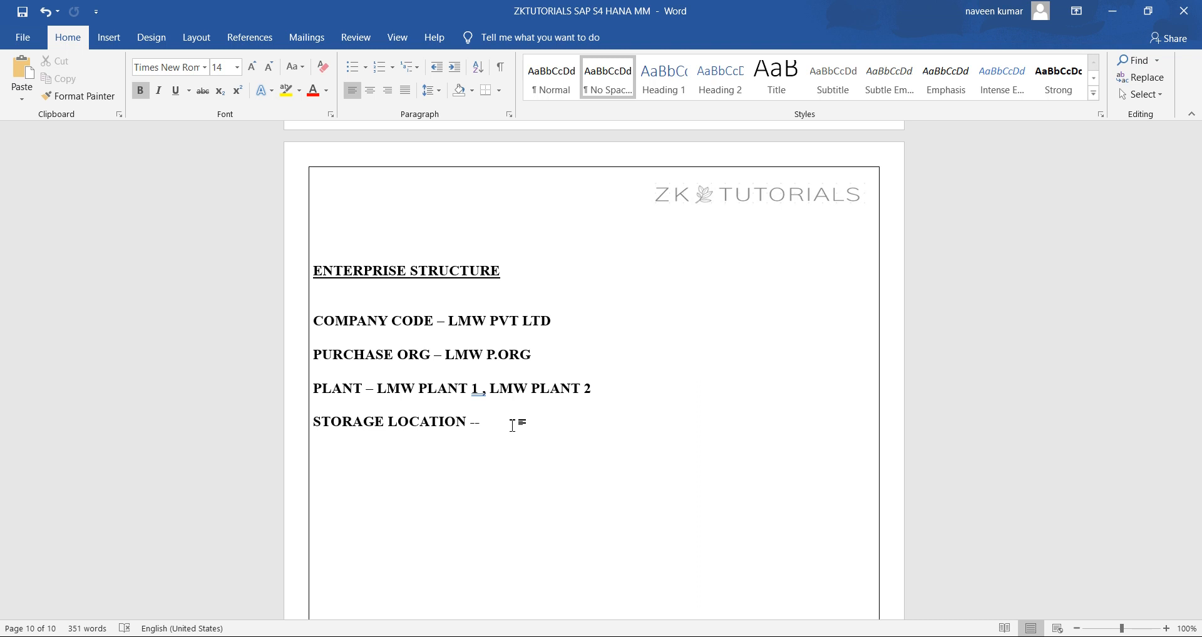
text(RAW STORE)
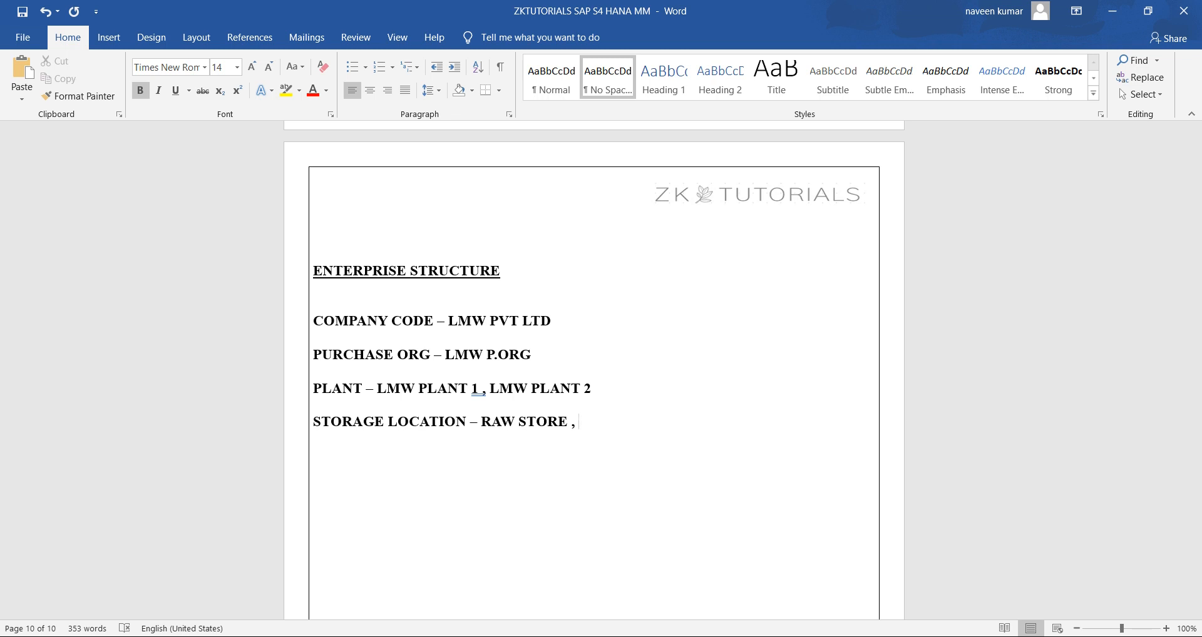
text( , FG STORE)
Switch to Snipping Tool to view the MM Organizational Structure diagram, and return to the Word document
click(661, 636)
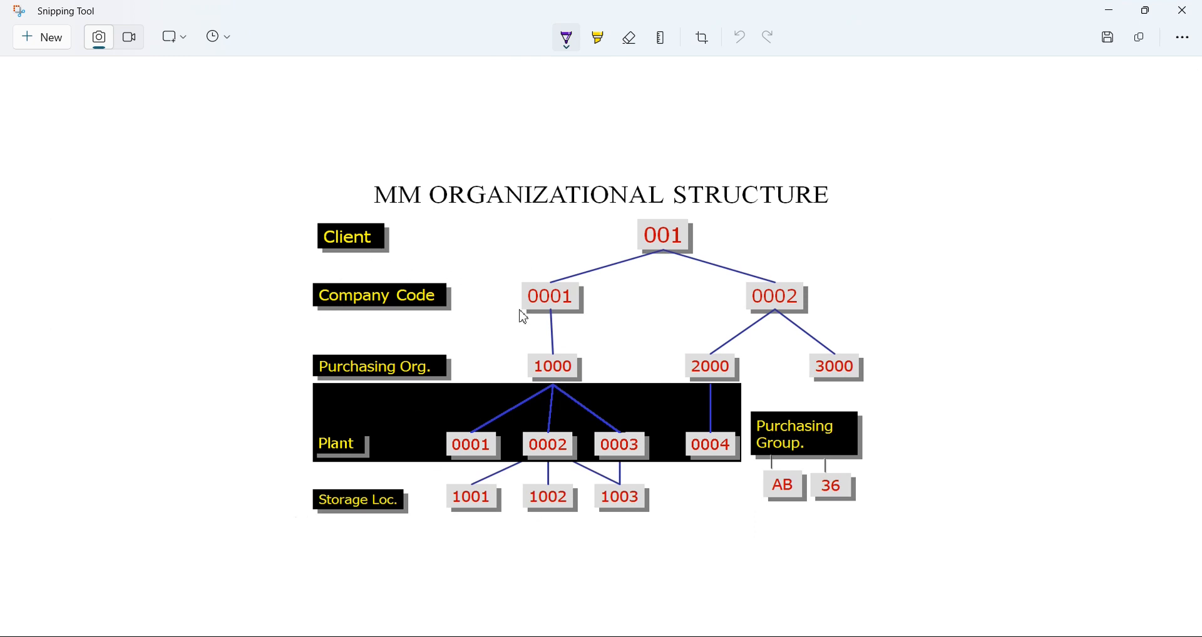
click(1110, 11)
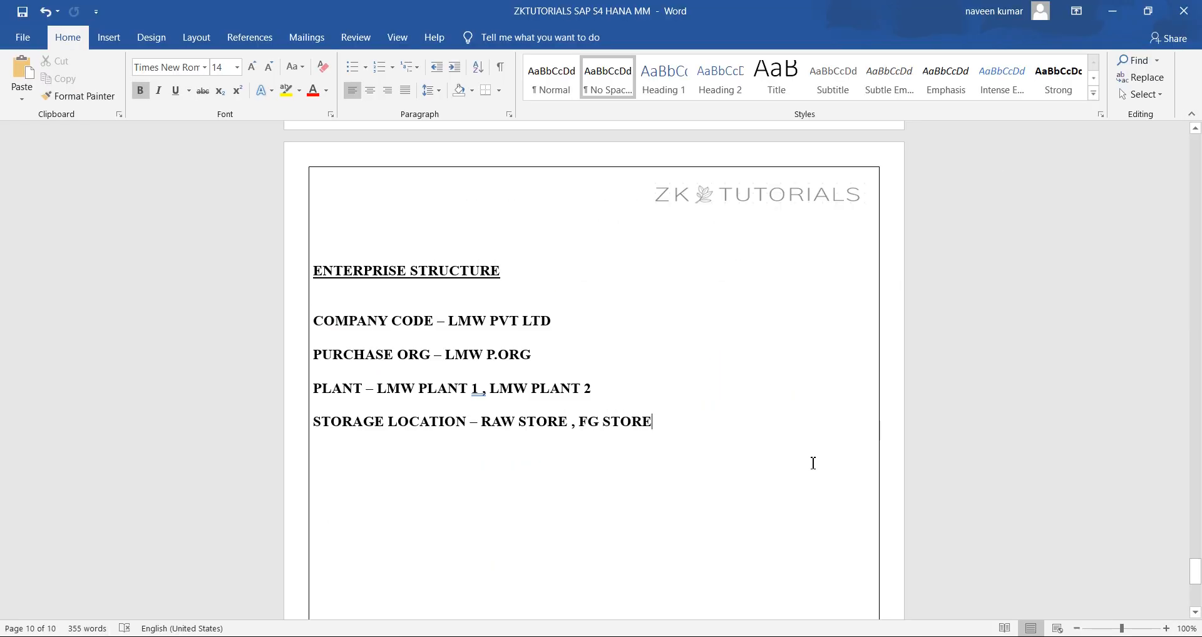
Switch to SAP Logon, open the S4 2022 FSP2 system and log on to client 800 with the user name and password
mouse_move(631, 633)
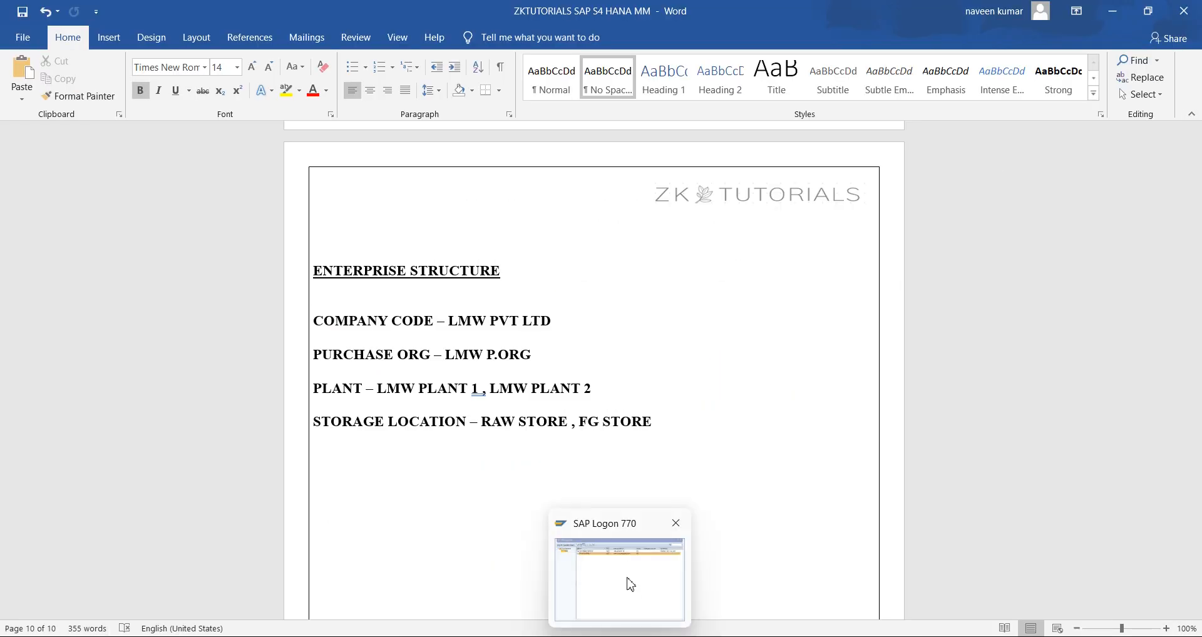
click(625, 581)
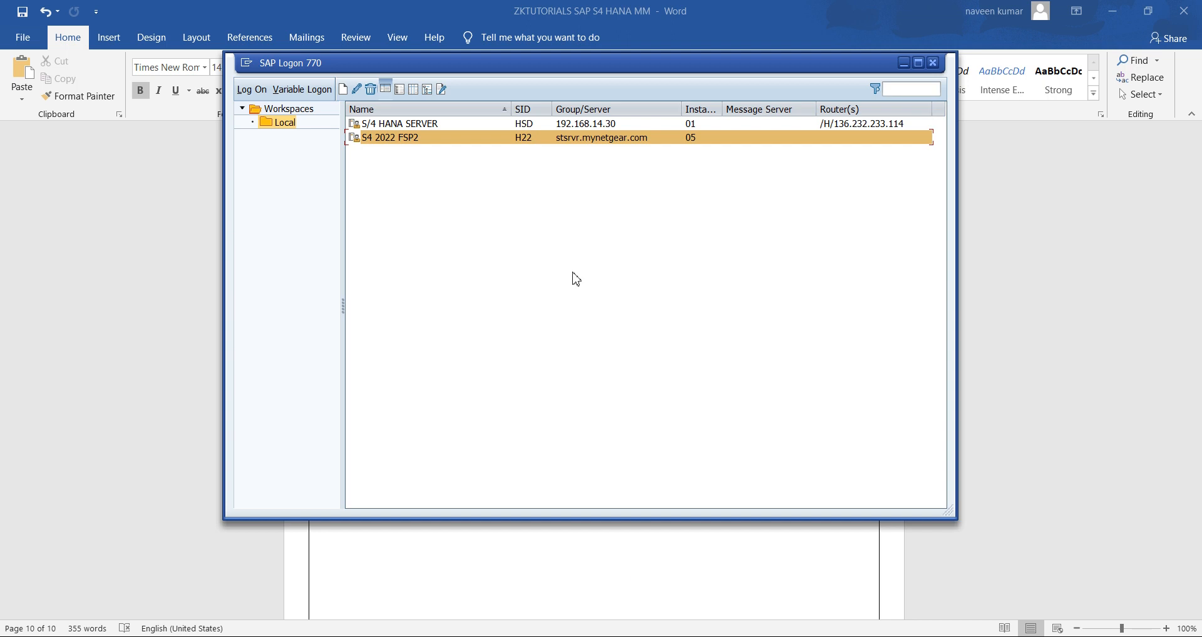
double_click(586, 138)
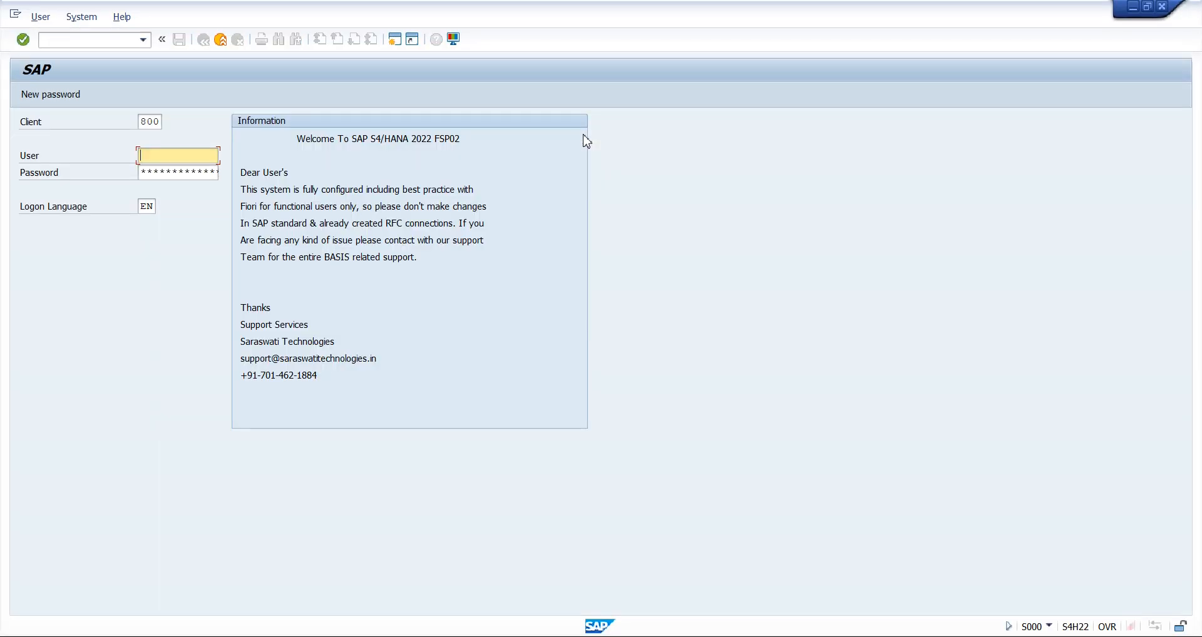
key(Tab)
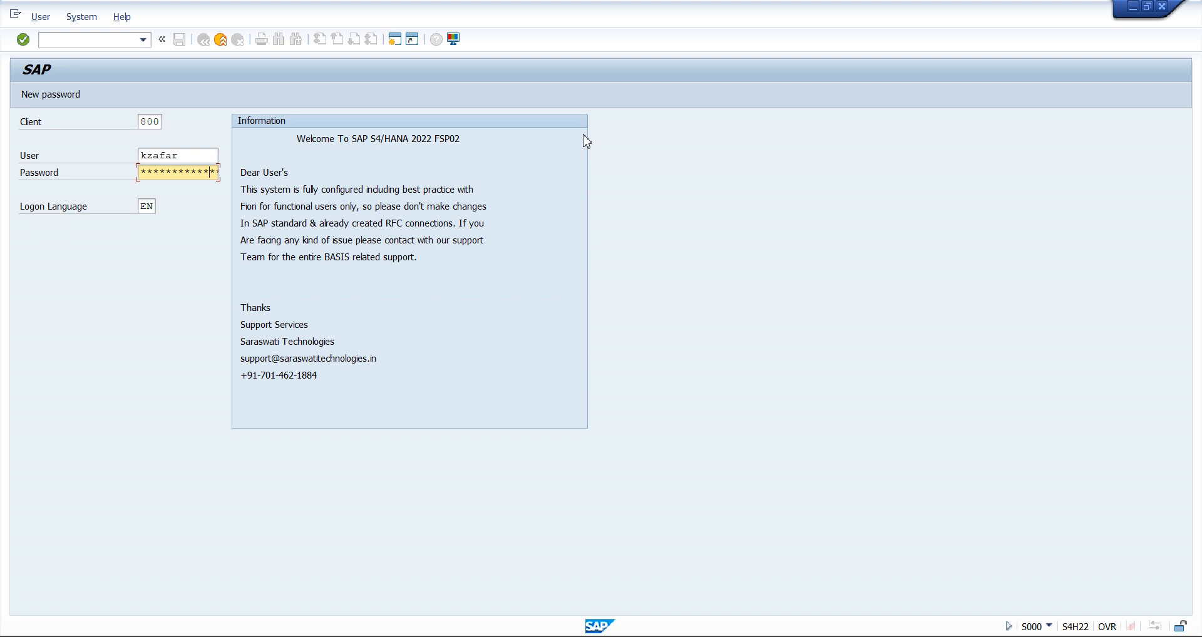
key(Return)
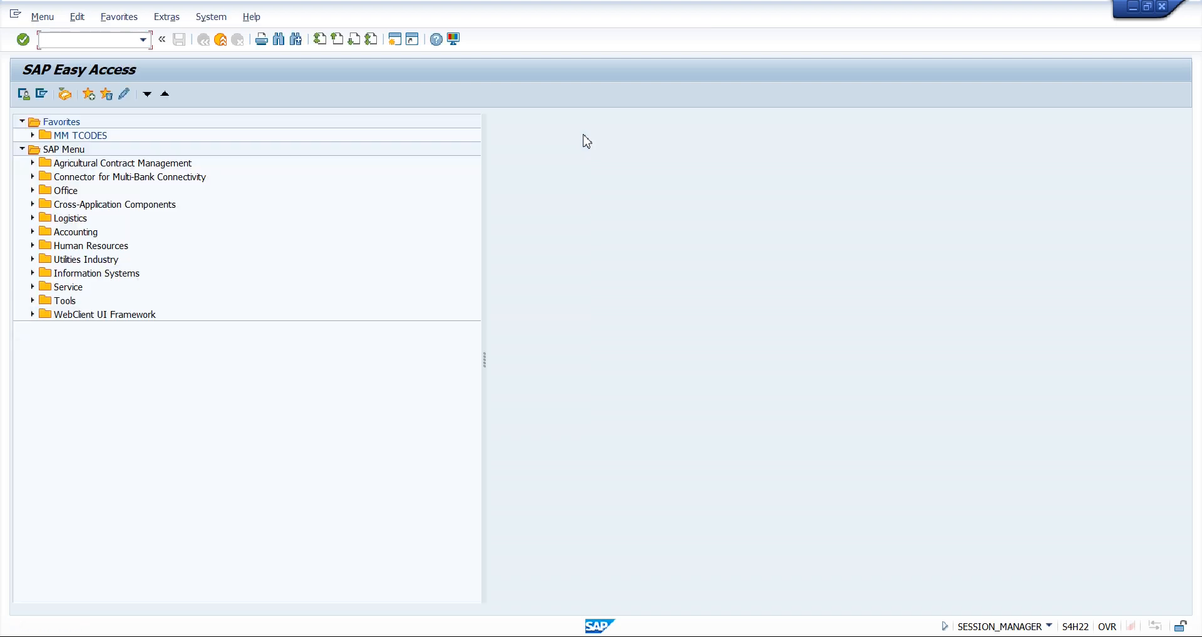
Collapse the Favorites folder in SAP Easy Access and enter the transaction code spro without running it
click(33, 135)
click(33, 135)
click(23, 122)
click(93, 39)
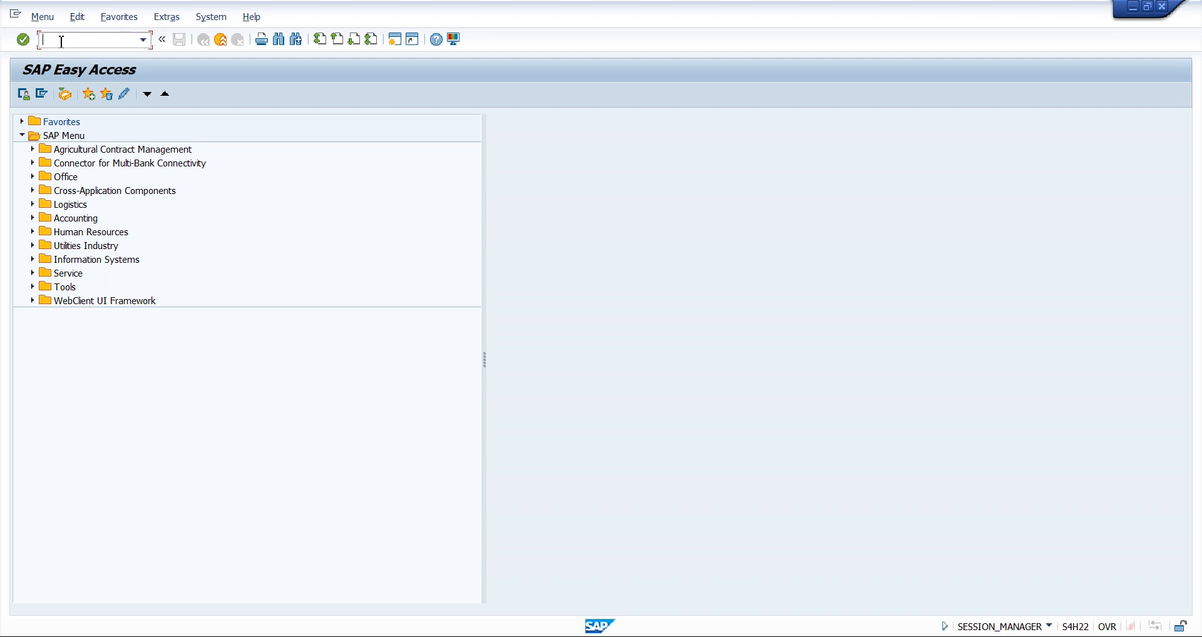
text(spro)
Switch to Word, add the line "SPRO – SAP PROJECT REFERENCE OBJECT" below the storage location entry, and save the document
mouse_move(870, 623)
click(858, 563)
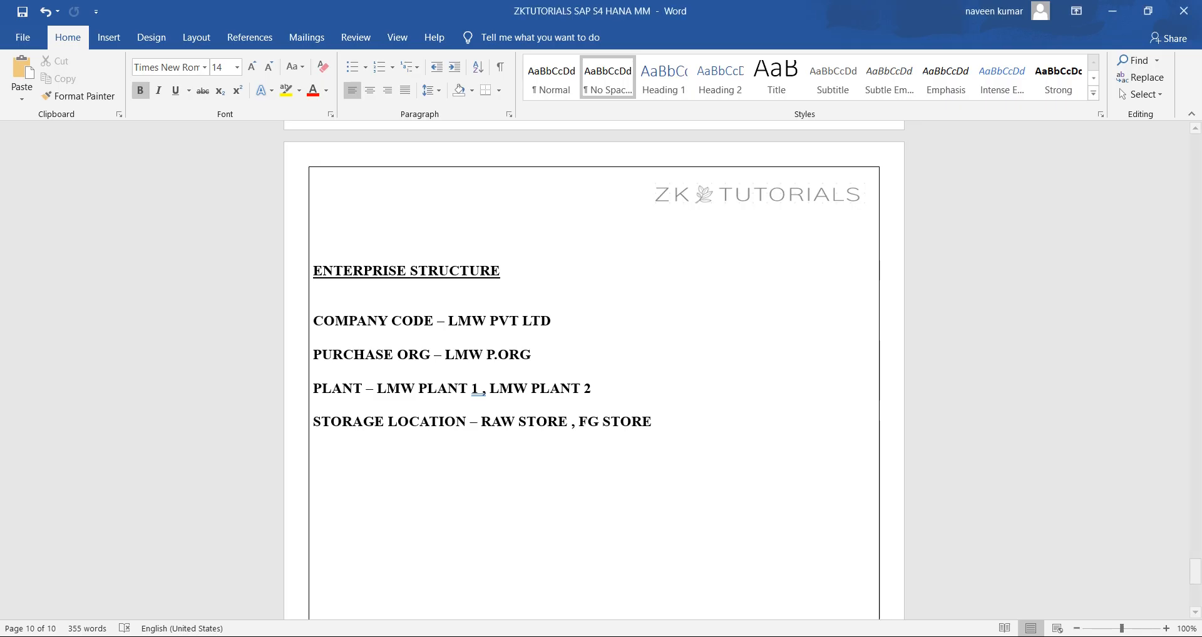
key(Return)
key(Return)
text(SPRO --)
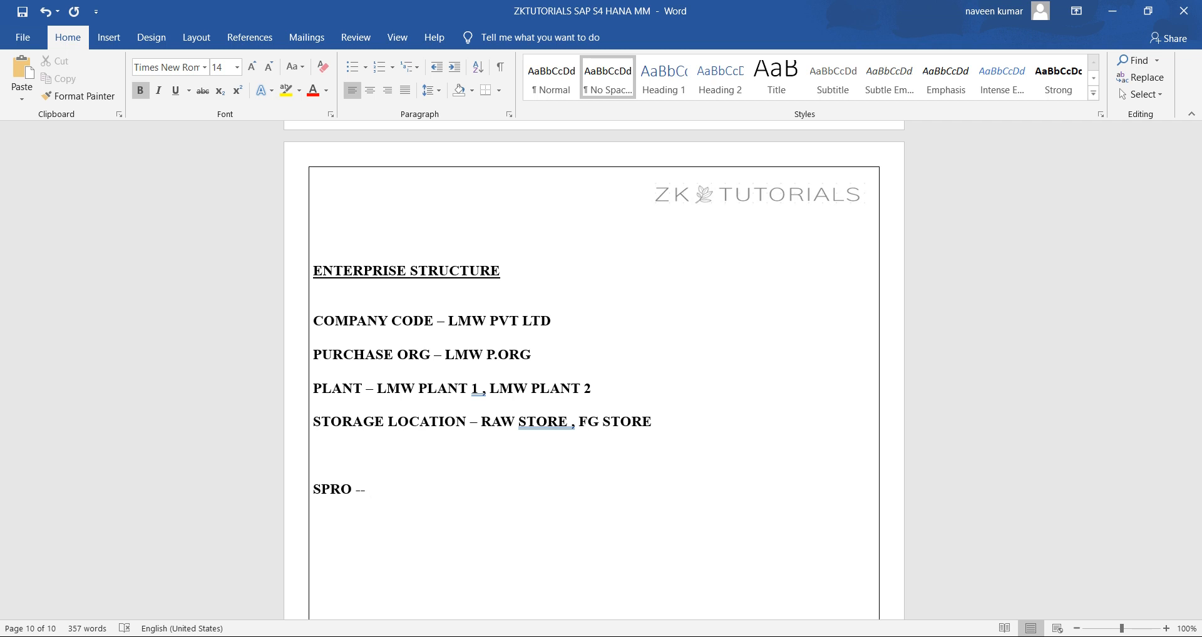
text(SAP PROJECT E)
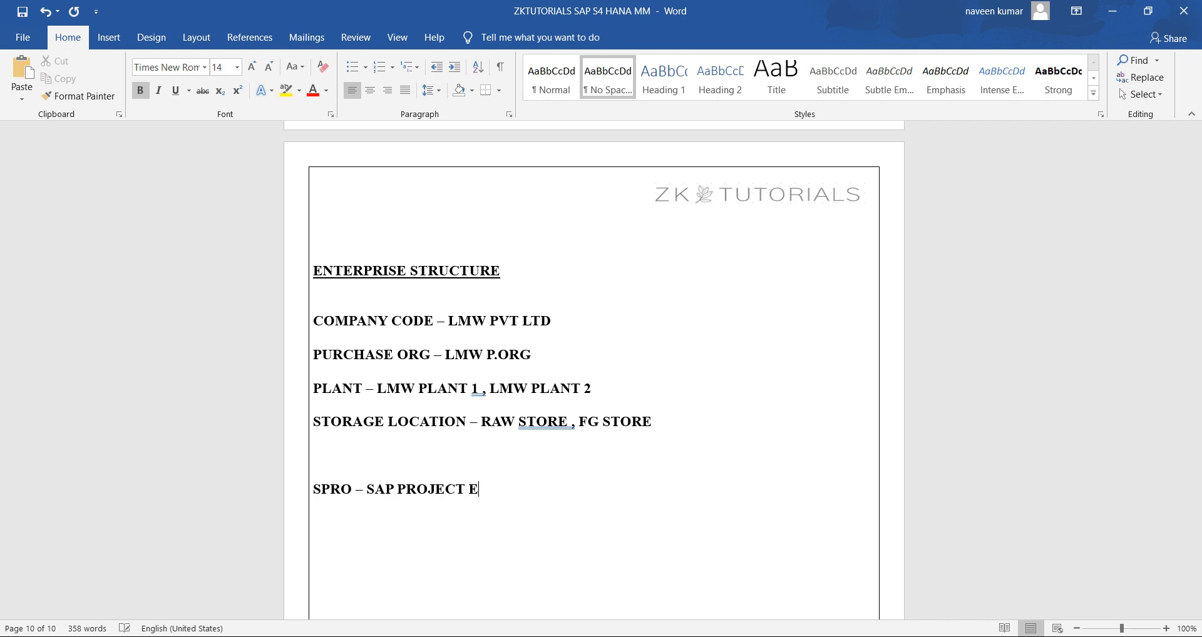
key(BackSpace)
text(REFERENCE OBJECT)
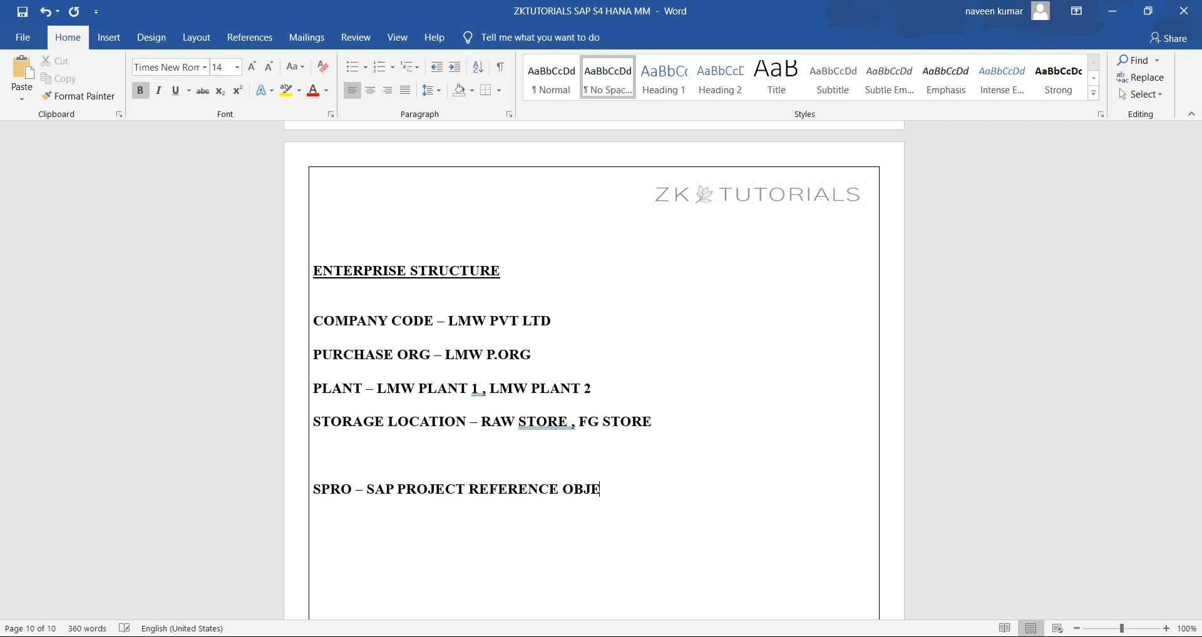
key(ctrl+s)
Switch back to SAP and run the entered spro transaction
key(alt+Tab)
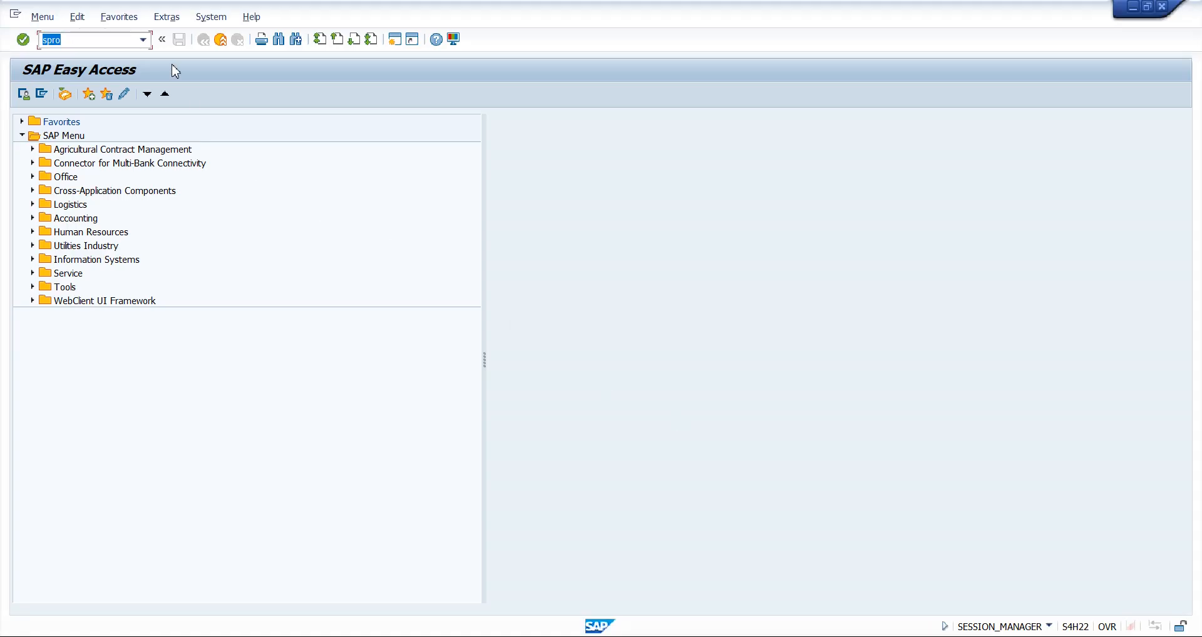
click(131, 41)
key(Return)
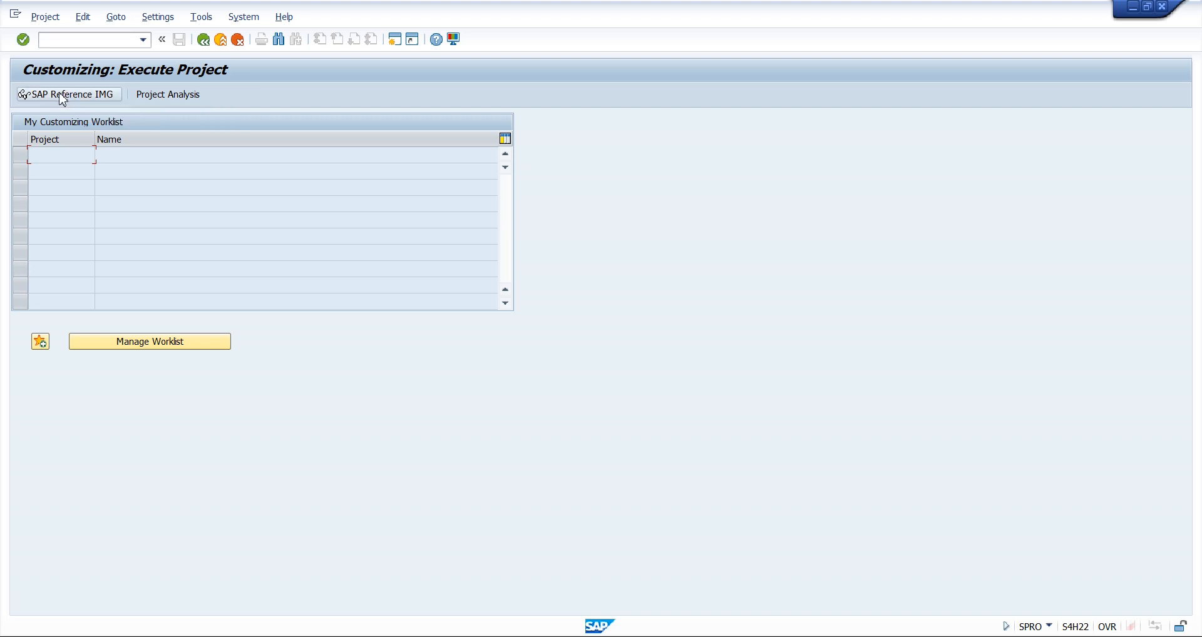
Switch to Word and add the line "SAP REF IMG – SAP REF IMPLEMENTATION GUIDE" below the SPRO line
key(alt+Tab)
key(Return)
text(S)
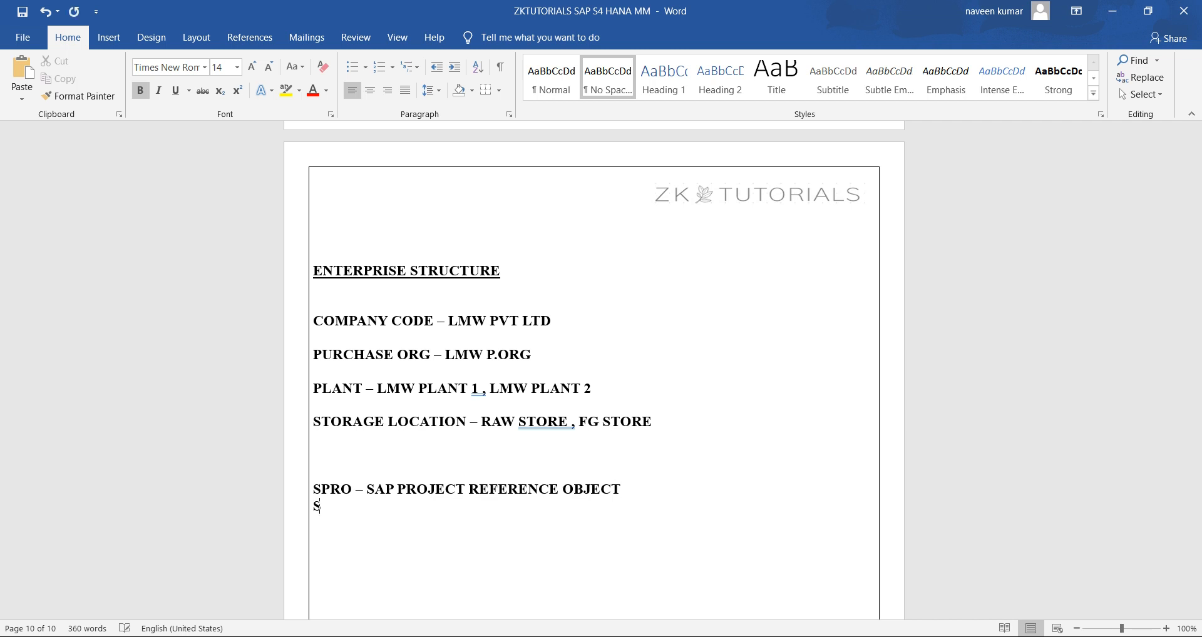
text(AP REF IMG -- DA)
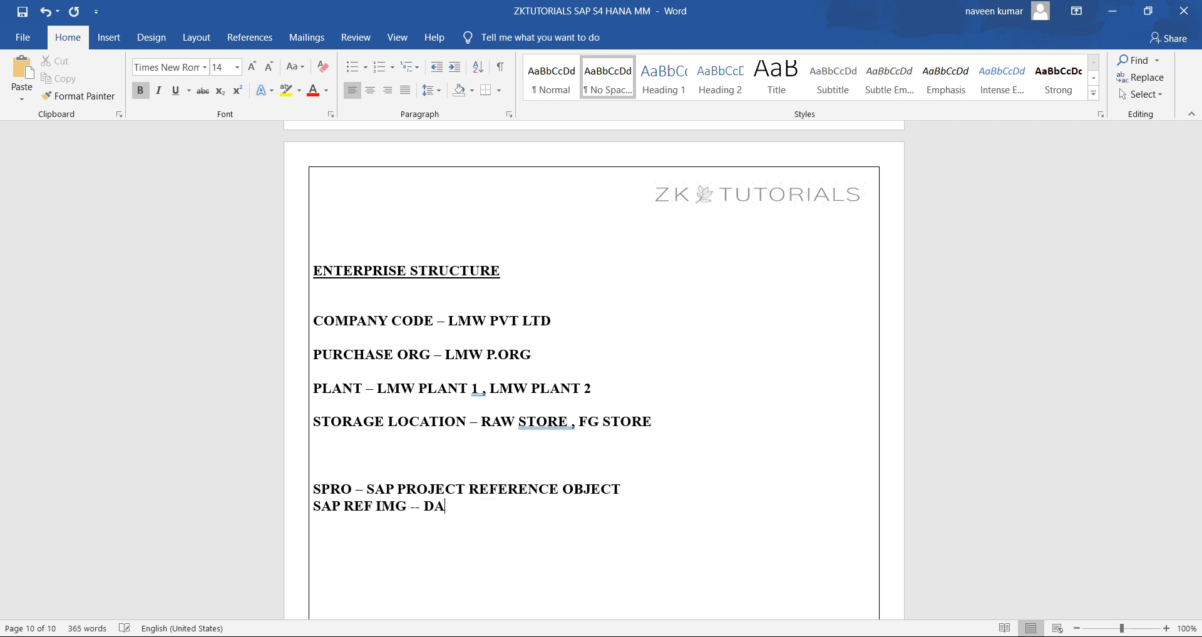
key(BackSpace)
key(BackSpace)
text(SAP R)
text(EF IM)
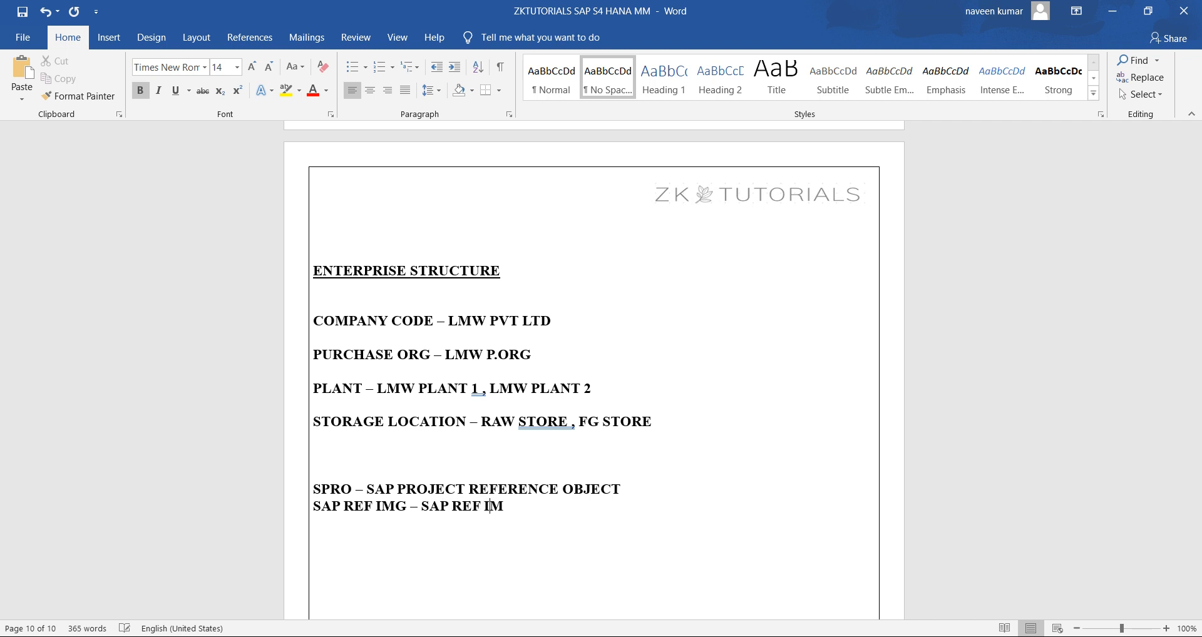
text(PLEMENTATION)
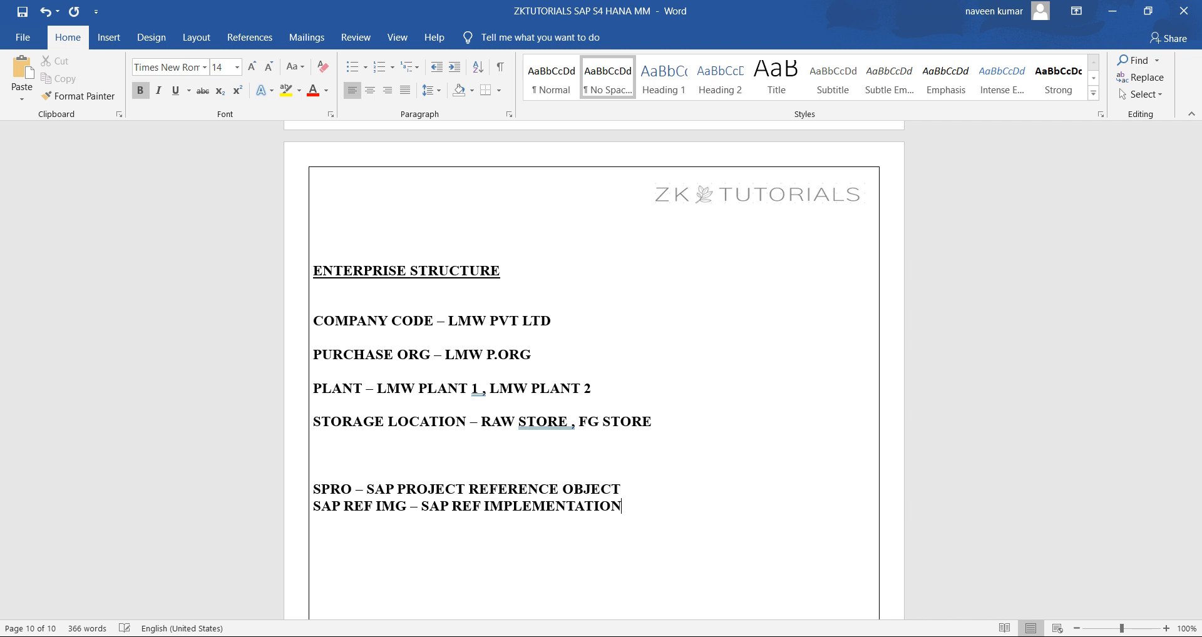
text( GUIDE)
Switch back to SAP and open the SAP Reference IMG
key(alt+Tab)
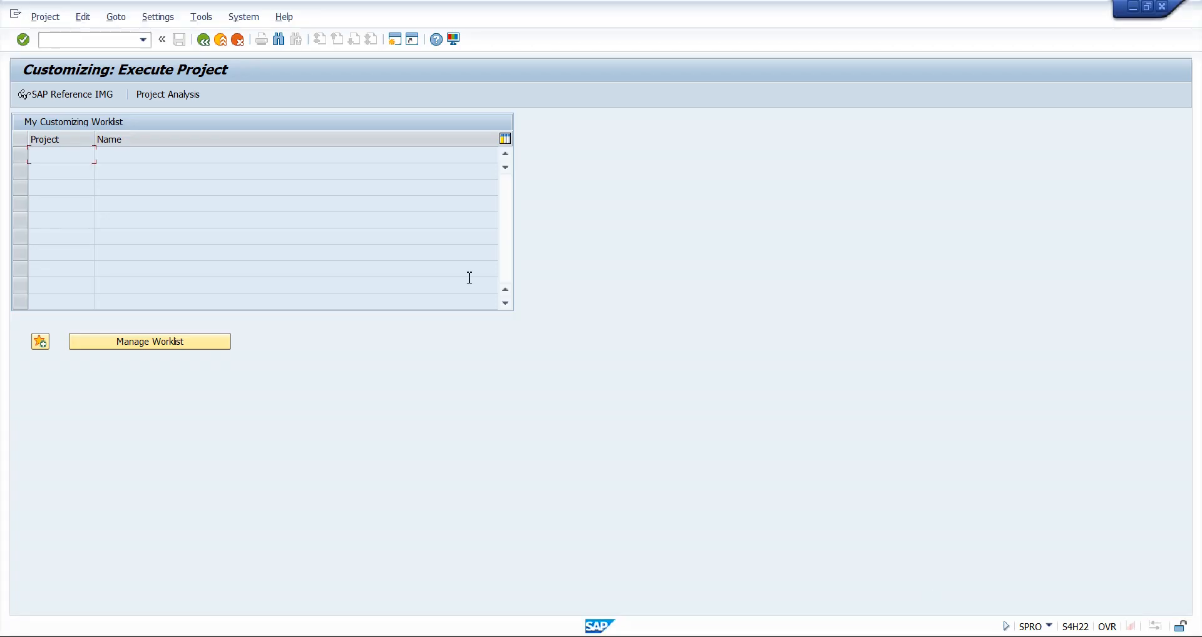
click(94, 95)
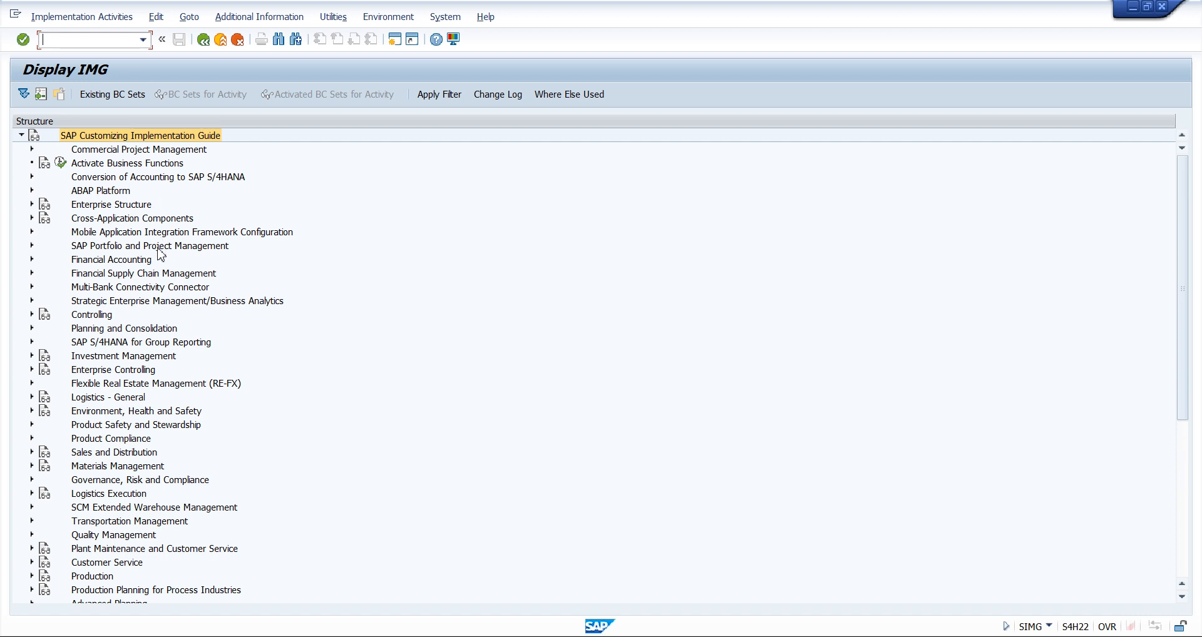
Examine the Financial Accounting, Sales and Distribution, Materials Management and Quality Management nodes in the customizing structure
click(132, 262)
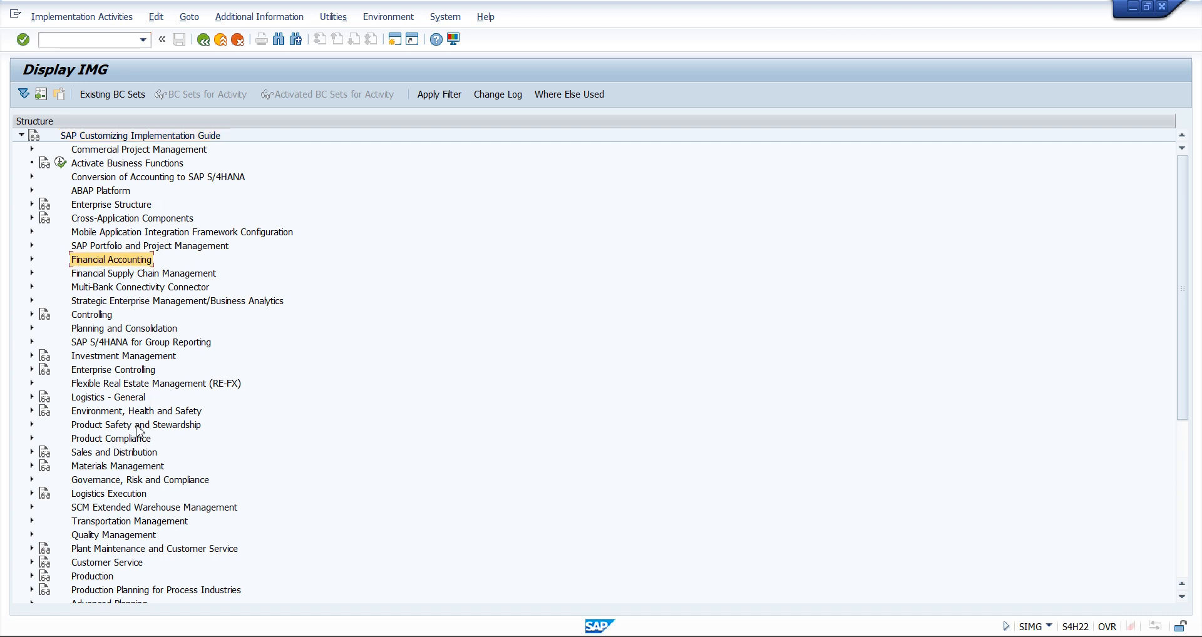
click(121, 454)
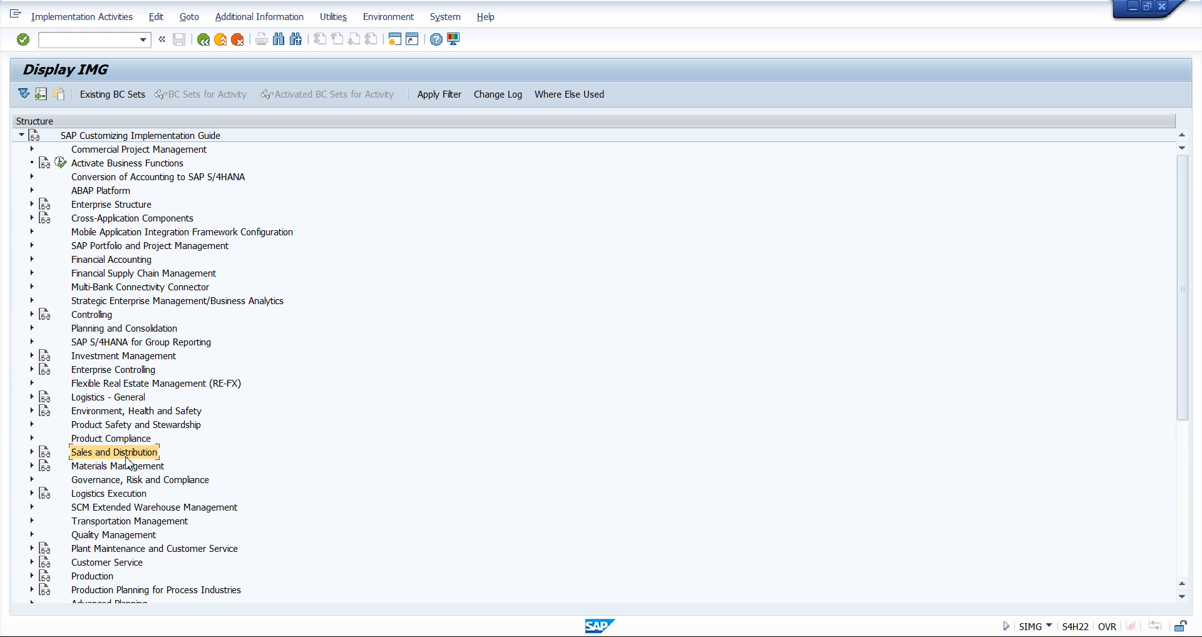
click(117, 466)
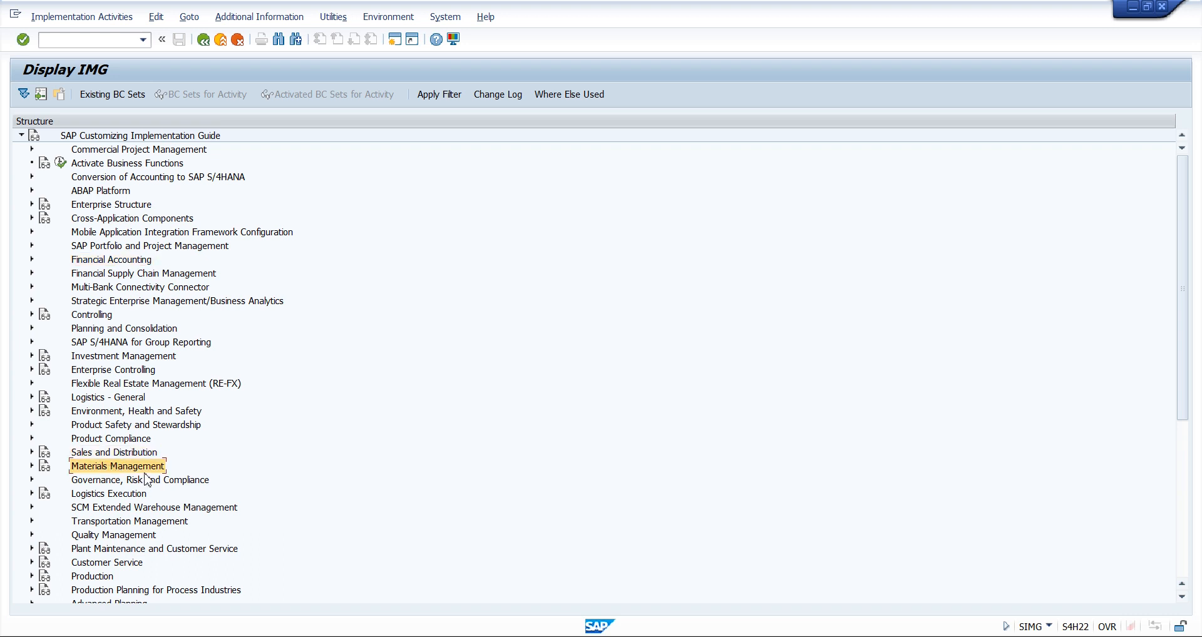
click(122, 536)
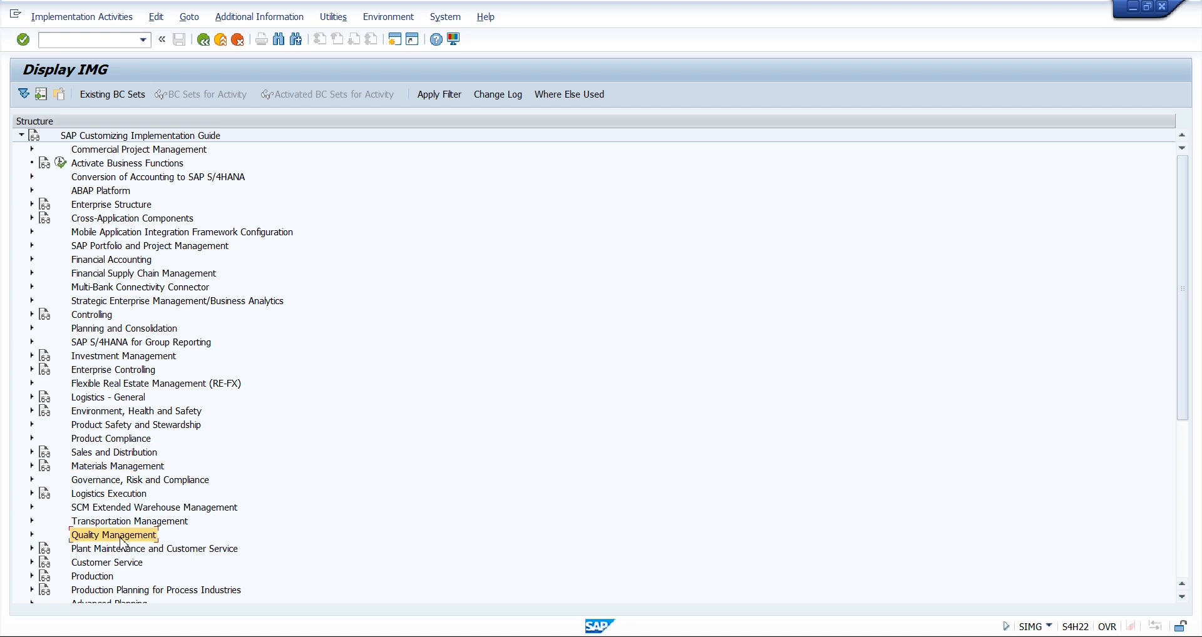
Examine the Plant Maintenance and Customer Service, Production, Sales and Distribution, and Materials Management nodes in the customizing structure
click(134, 551)
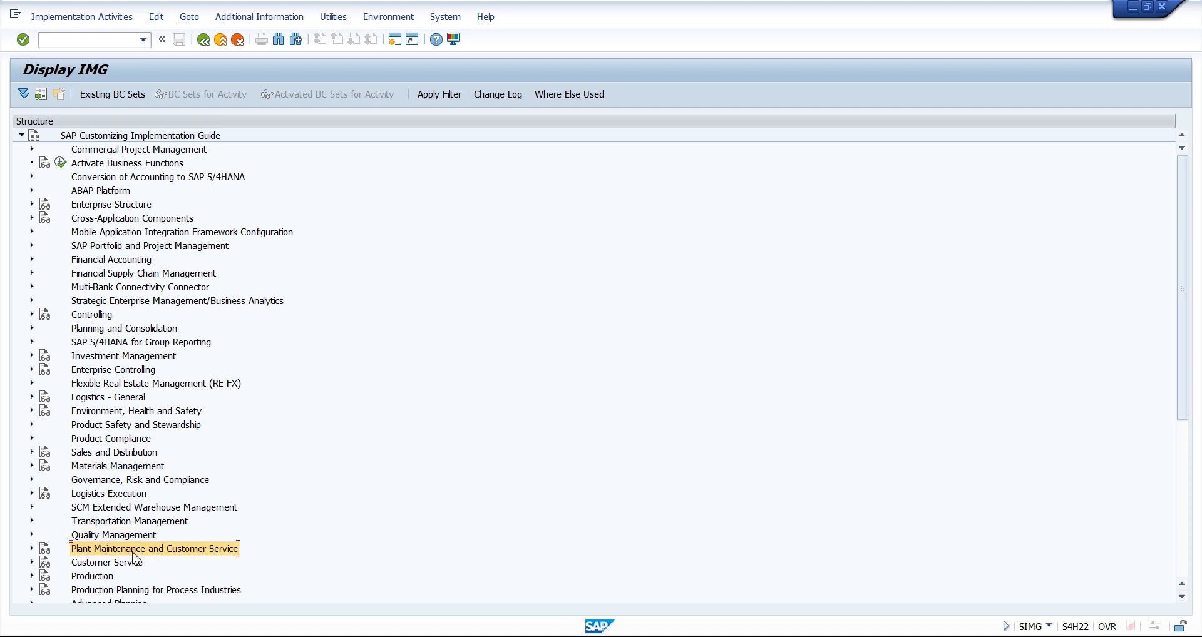
click(106, 577)
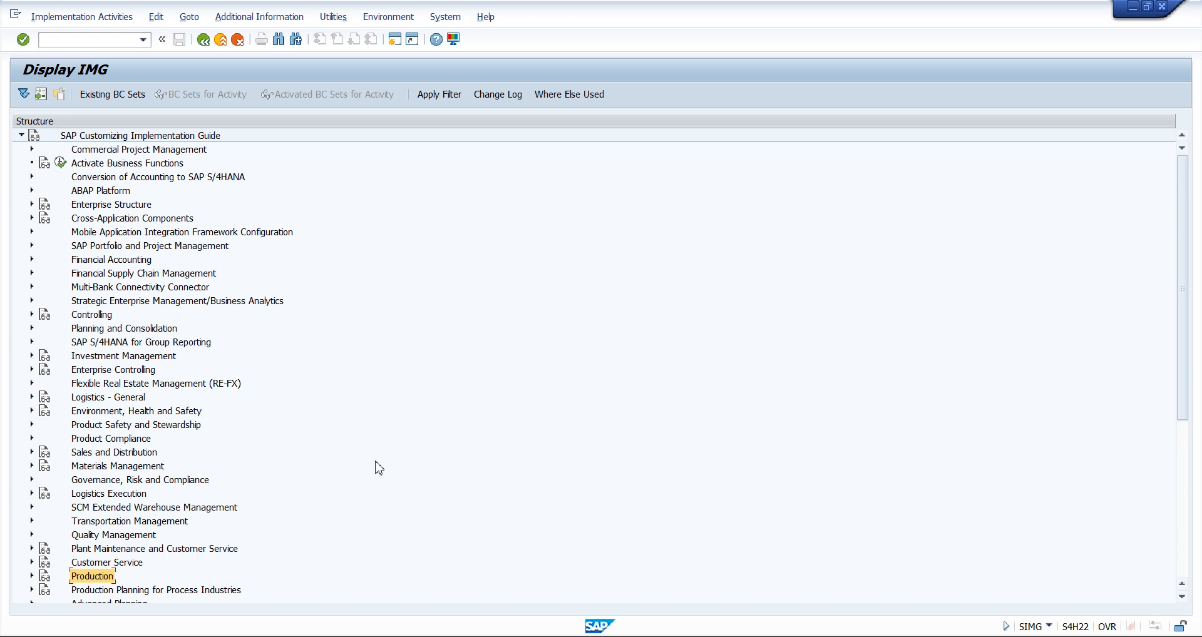
click(124, 470)
click(105, 457)
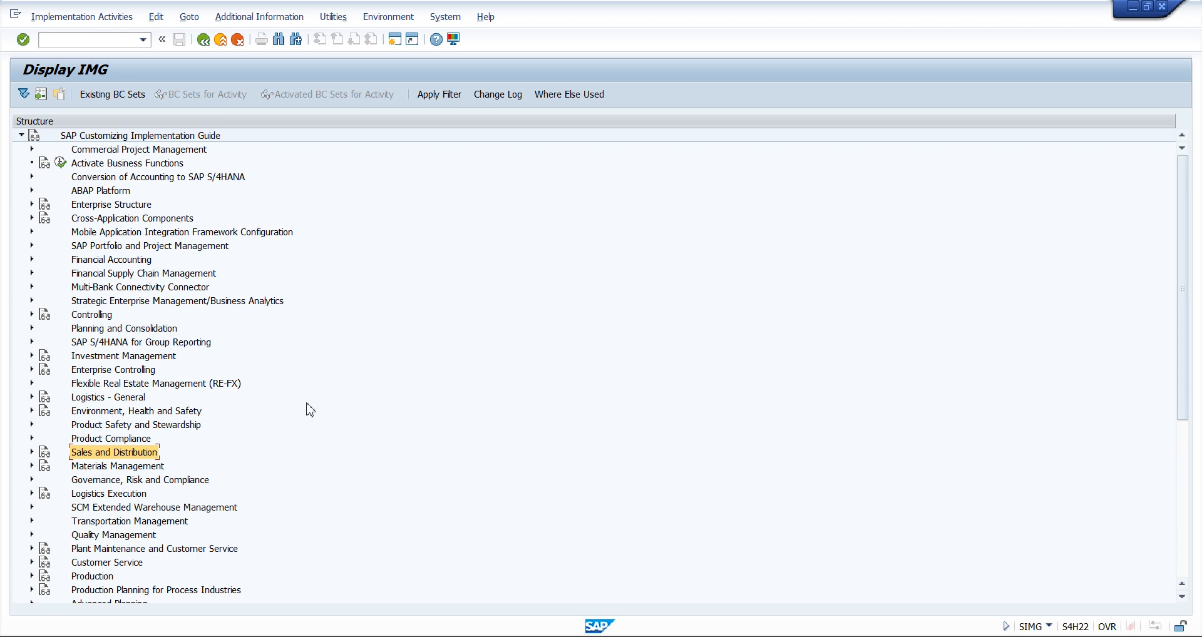
click(152, 468)
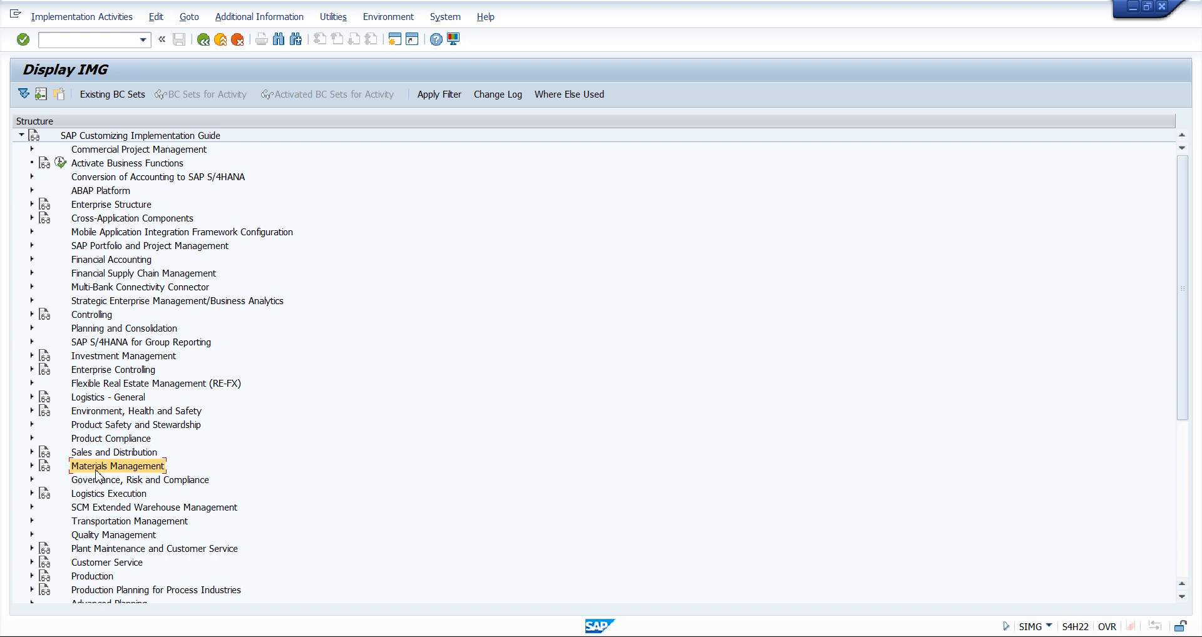
Expand Enterprise Structure in the customizing guide, compare its Definition and Assignment nodes, and expand Definition
click(125, 211)
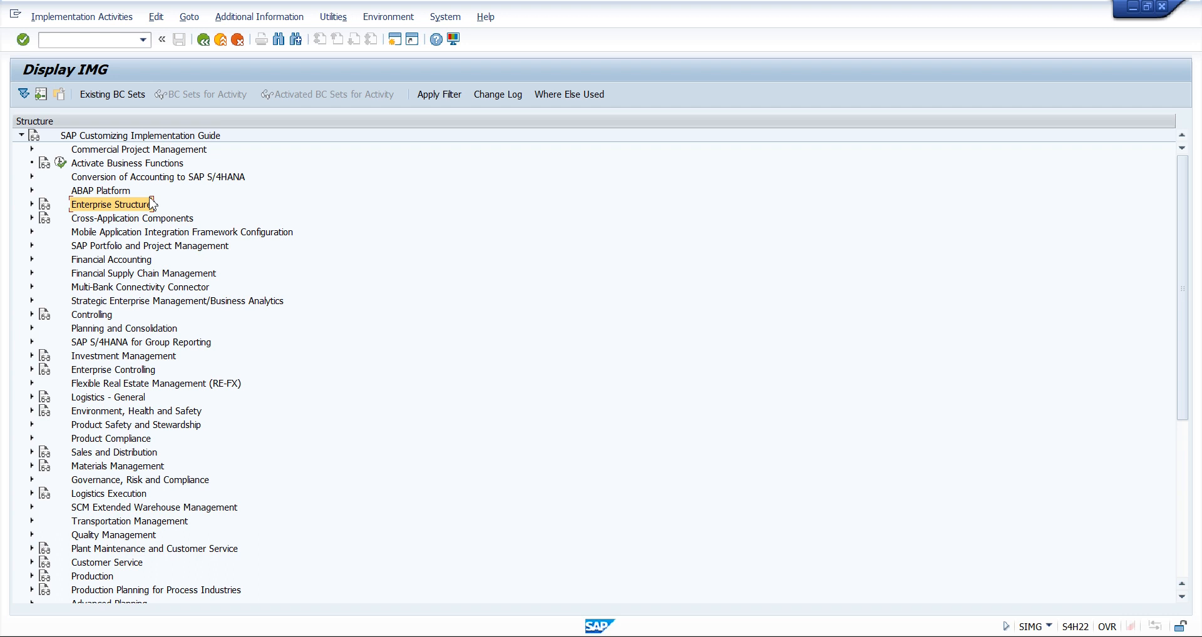
click(31, 204)
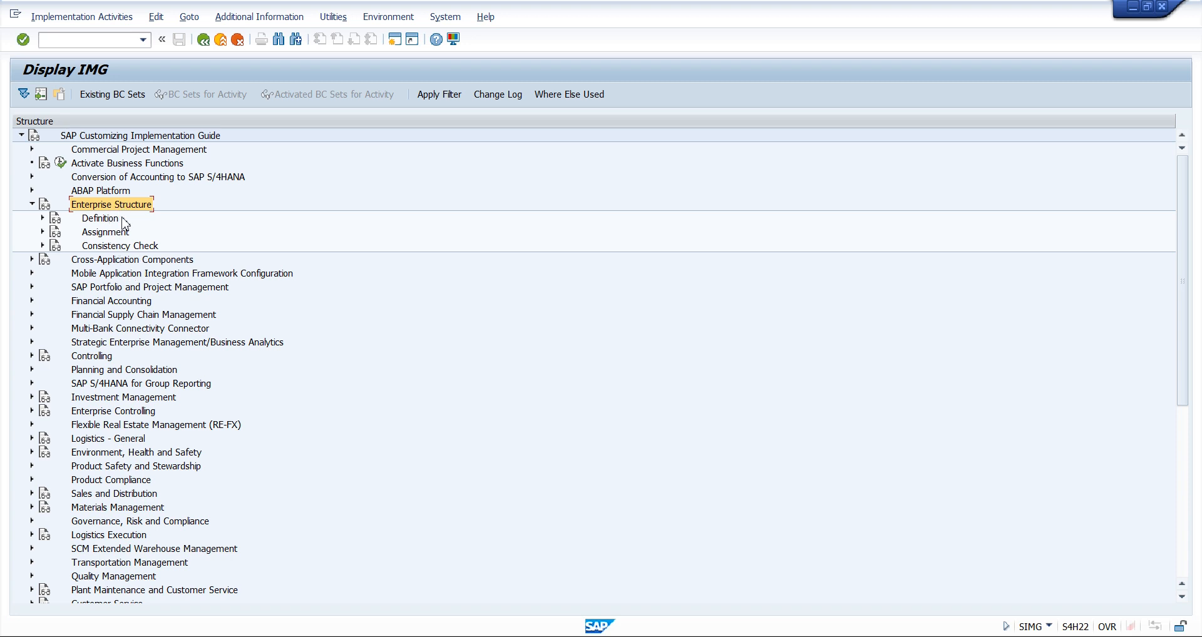
click(102, 219)
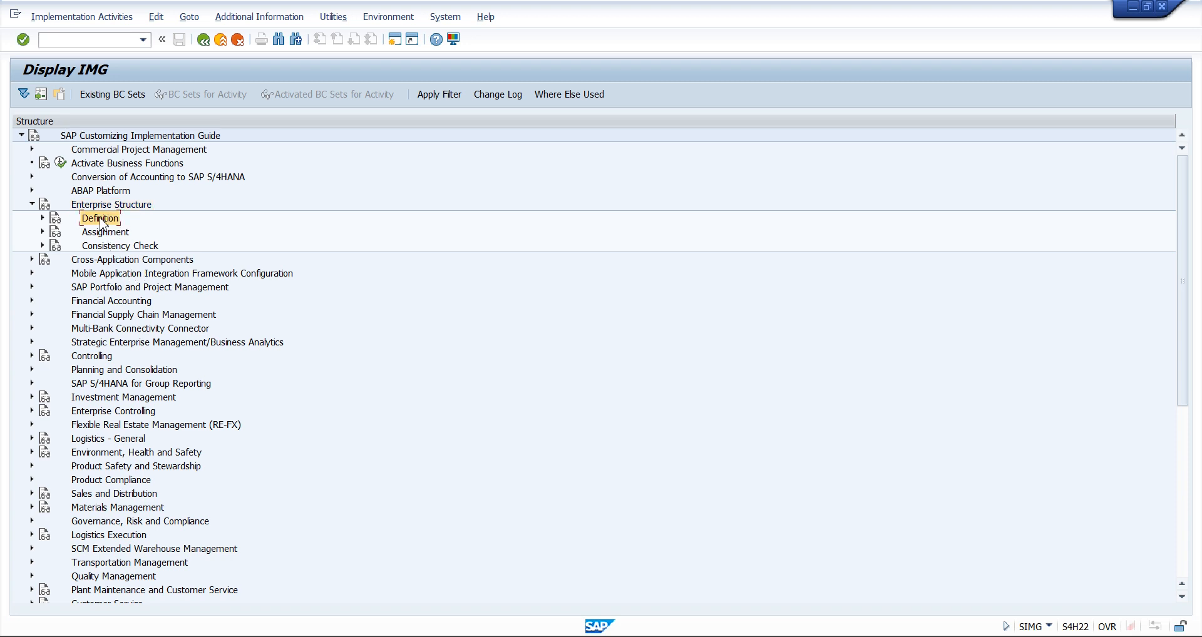
click(105, 236)
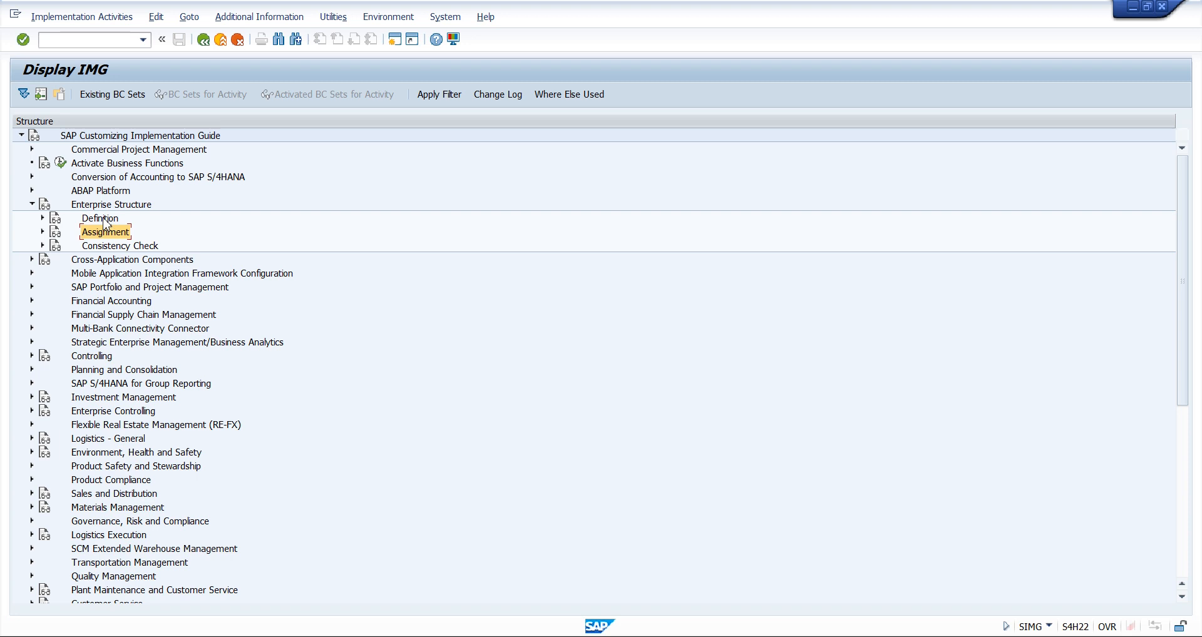
click(103, 219)
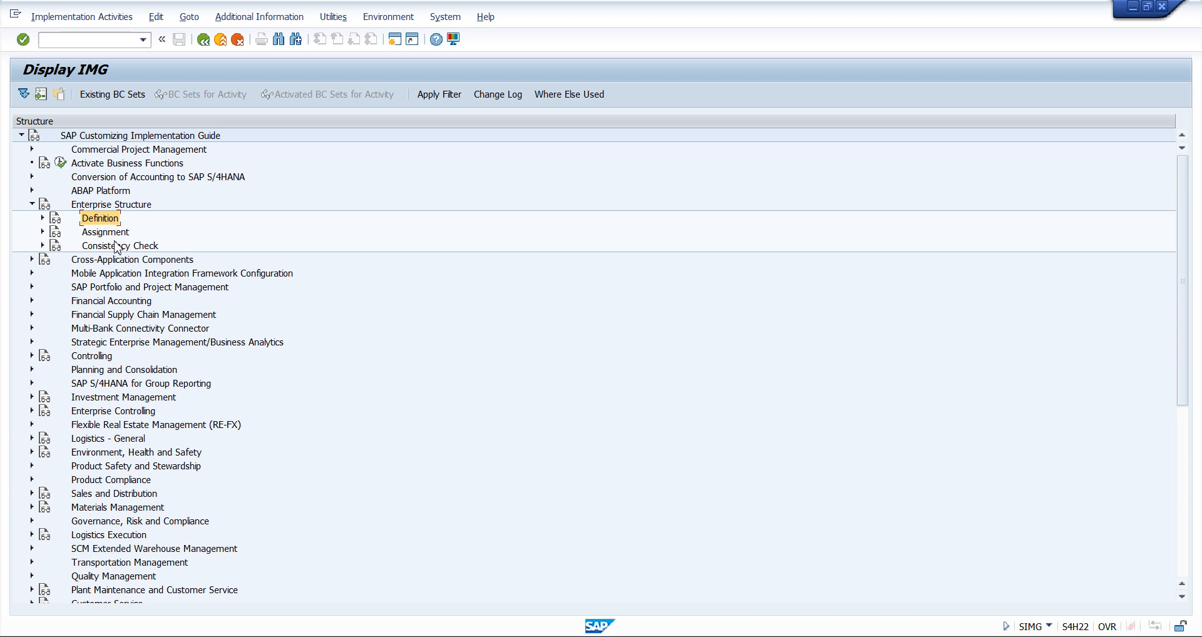
click(112, 236)
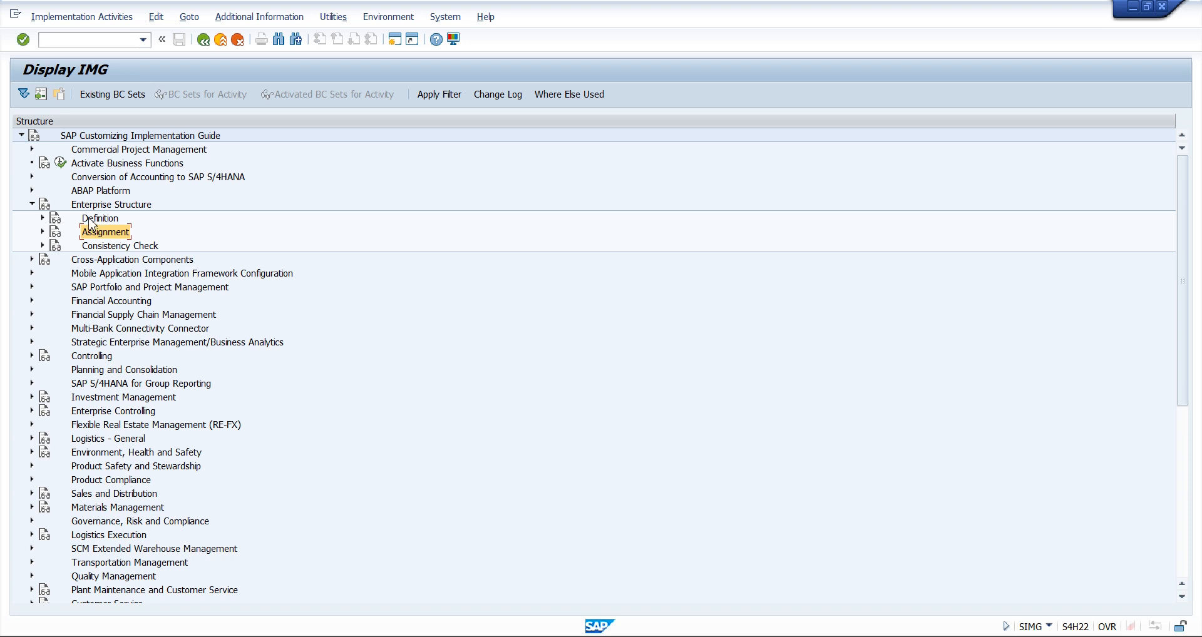
click(99, 218)
click(42, 218)
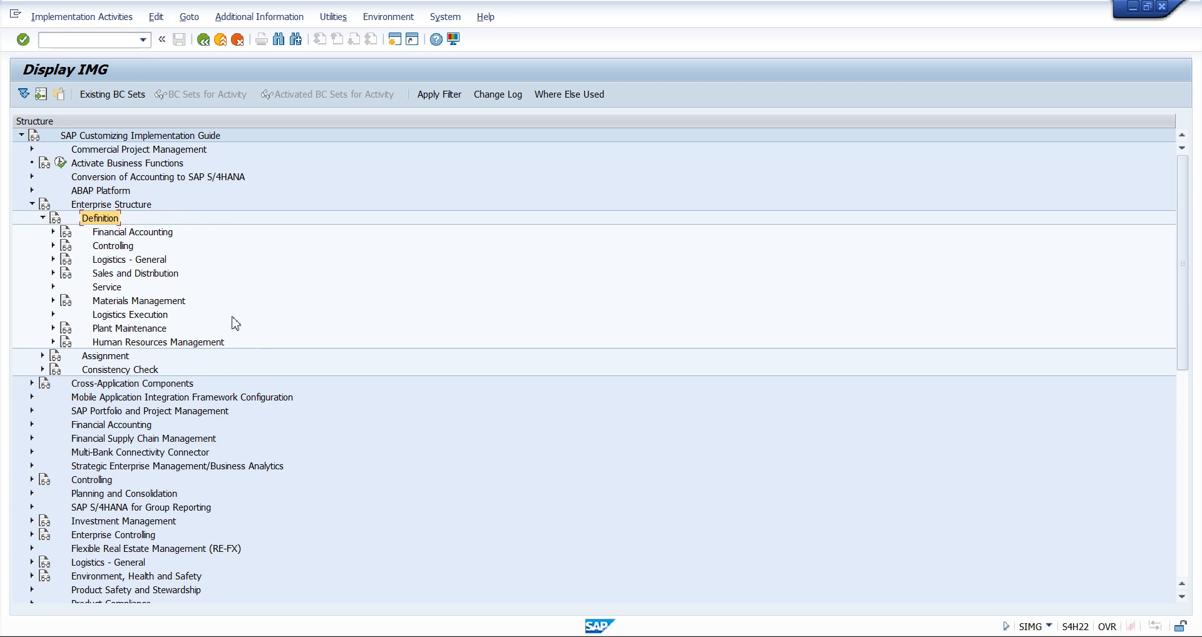
Review the module nodes under the Enterprise Structure definition and expand Materials Management
click(145, 273)
click(139, 303)
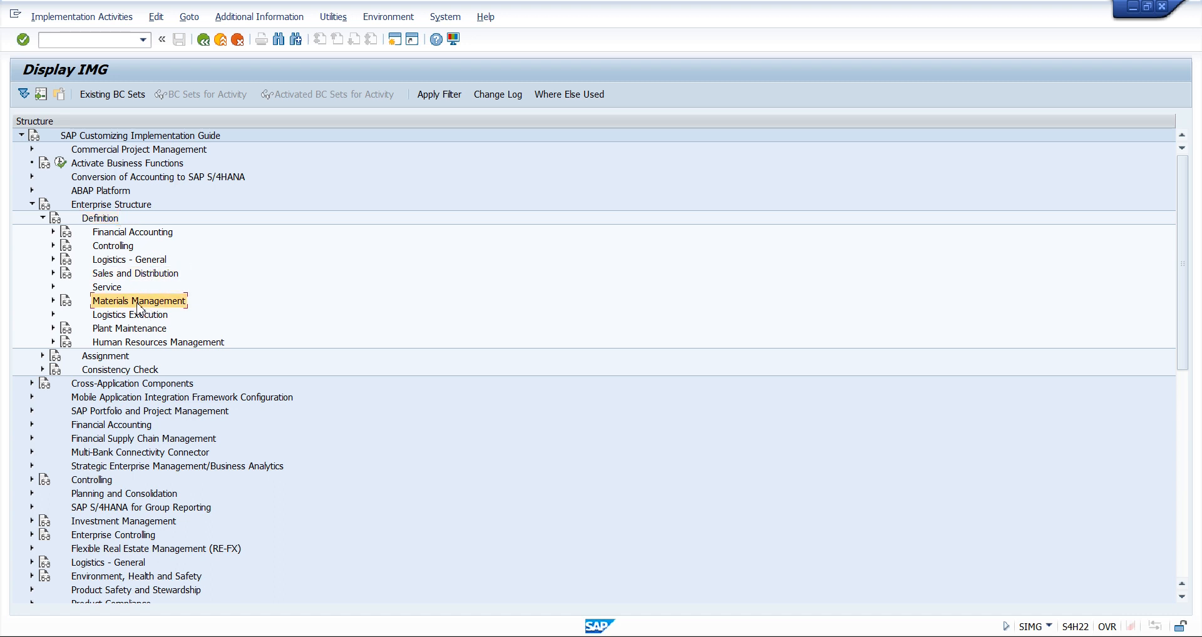
click(134, 330)
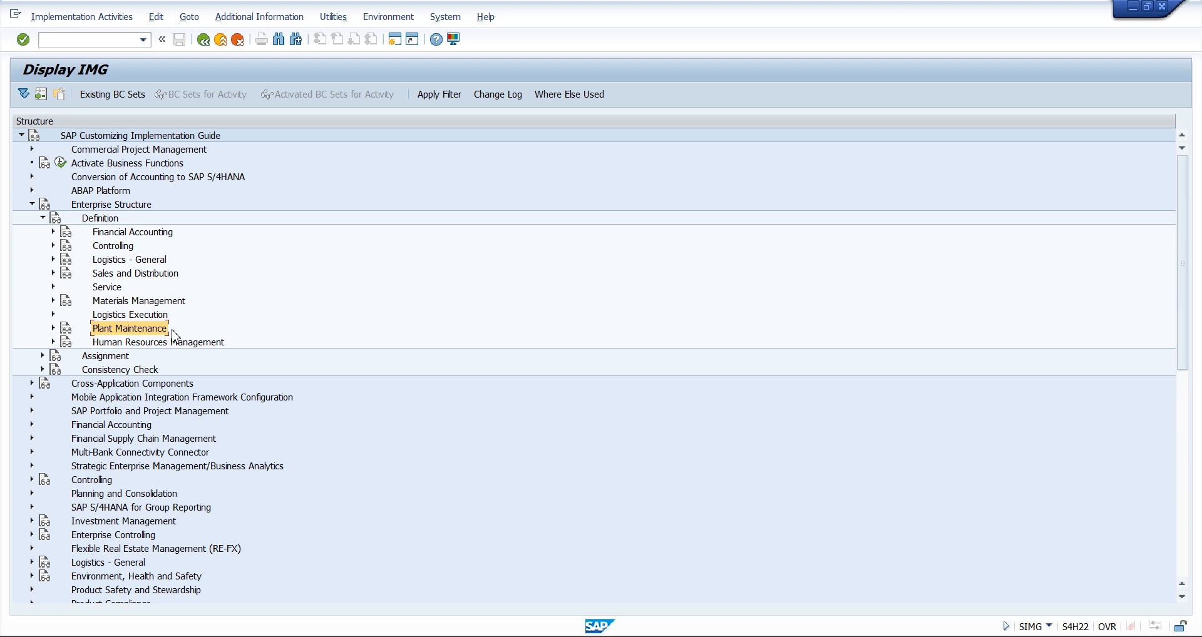
click(154, 343)
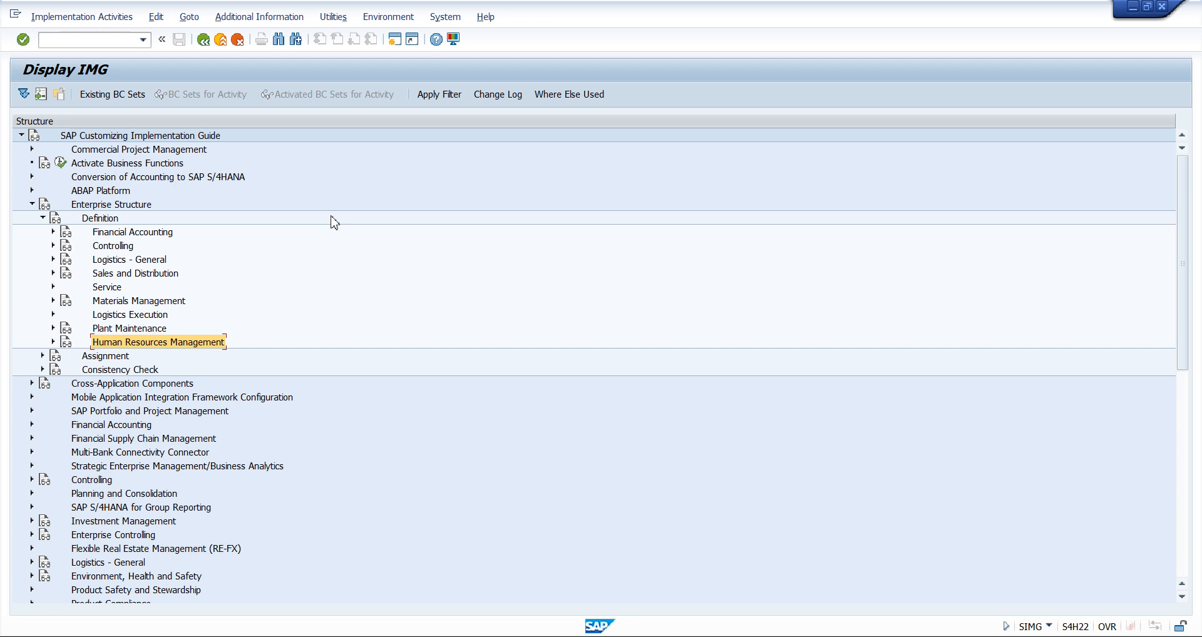
click(156, 306)
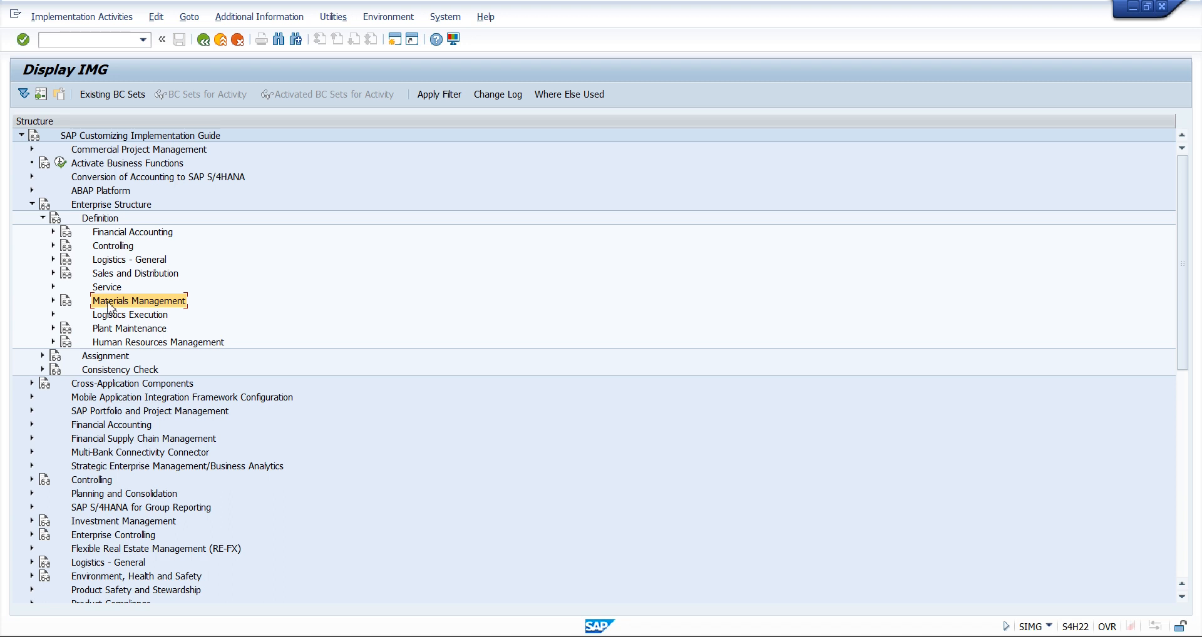
click(53, 301)
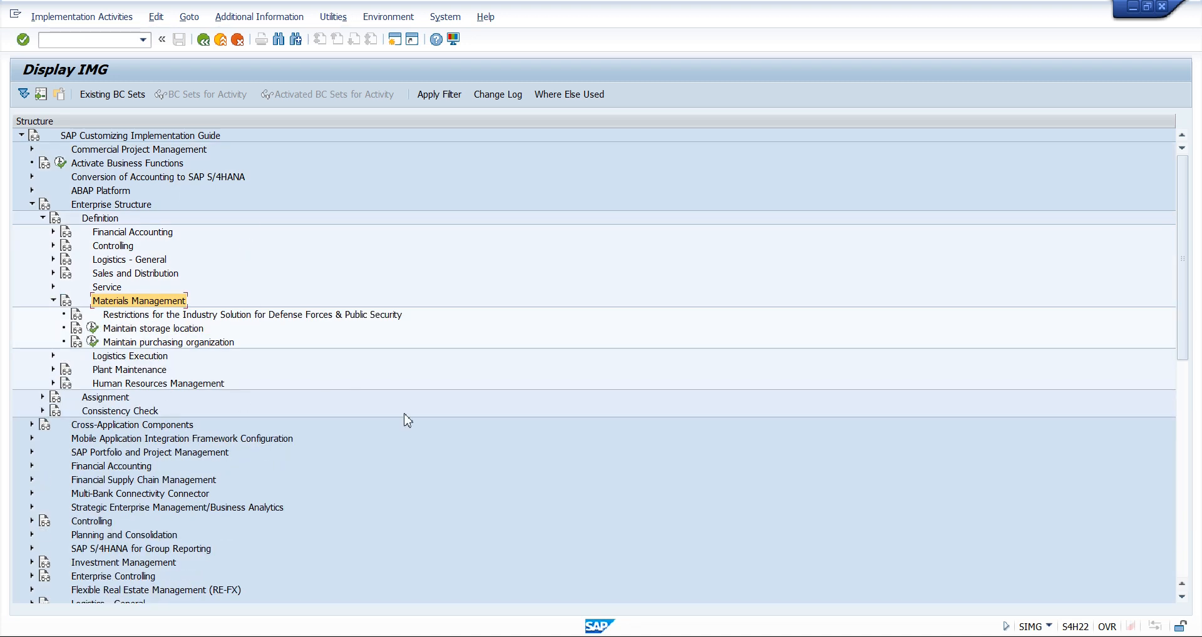
Switch to Snipping Tool and draw tick marks beside Purchasing Org., Plant and Storage Loc. on the MM organizational structure diagram
key(alt+Tab)
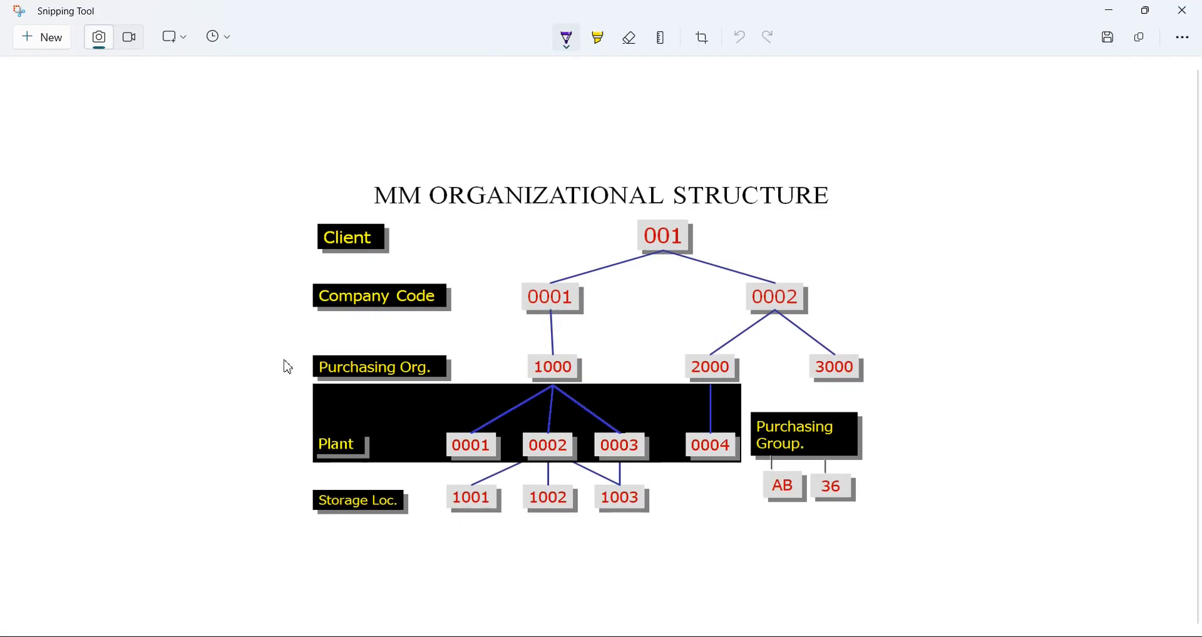
drag(448, 369, 478, 353)
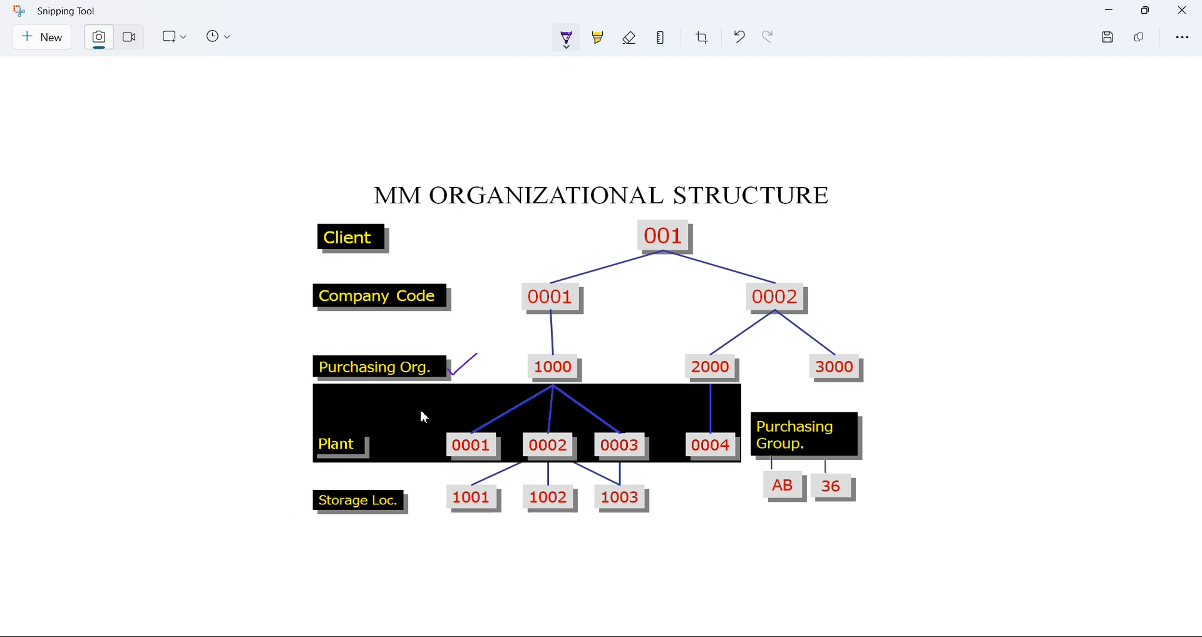
drag(382, 444, 434, 424)
drag(402, 499, 443, 492)
Switch back to SAP and examine the storage location and purchasing organization activities under Materials Management
key(alt+Tab)
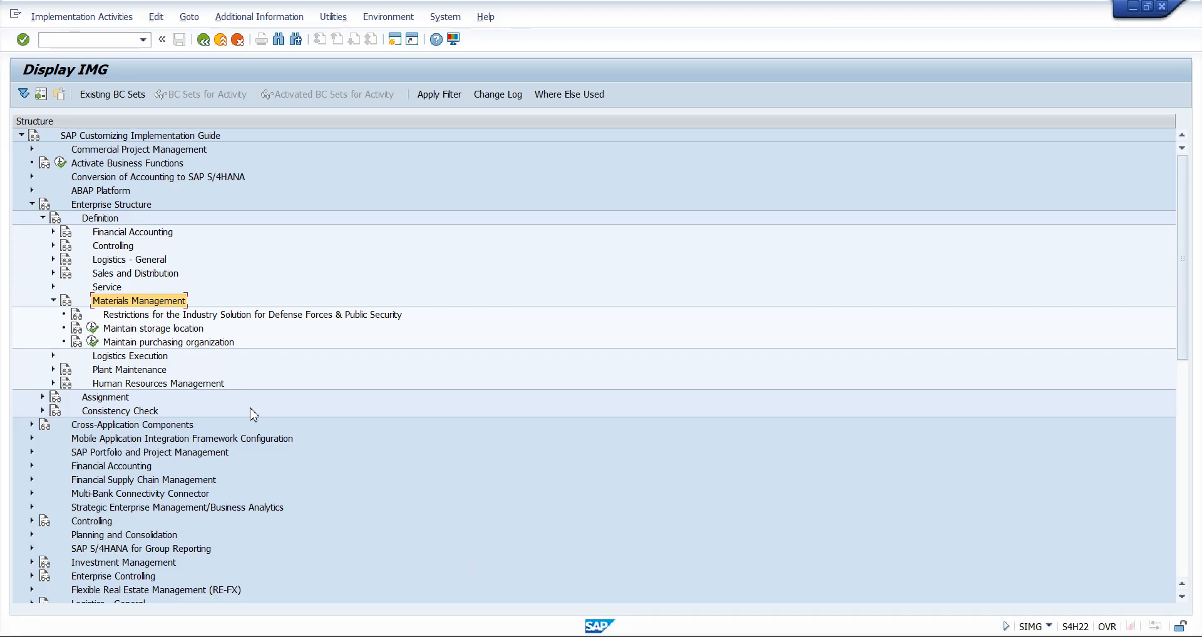
click(158, 346)
click(161, 330)
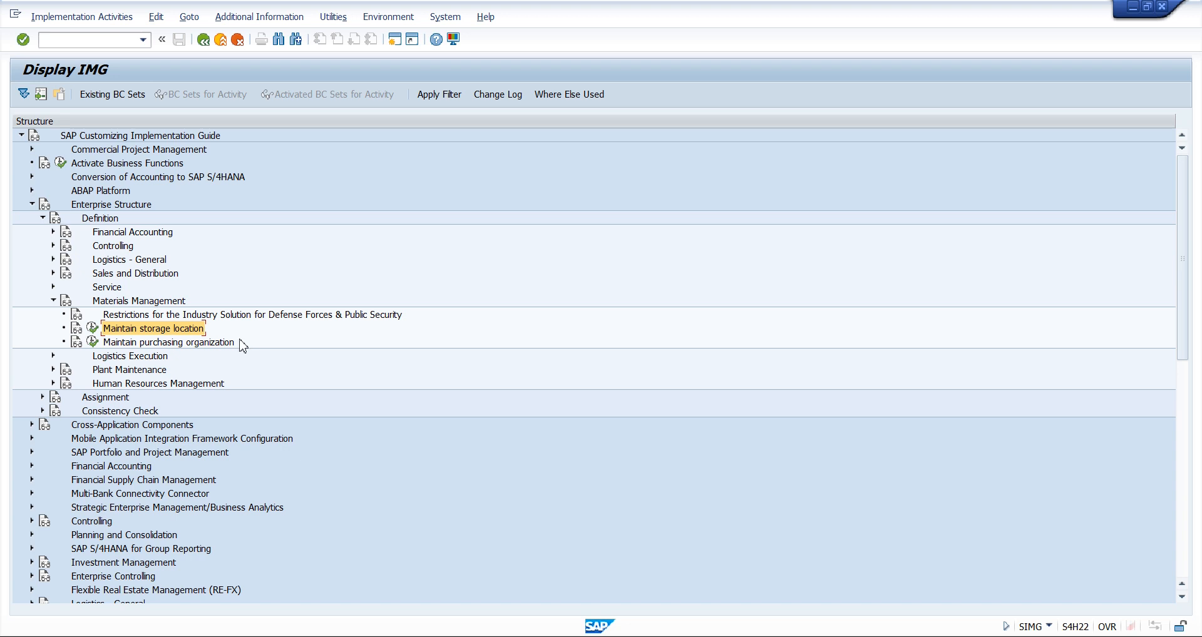
click(139, 302)
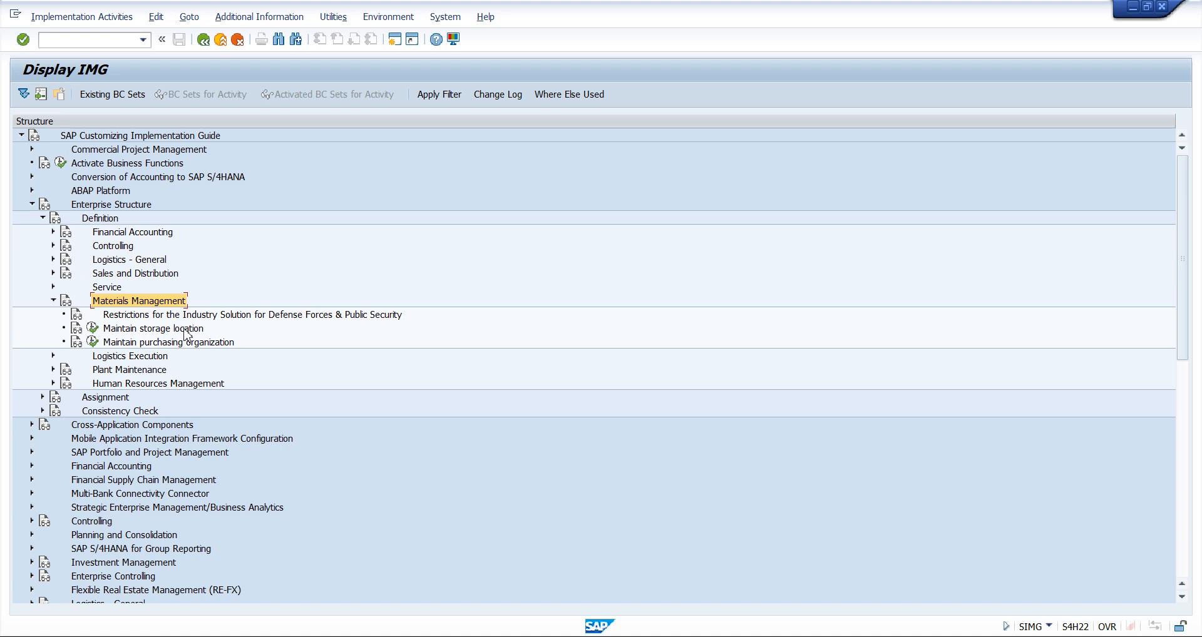
Expand Logistics - General under Definition and locate the Define Plant activity alongside the Materials Management activities
click(116, 262)
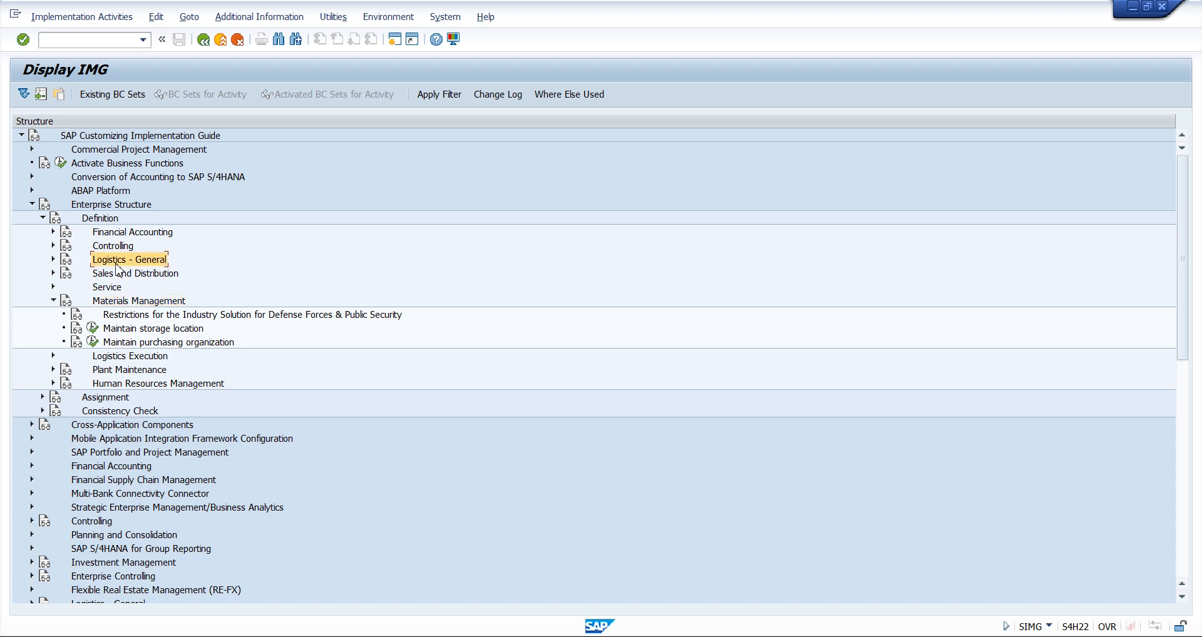
click(53, 259)
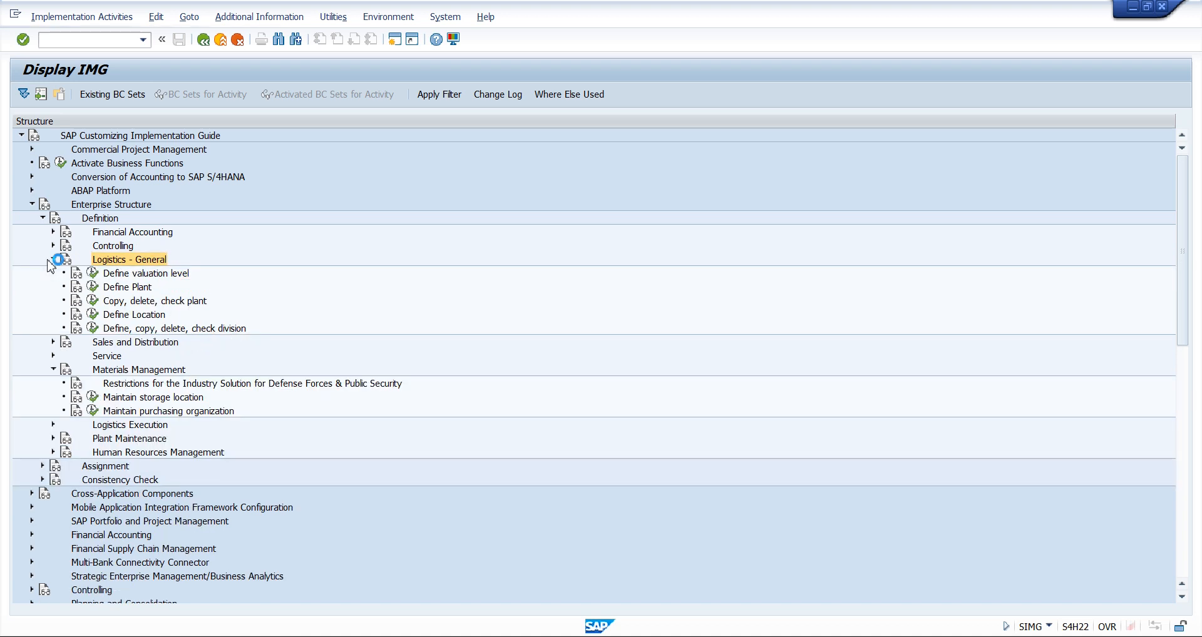
click(146, 289)
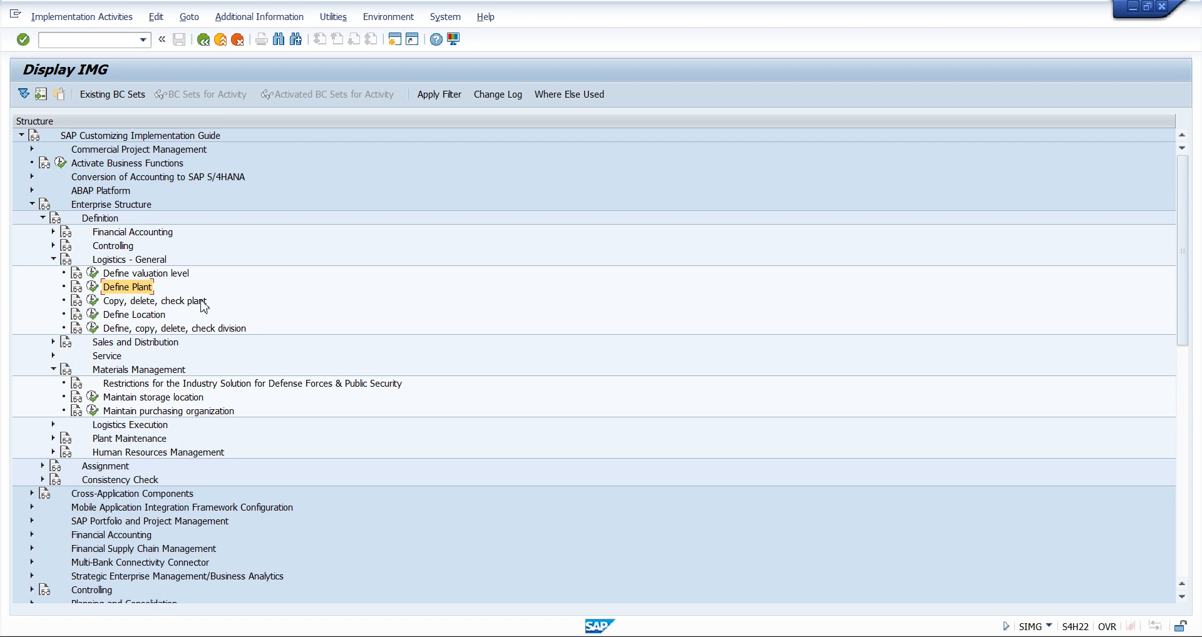
click(195, 415)
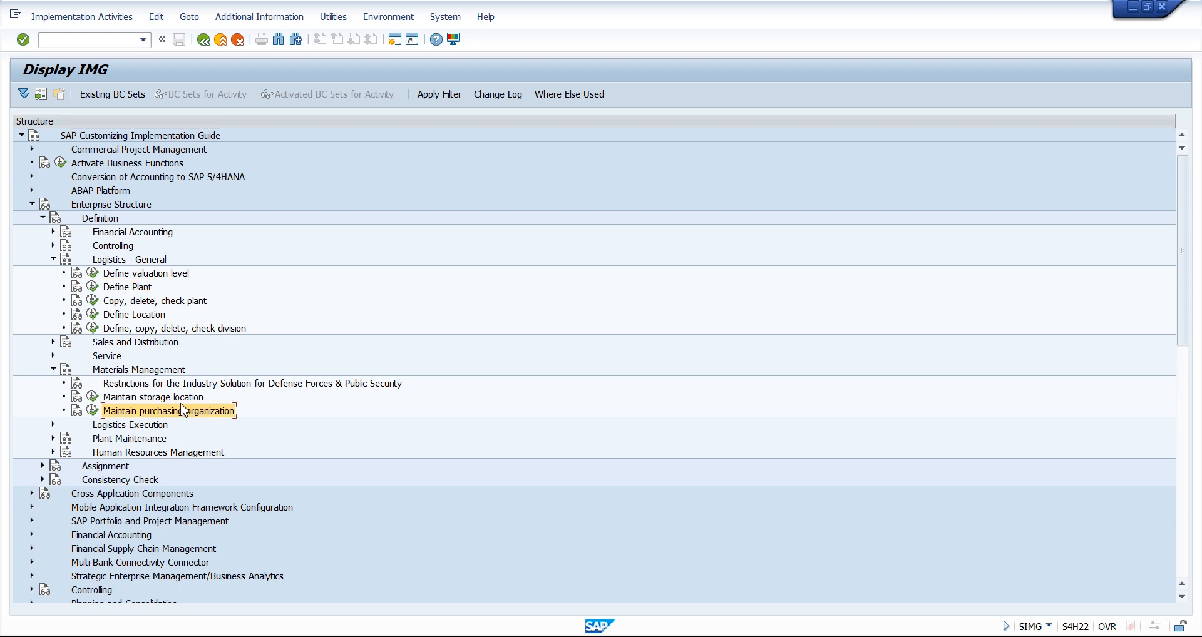
click(180, 400)
click(143, 288)
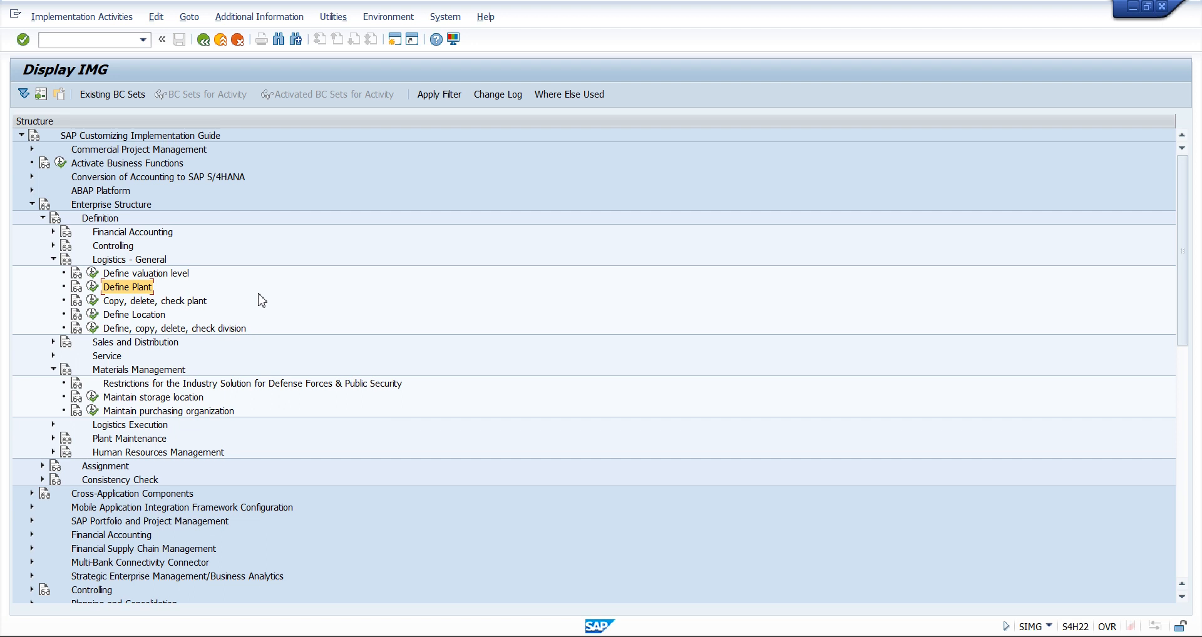
Switch to Snipping Tool and write circled numbers 1, 2 and 3 beside Purchasing Org., Plant and Storage Loc. on the diagram
key(alt+Tab)
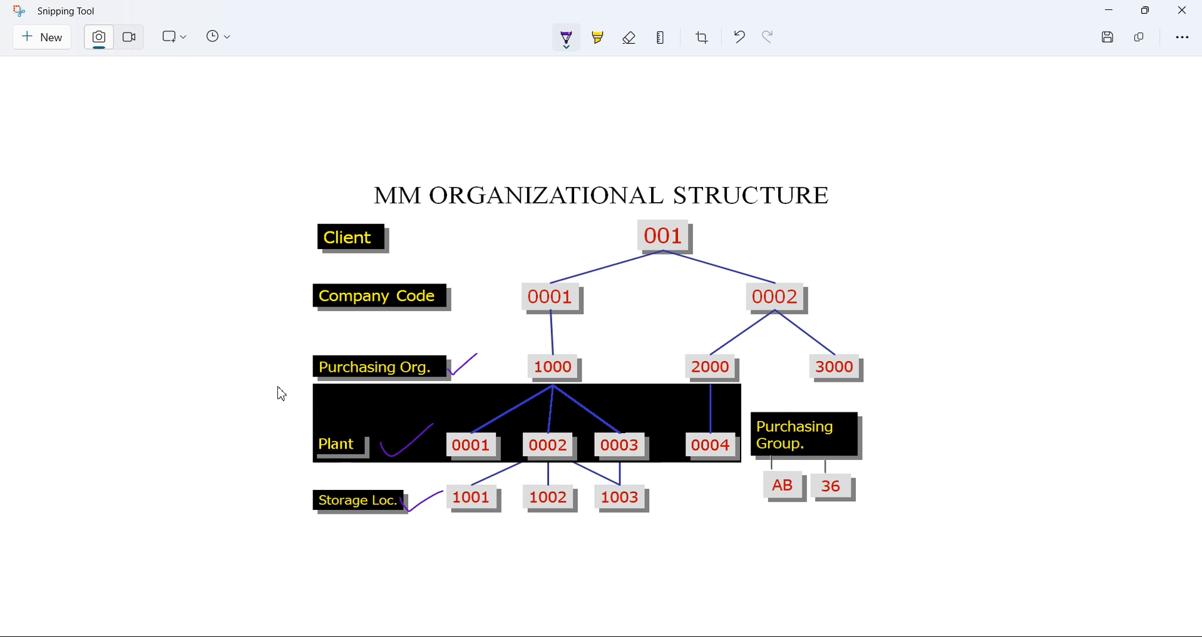
mouse_move(277, 365)
mouse_down()
mouse_move(279, 396)
mouse_move(283, 355)
mouse_up()
mouse_move(274, 440)
mouse_down()
mouse_move(292, 461)
mouse_move(295, 445)
mouse_up()
mouse_move(280, 492)
mouse_down()
mouse_move(290, 512)
mouse_move(279, 529)
mouse_move(299, 495)
mouse_move(266, 517)
mouse_move(299, 508)
mouse_move(290, 488)
mouse_up()
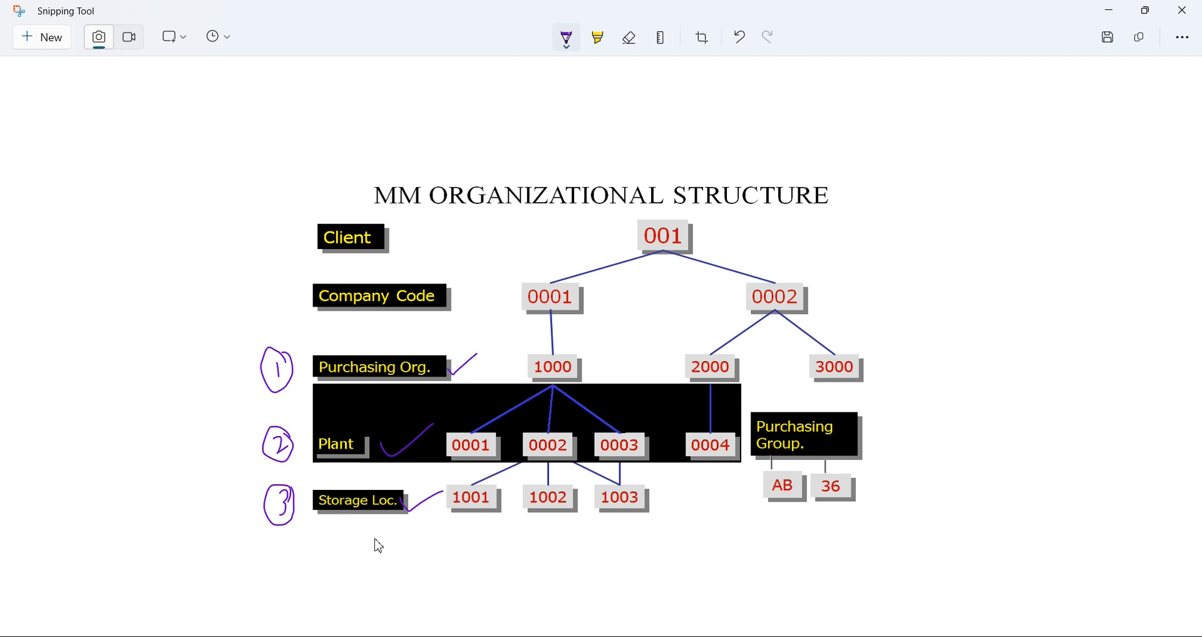
Switch back to SAP, open the Maintain storage location activity to view its plant work area dialog, and close it without an entry
key(alt+Tab)
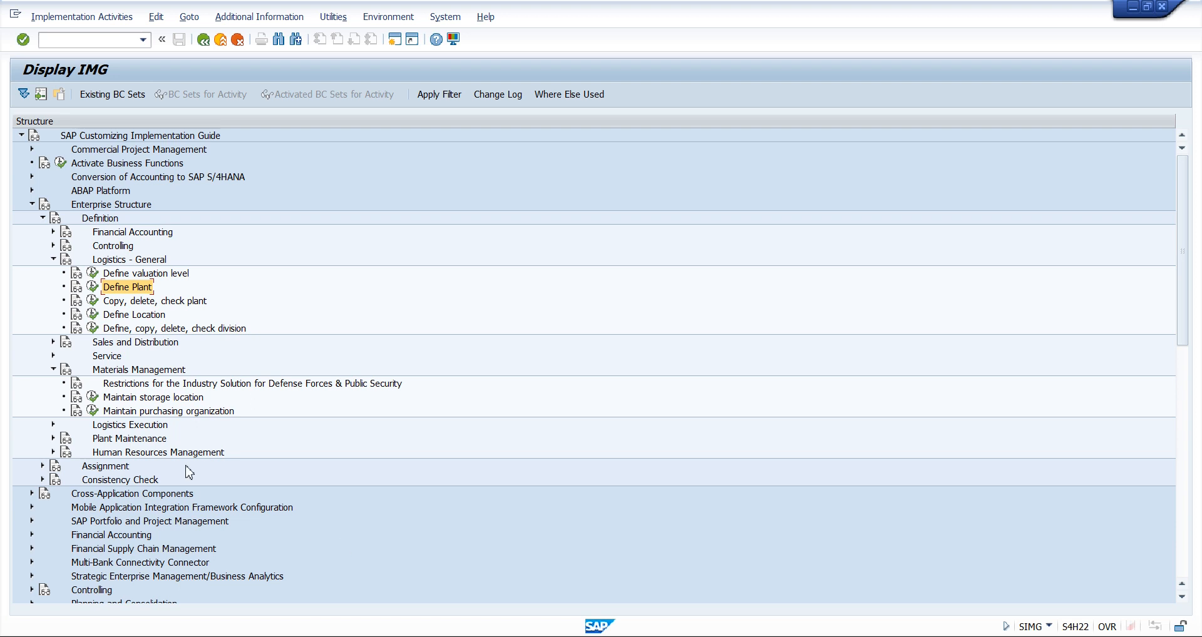
click(146, 399)
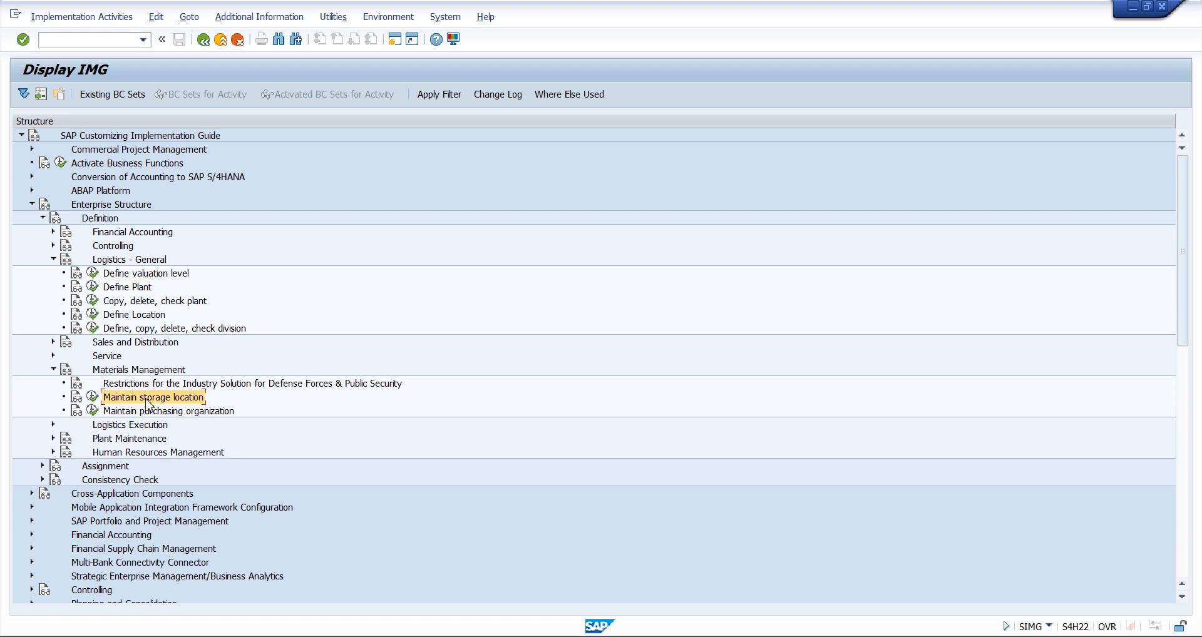
click(93, 398)
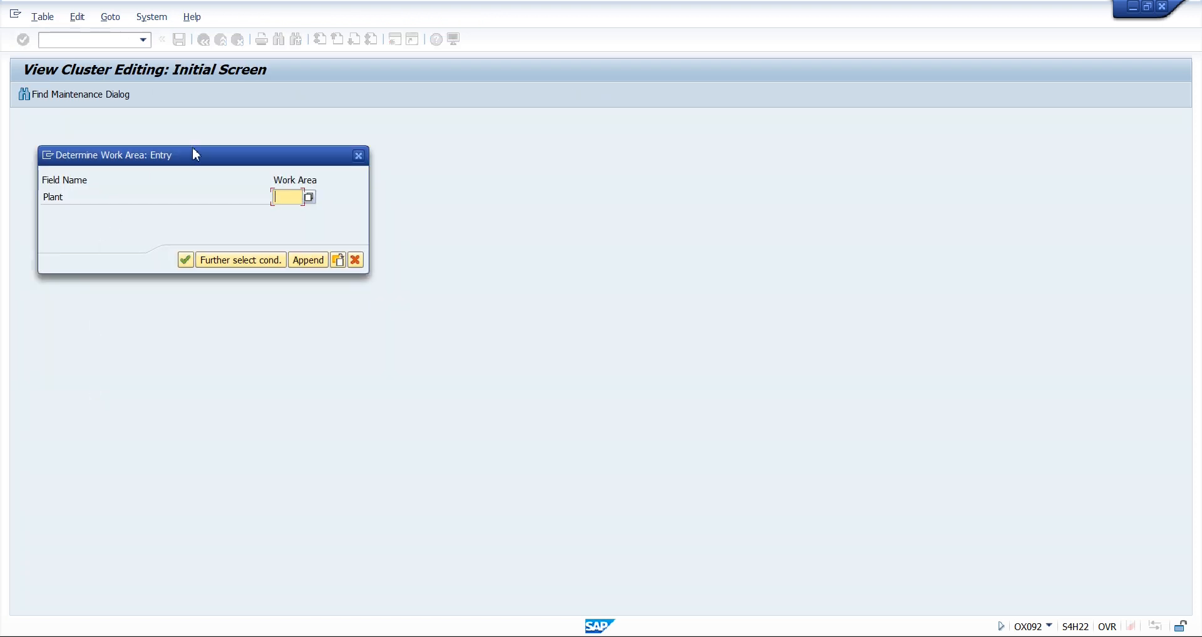
drag(175, 162, 307, 188)
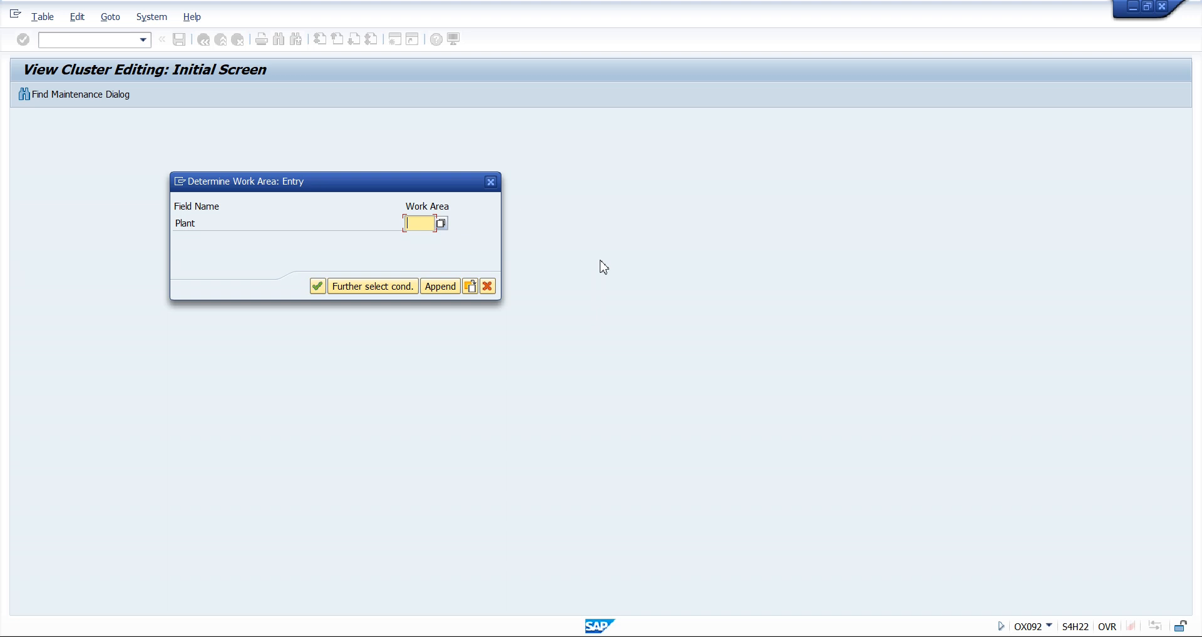
click(490, 181)
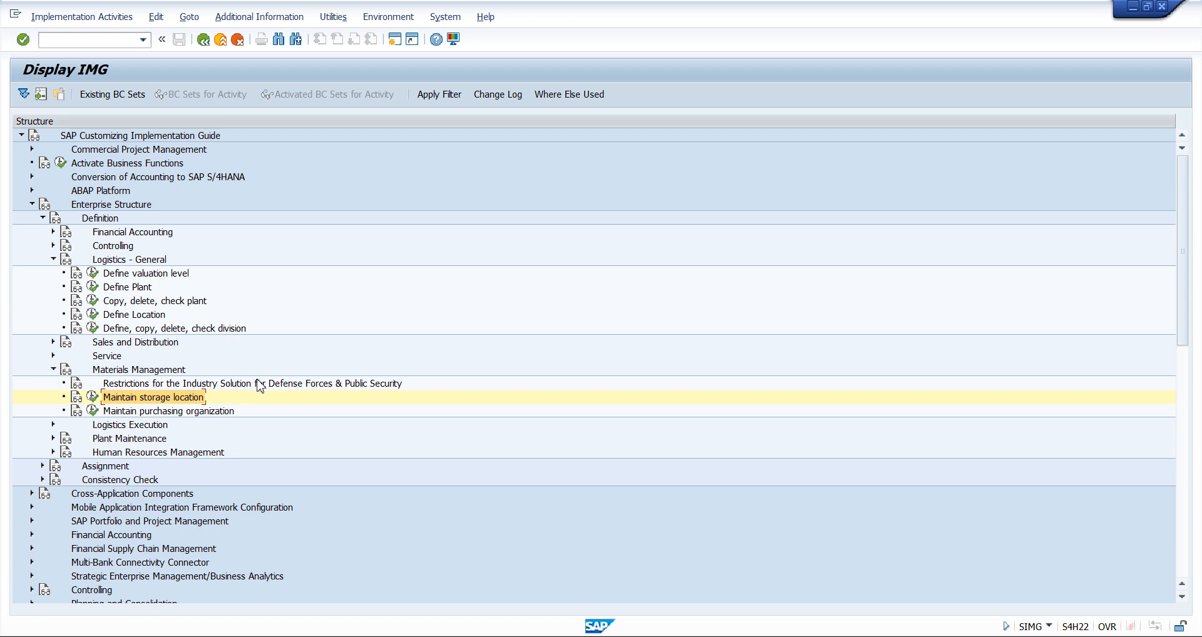
Select the Maintain purchasing organization activity, check the organizational structure diagram in Snipping Tool, and switch back to SAP
click(178, 412)
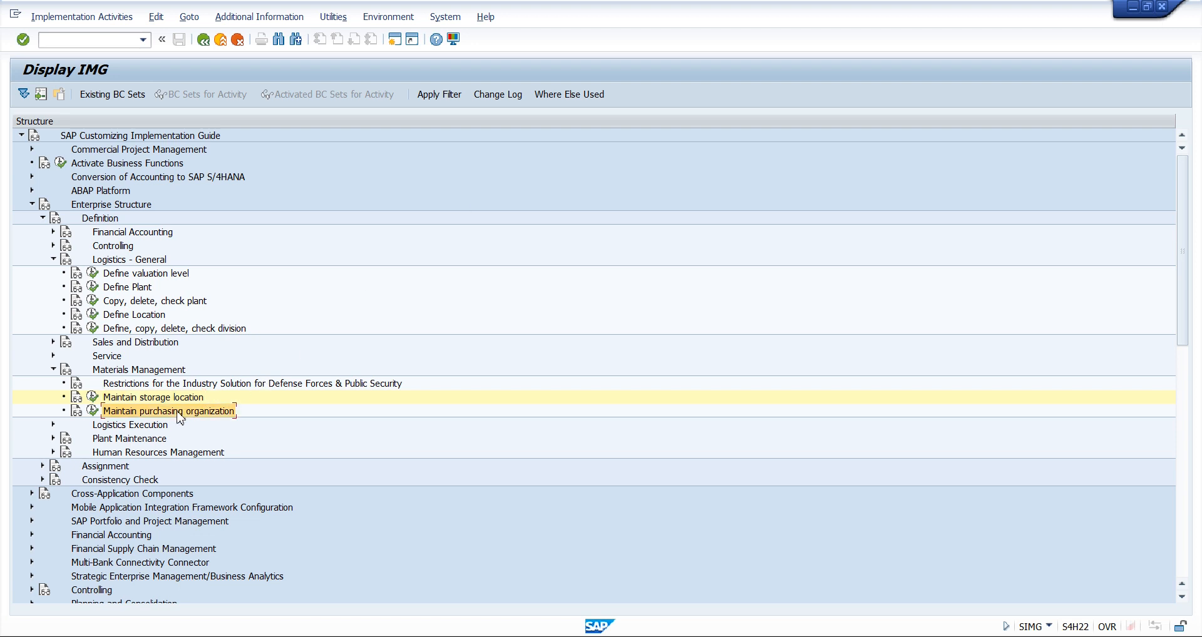
key(alt+Tab)
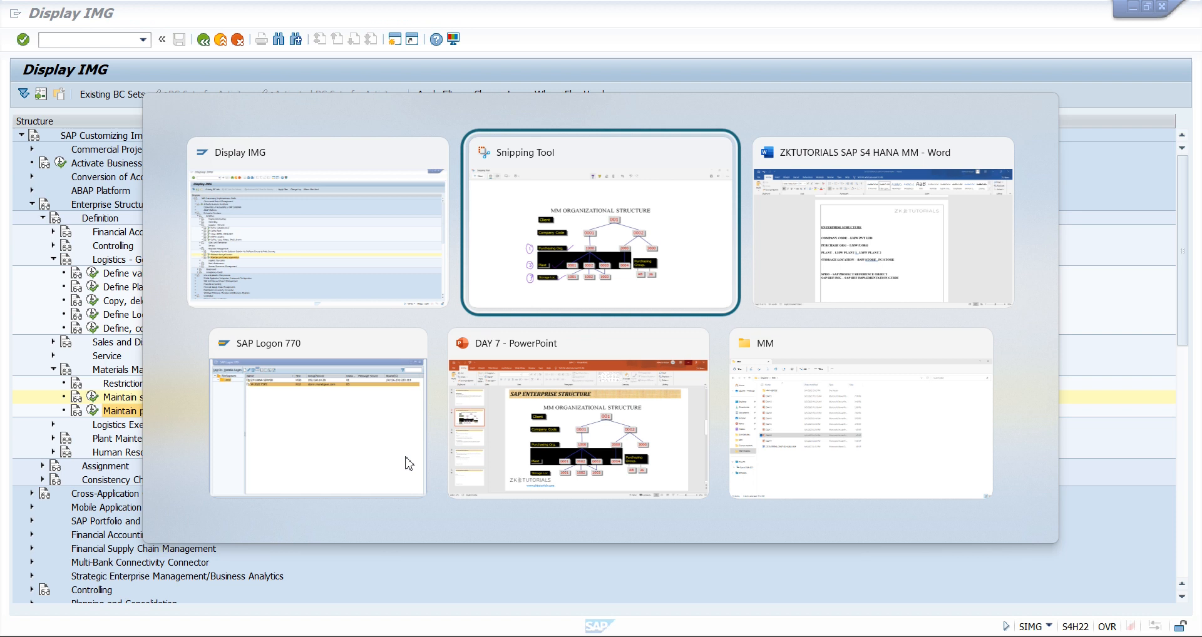
key(alt+Tab)
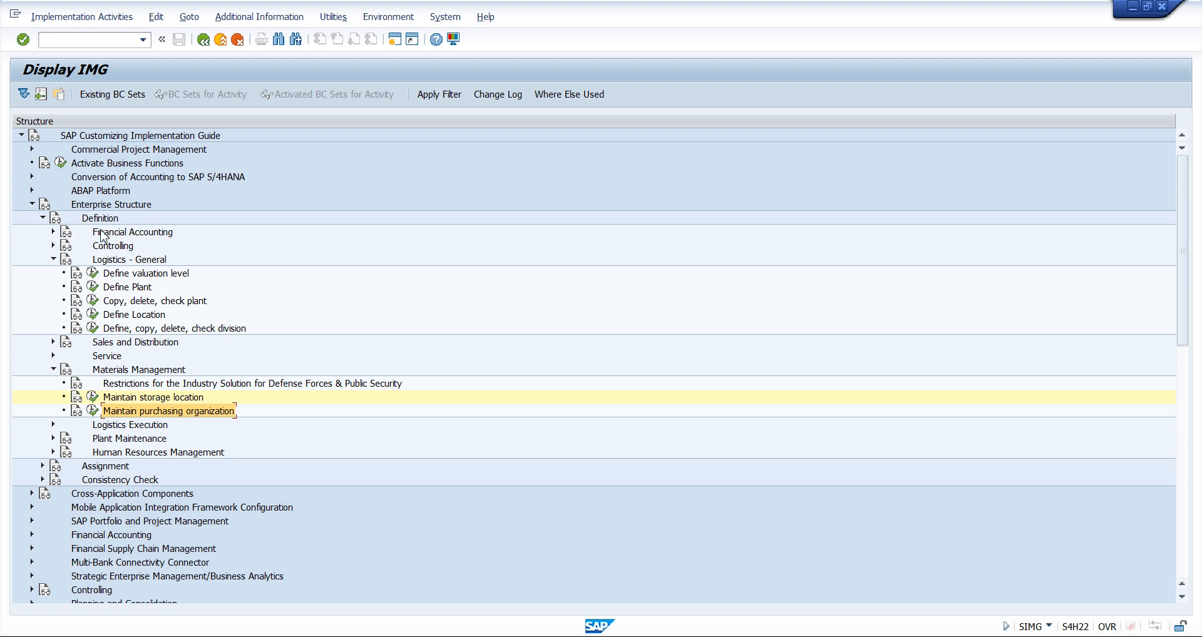
Collapse Logistics - General and Materials Management, and locate the Edit, Copy, Delete, Check Company Code activity under Financial Accounting
click(54, 260)
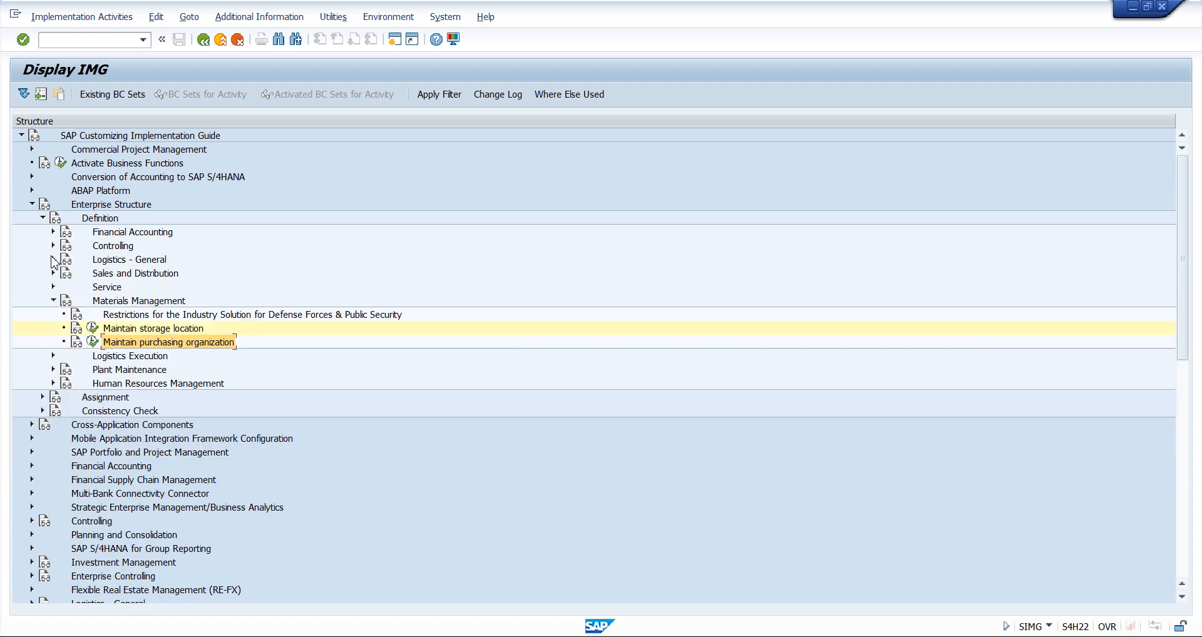
click(53, 301)
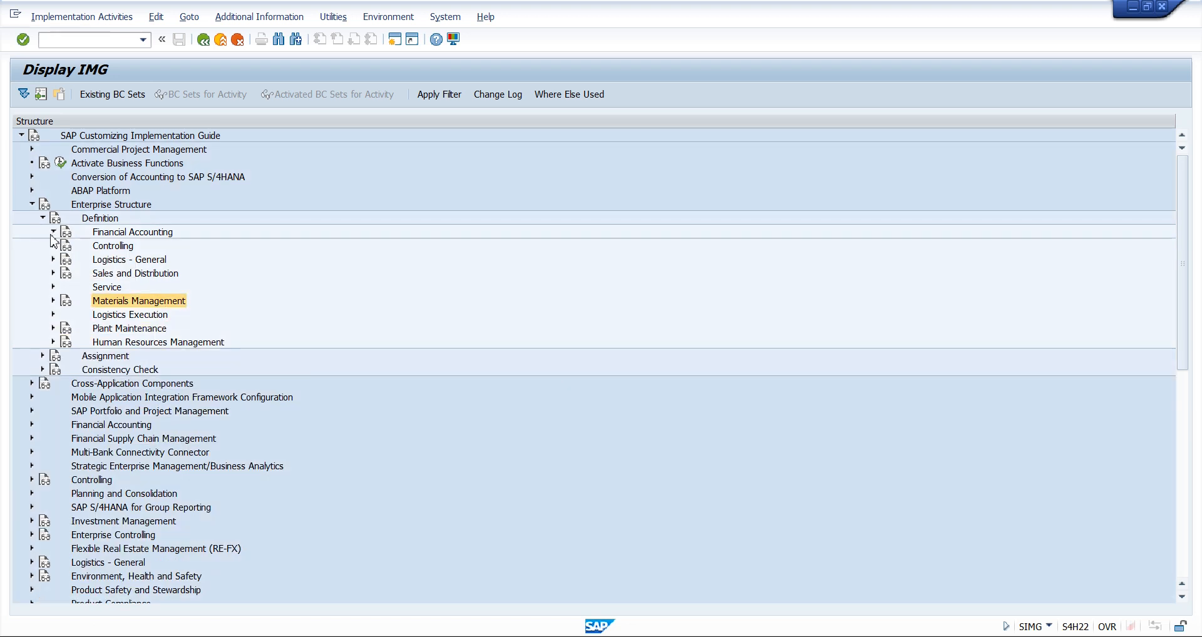
click(52, 233)
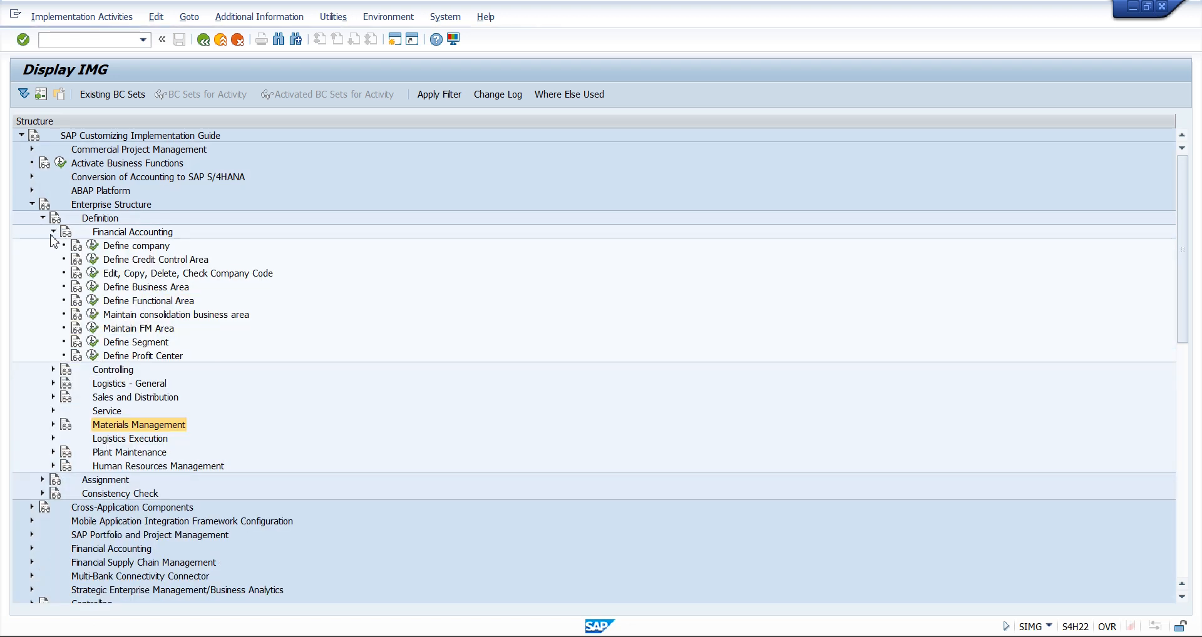
click(211, 276)
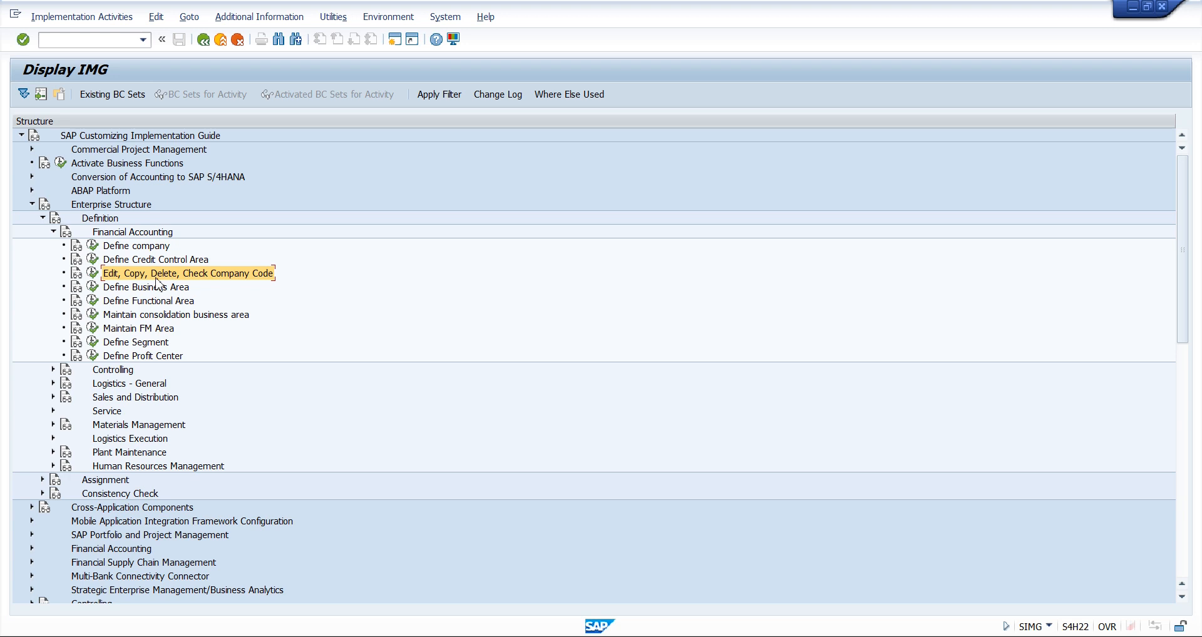
Open Edit Company Code Data, browse the company code list to entry 1710, and return to the IMG without changes
click(94, 273)
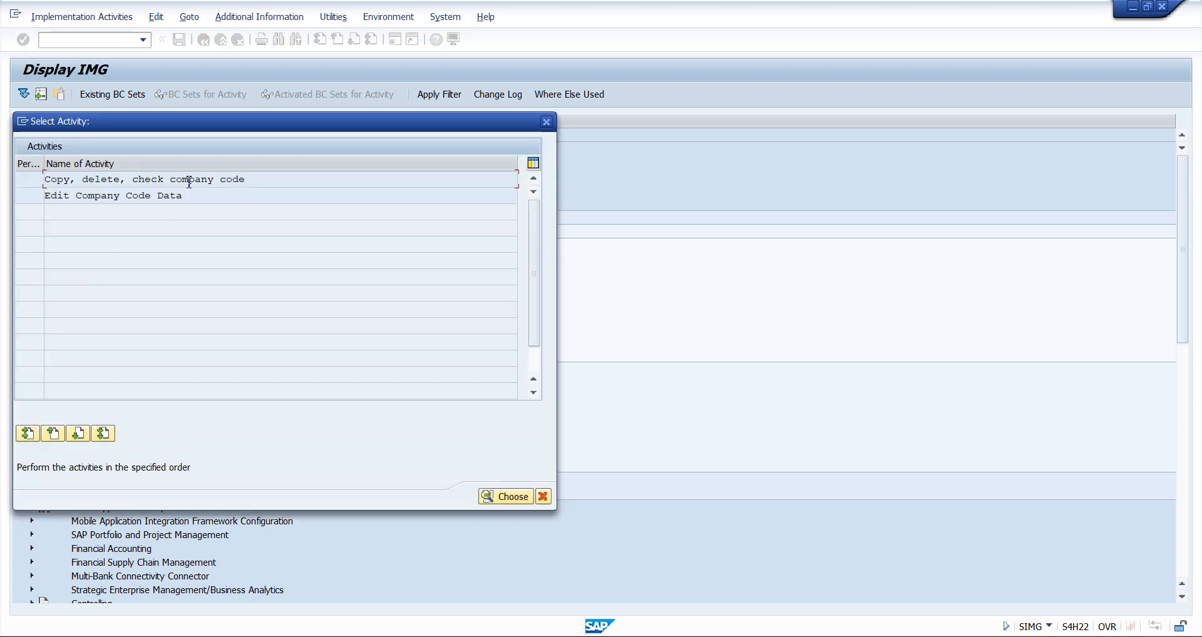
double_click(167, 196)
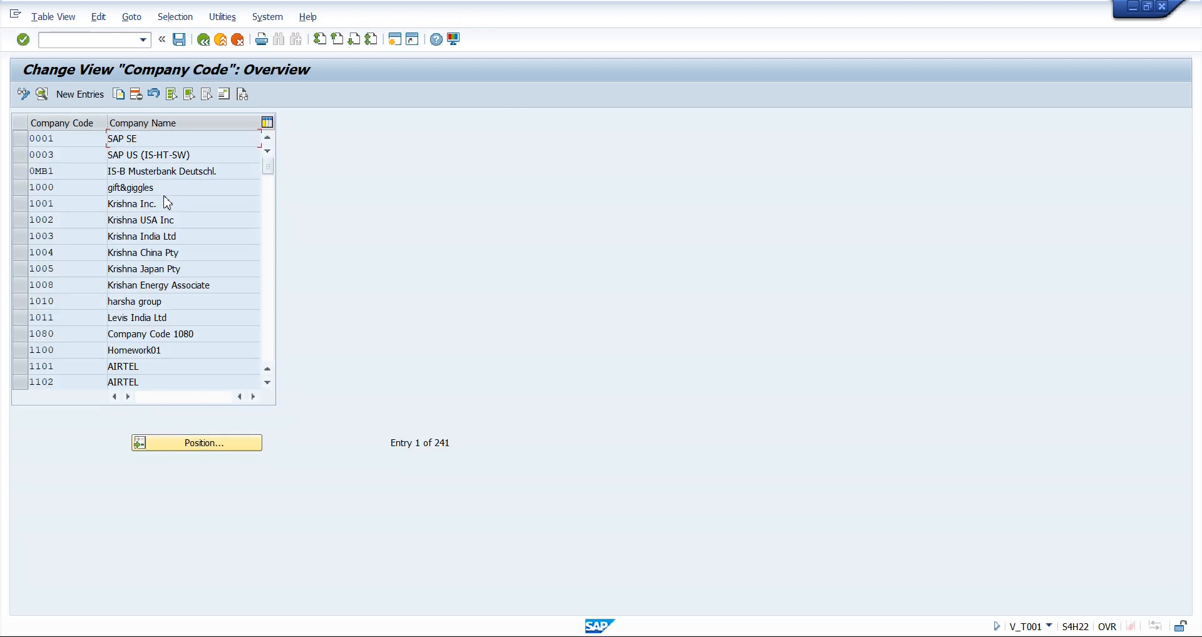
click(267, 255)
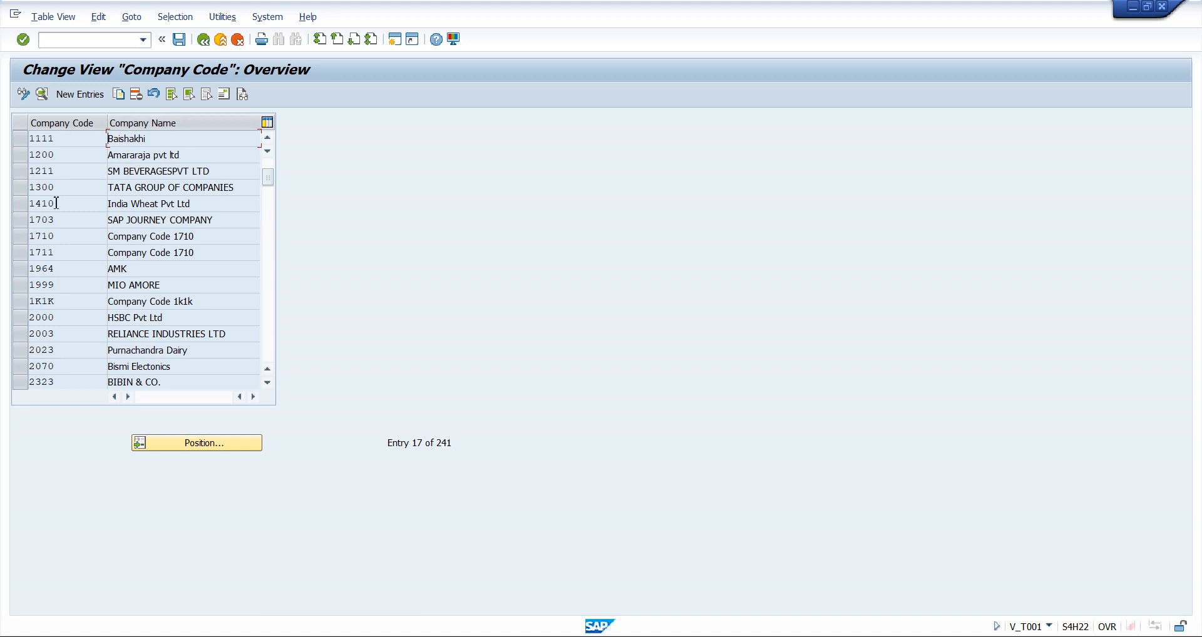
click(21, 236)
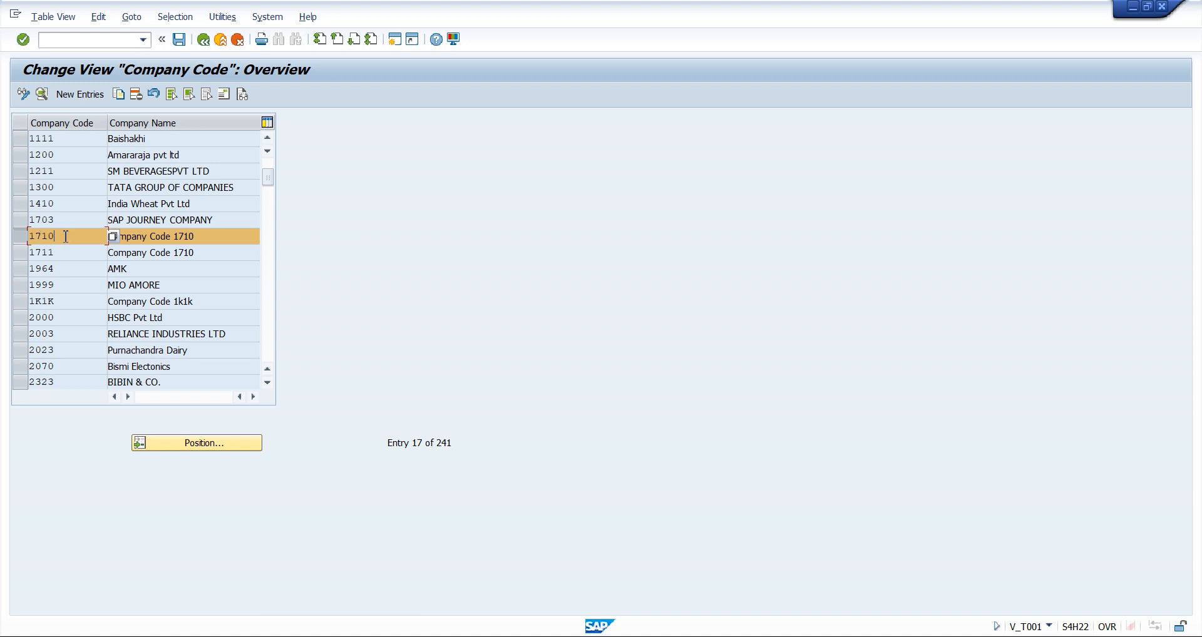
click(202, 40)
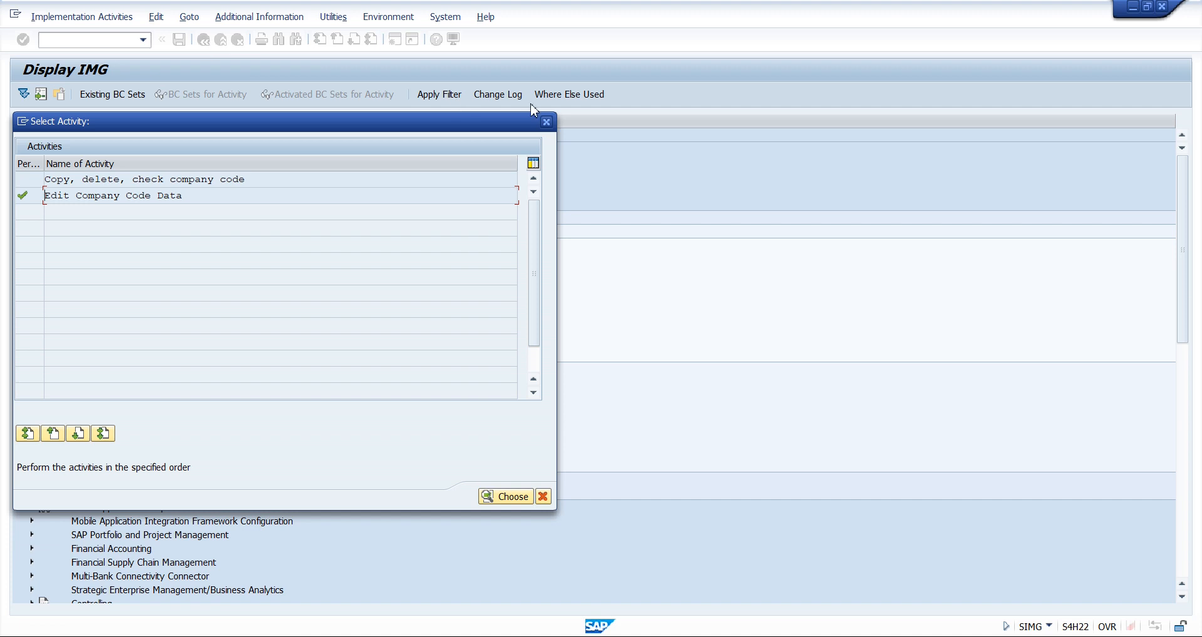
click(547, 122)
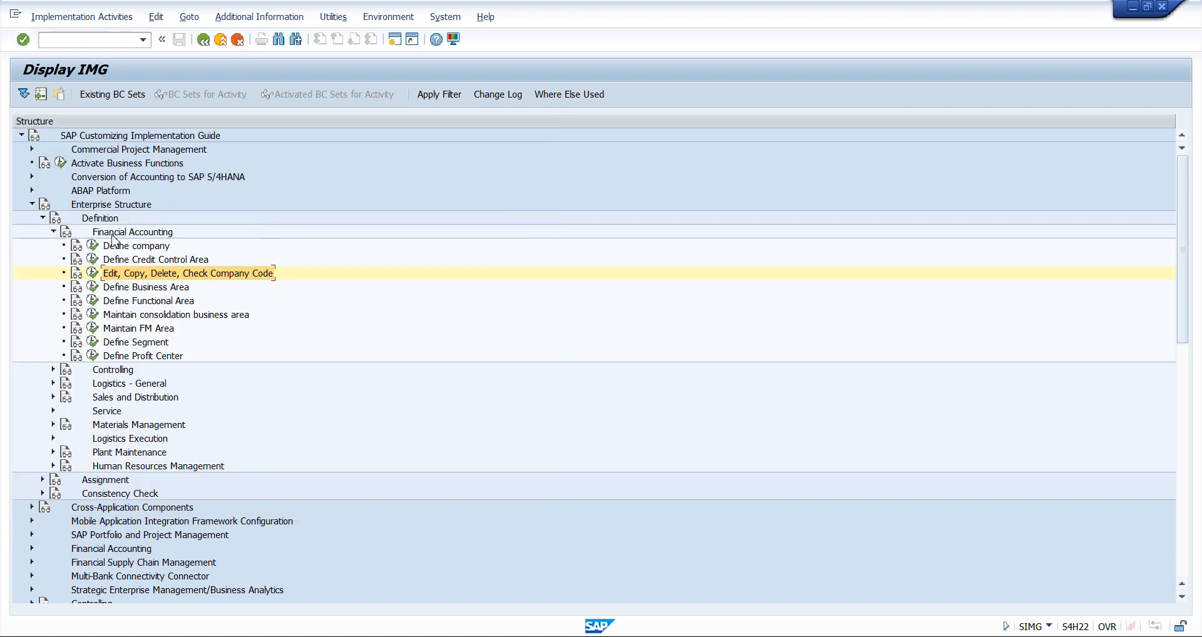
Open the Maintain purchasing organization activity under Materials Management and select purchasing organization 0001 in the overview
click(54, 232)
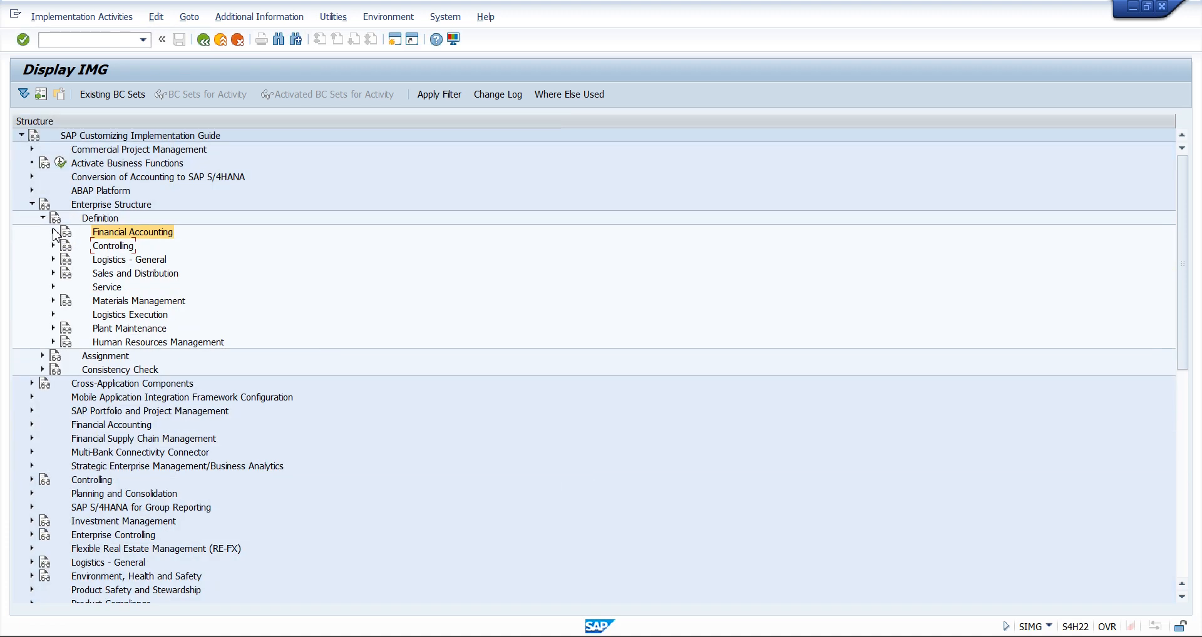
click(53, 300)
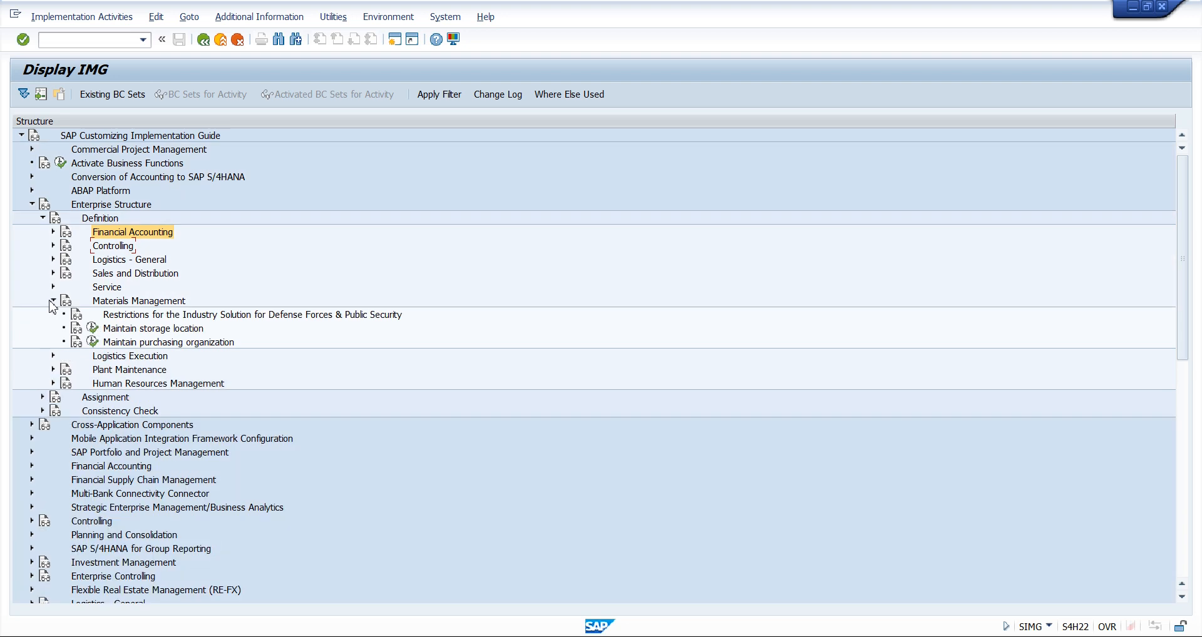
click(123, 344)
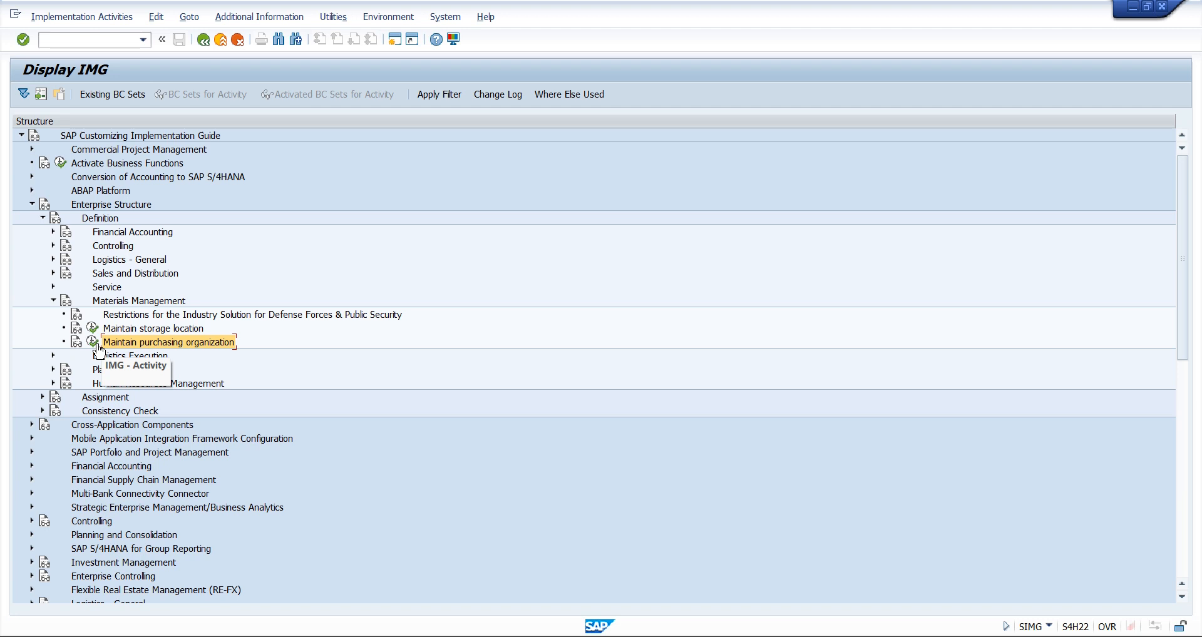
click(98, 347)
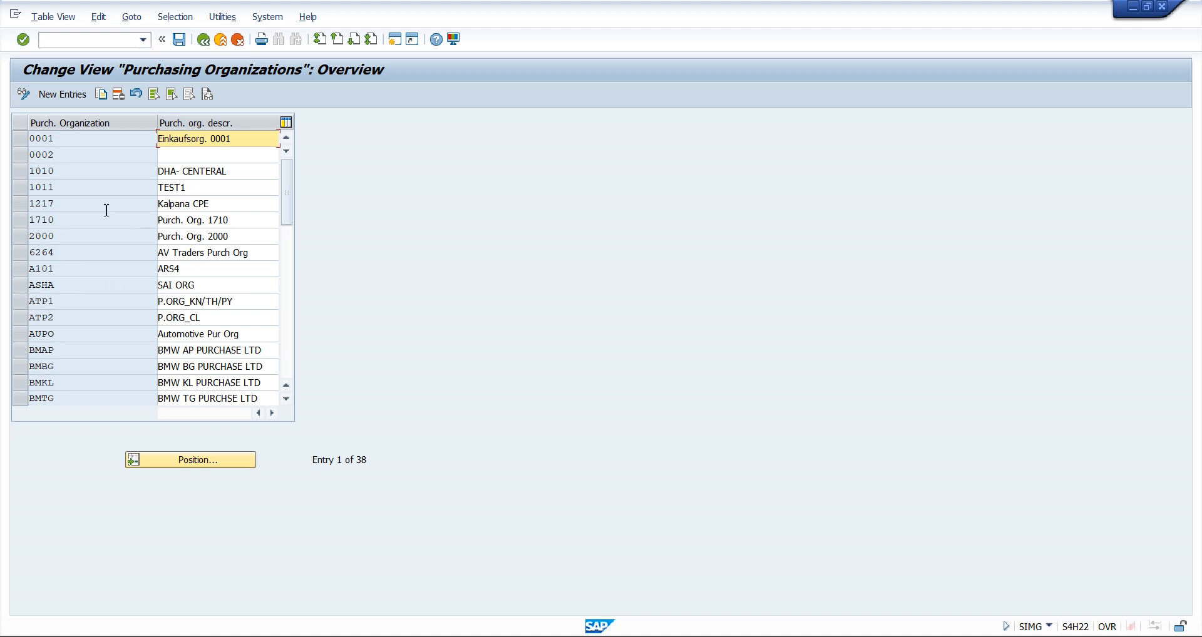
click(20, 139)
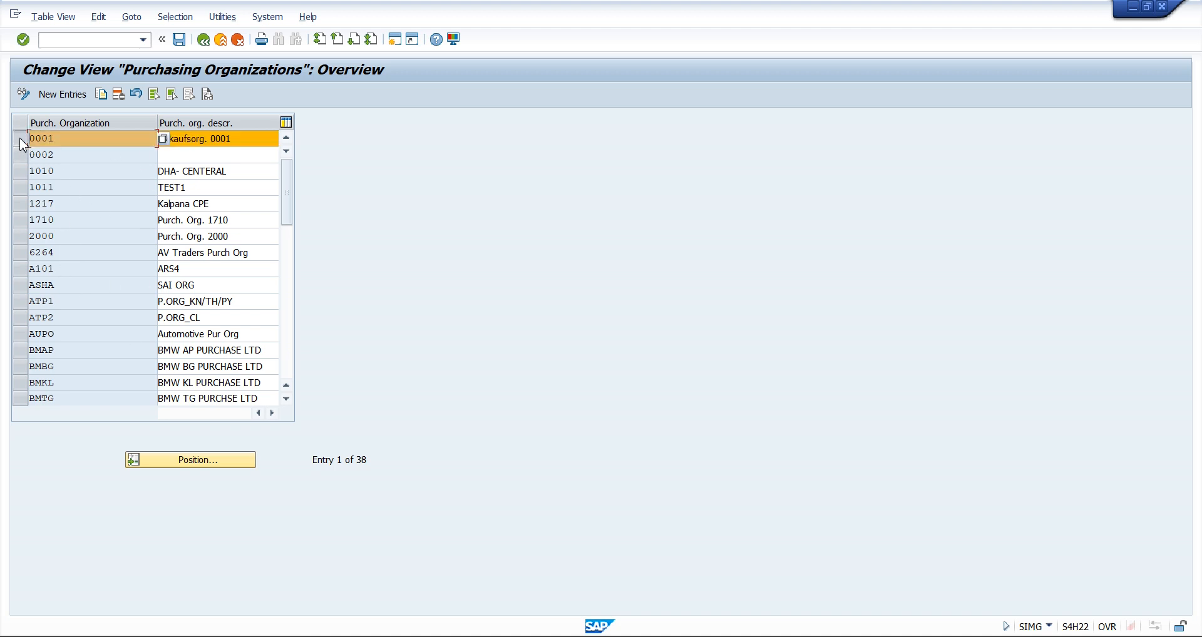
click(229, 139)
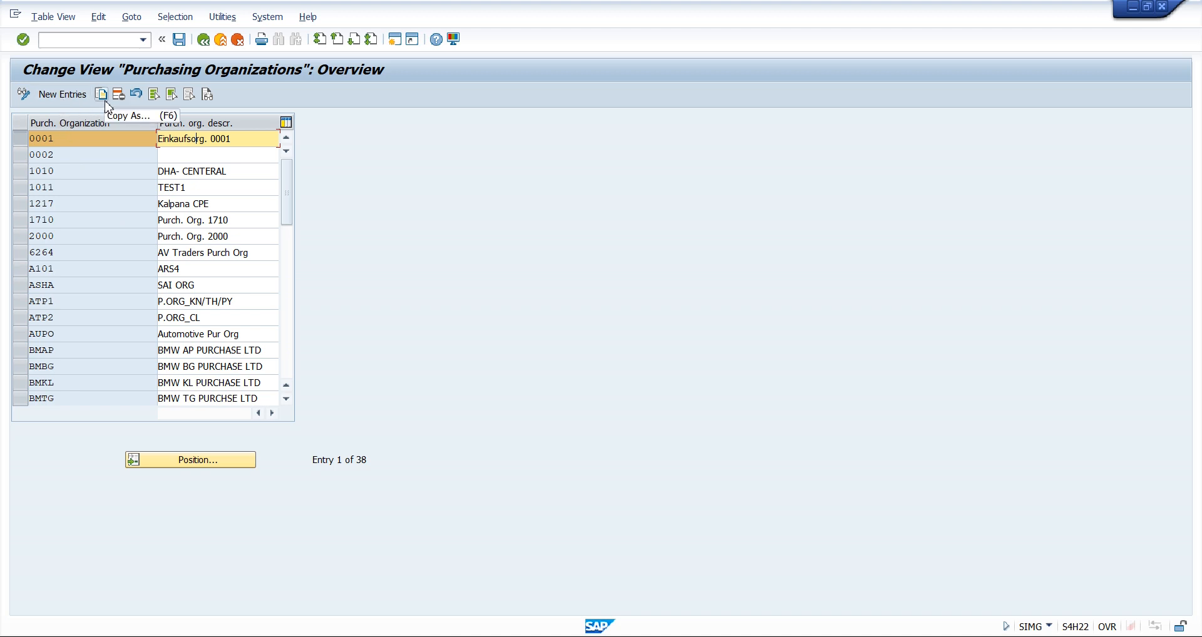
Open the new entries table for purchasing organizations, examine the code and description fields, and return to the overview without an entry
click(70, 97)
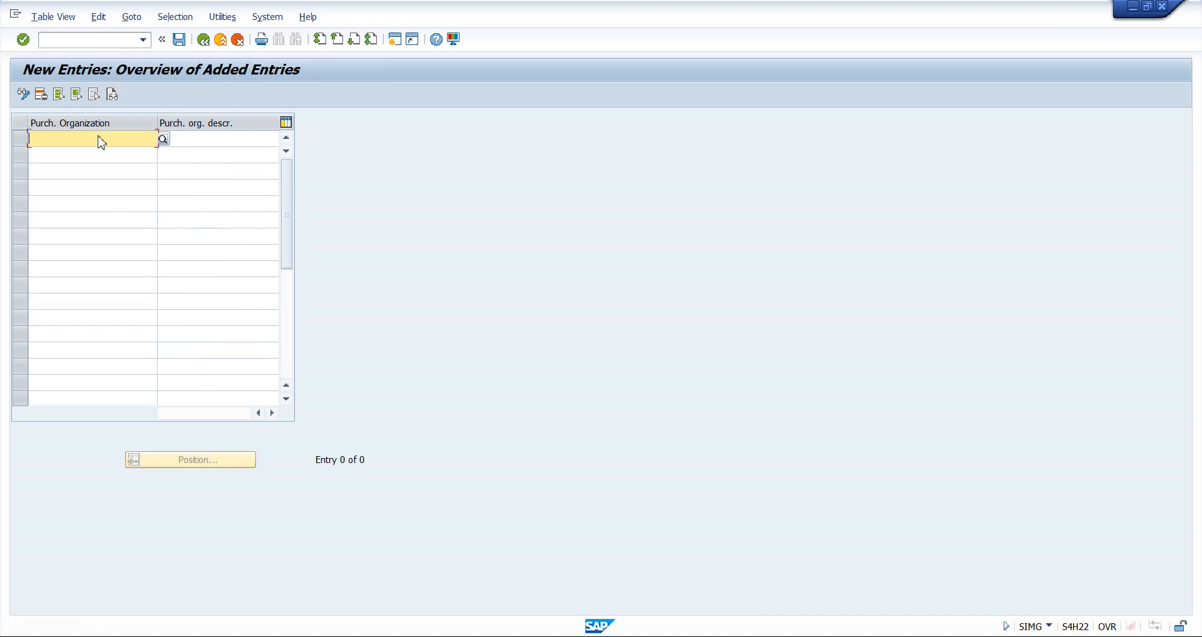
click(201, 139)
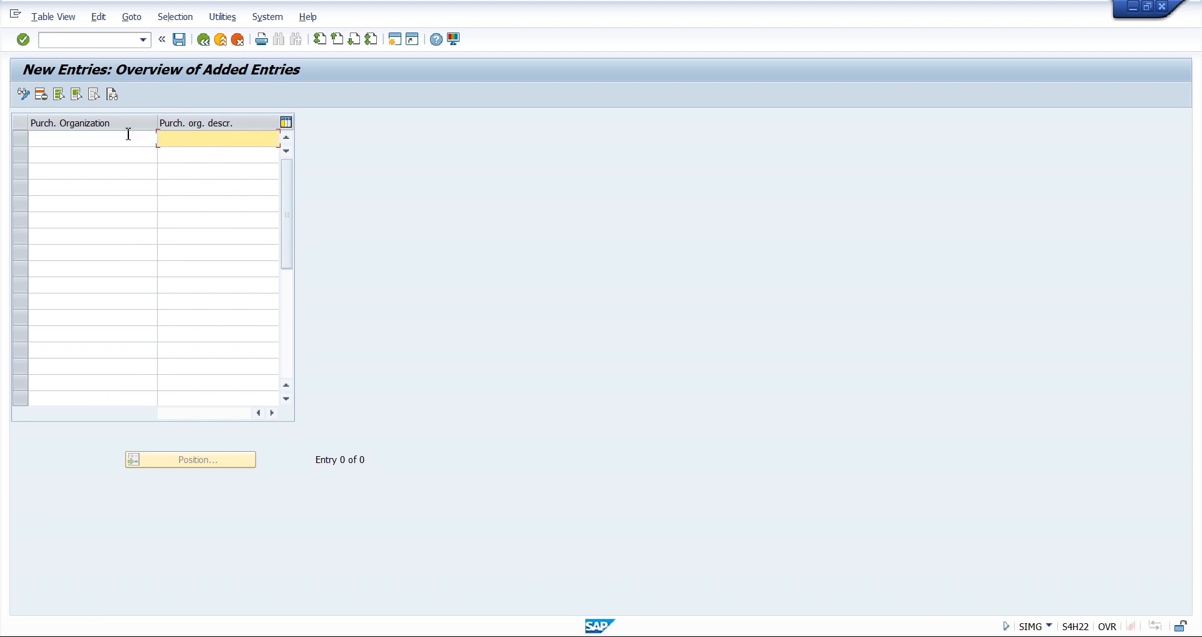
click(128, 135)
click(197, 140)
click(121, 141)
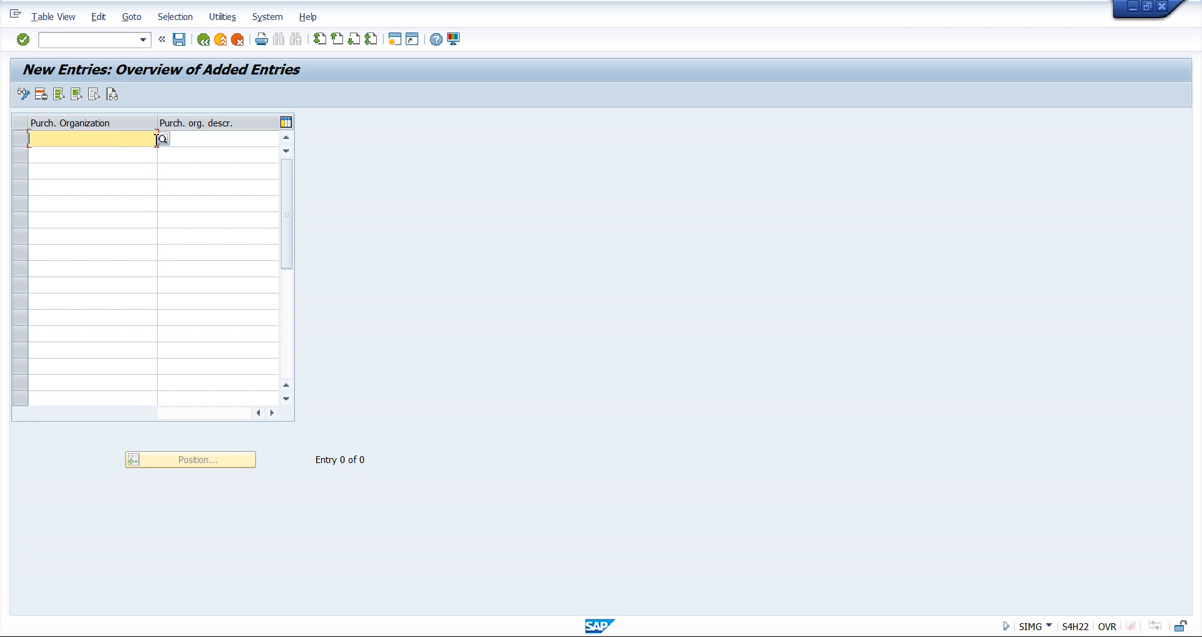
click(188, 139)
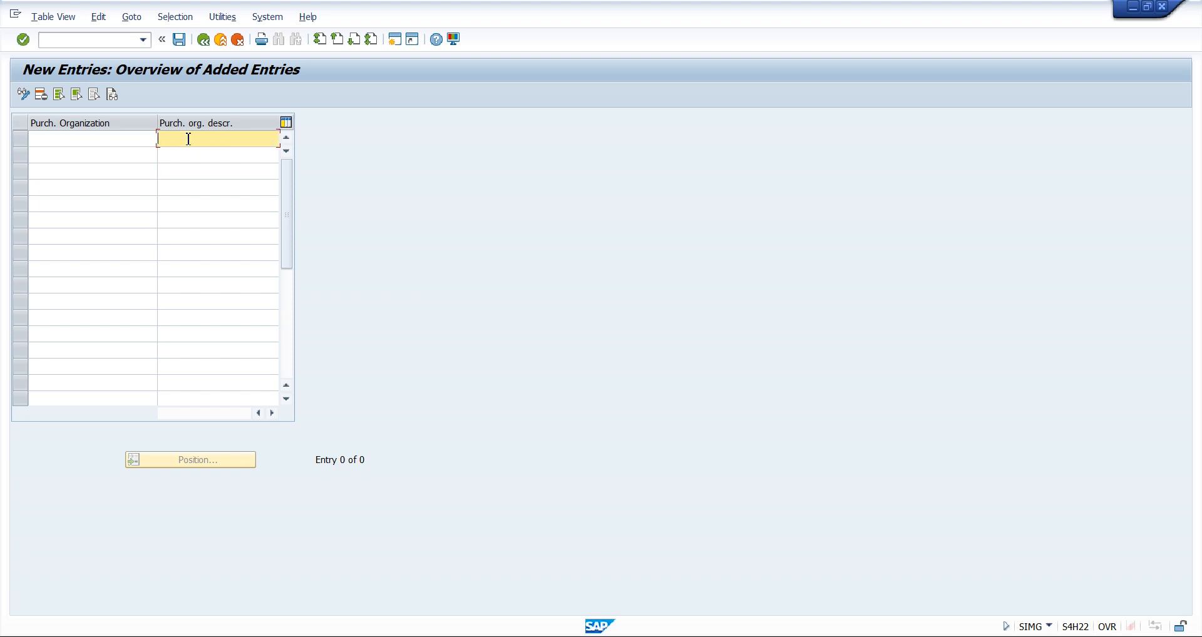
click(118, 139)
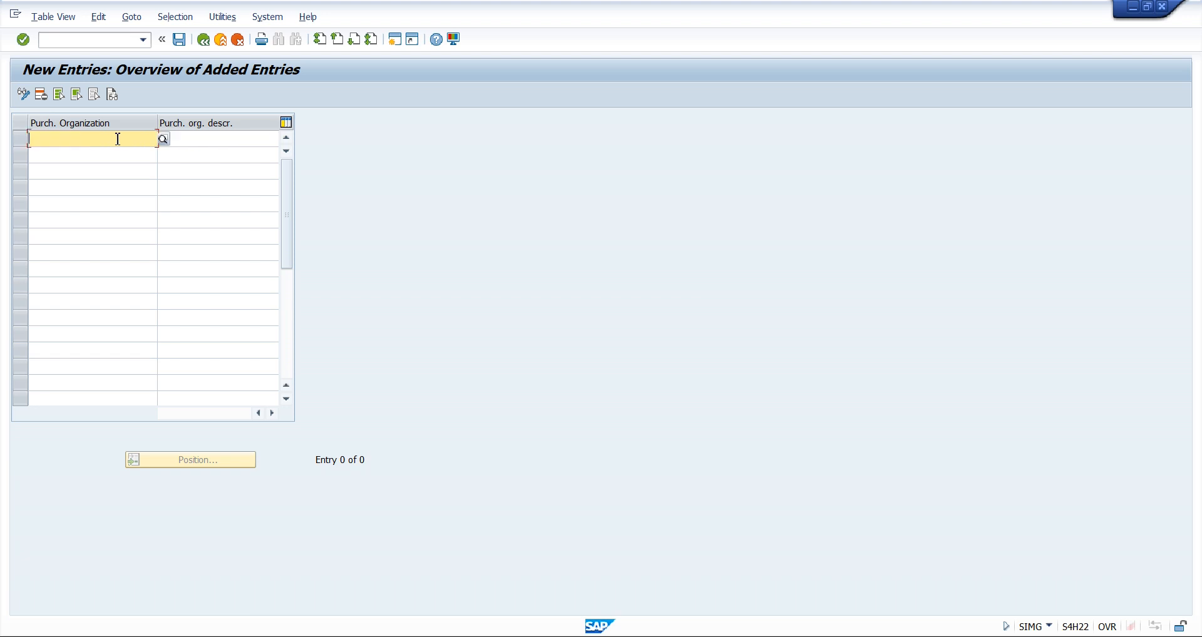
click(204, 138)
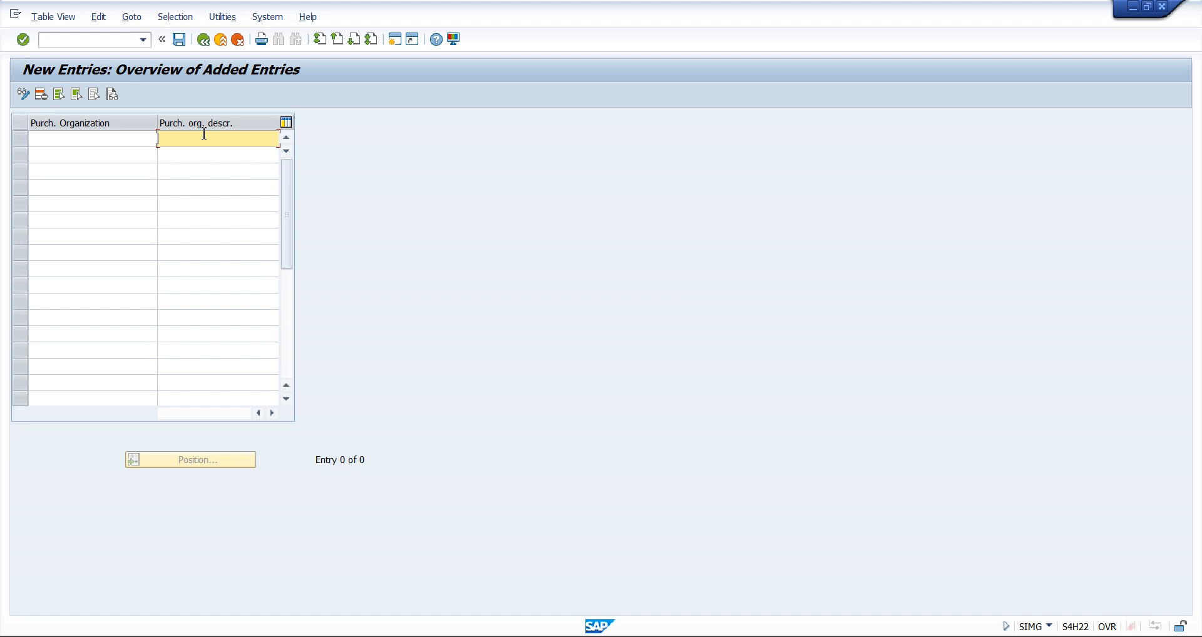
click(203, 40)
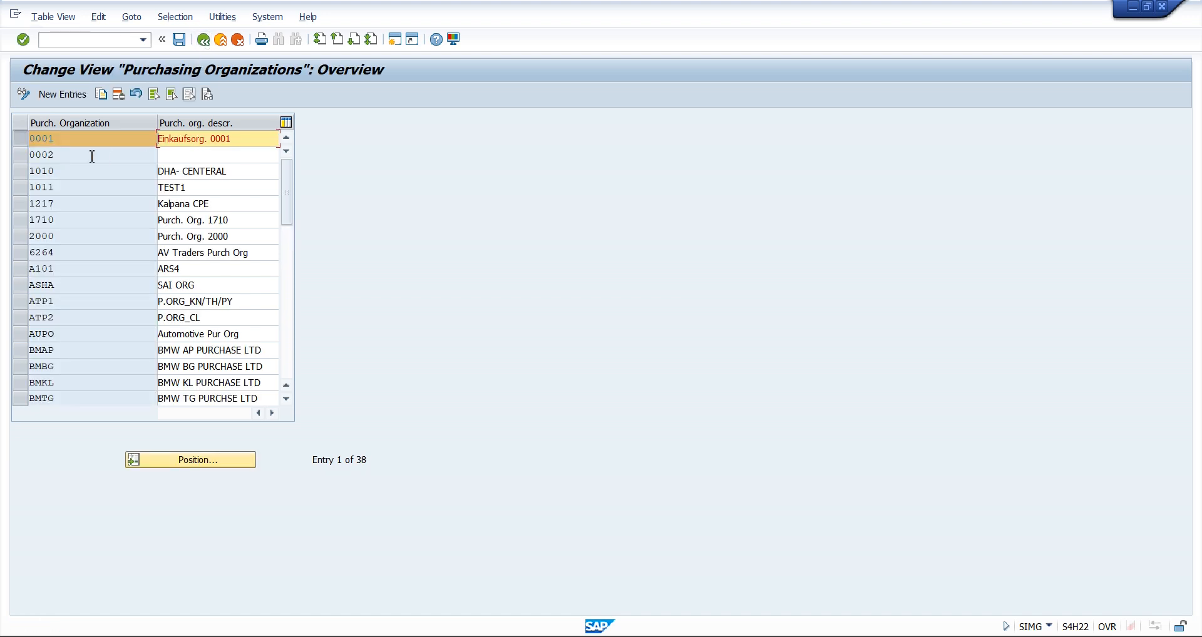
click(78, 168)
click(29, 139)
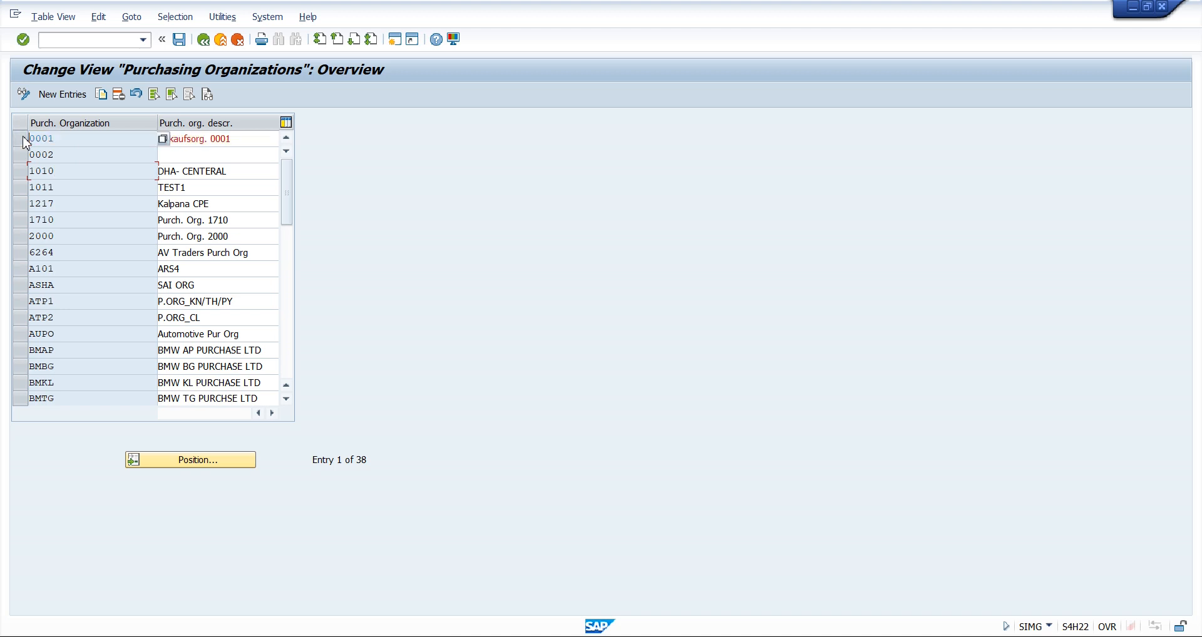
click(24, 139)
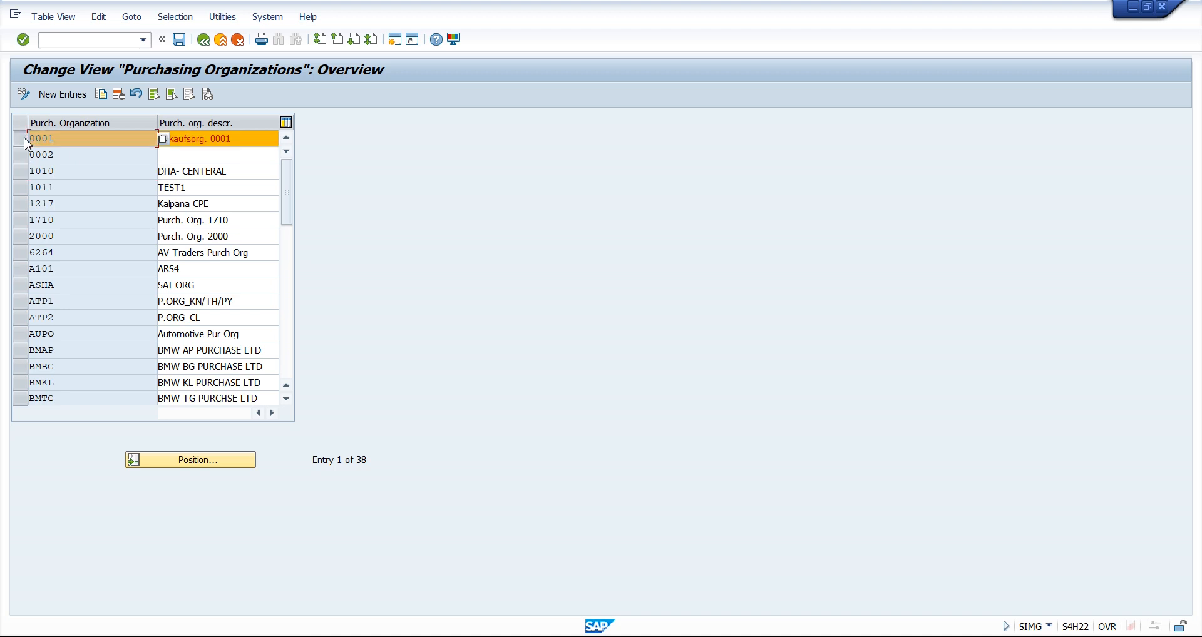
click(24, 139)
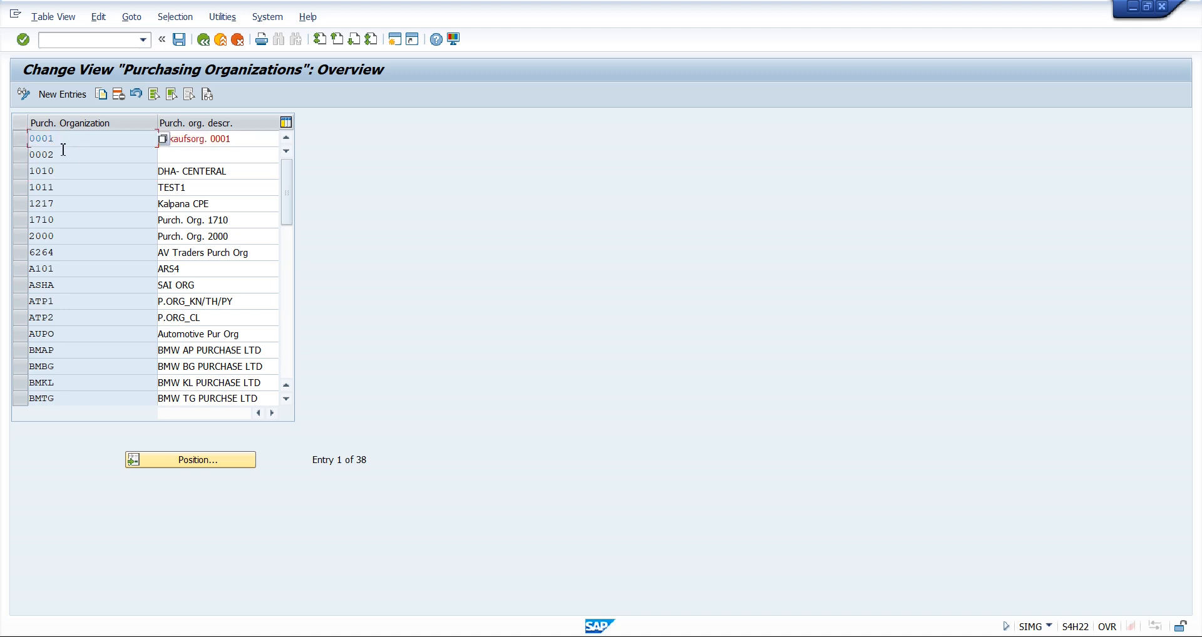
click(21, 143)
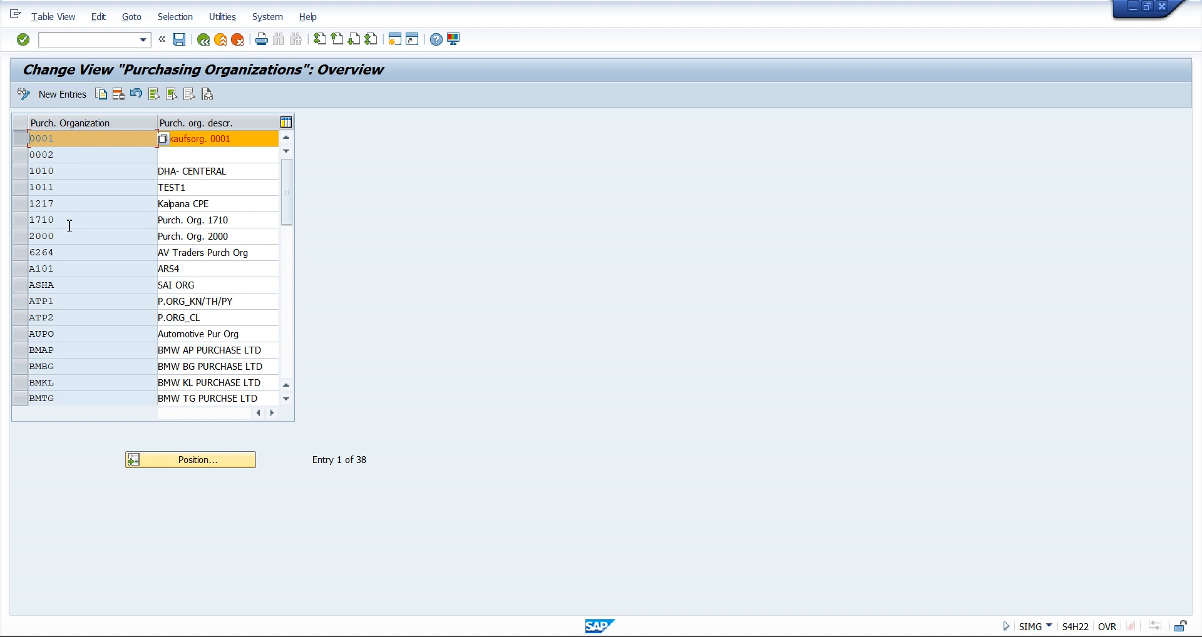
click(67, 157)
click(18, 139)
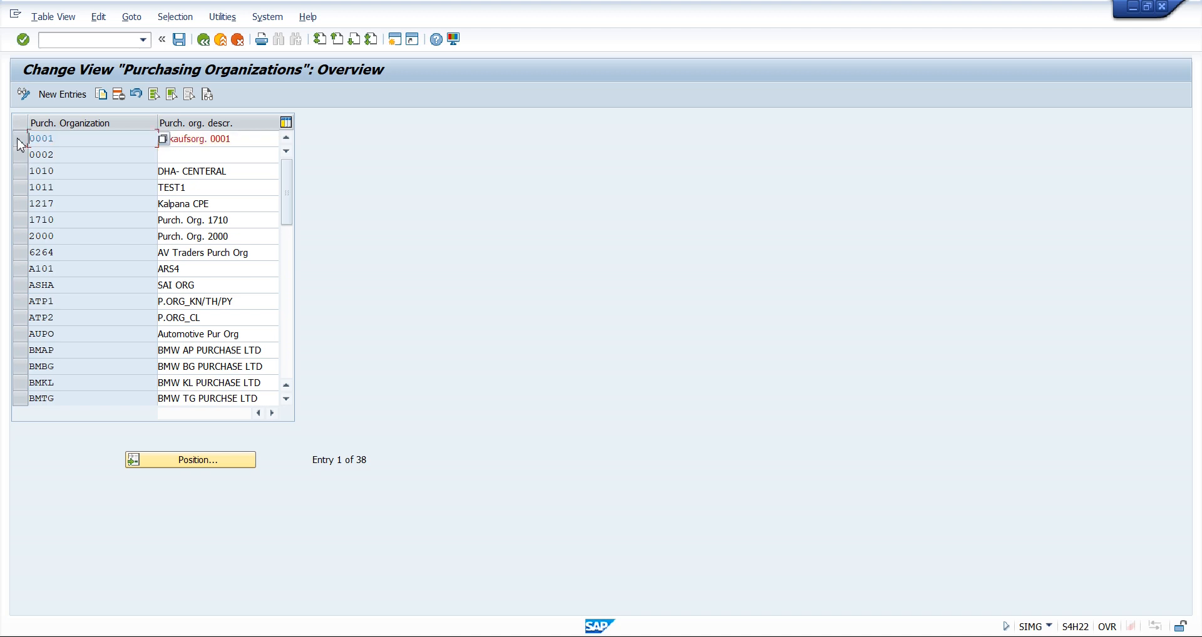
click(18, 139)
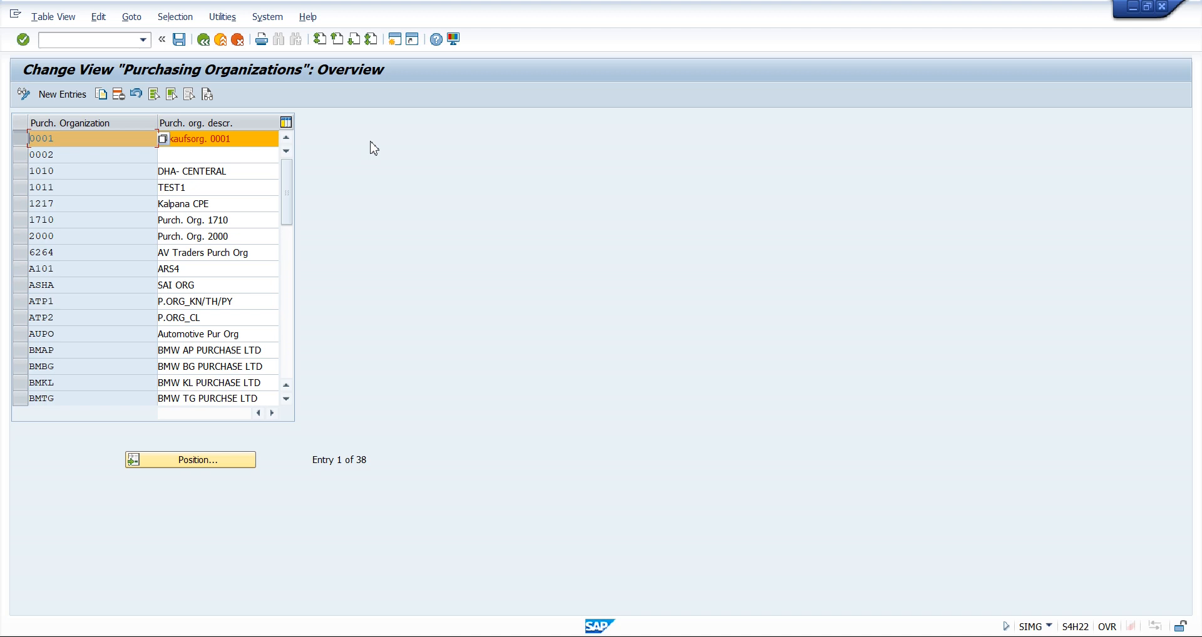
Start a copy of purchasing organization 0001 and examine its editable code and description fields
click(21, 144)
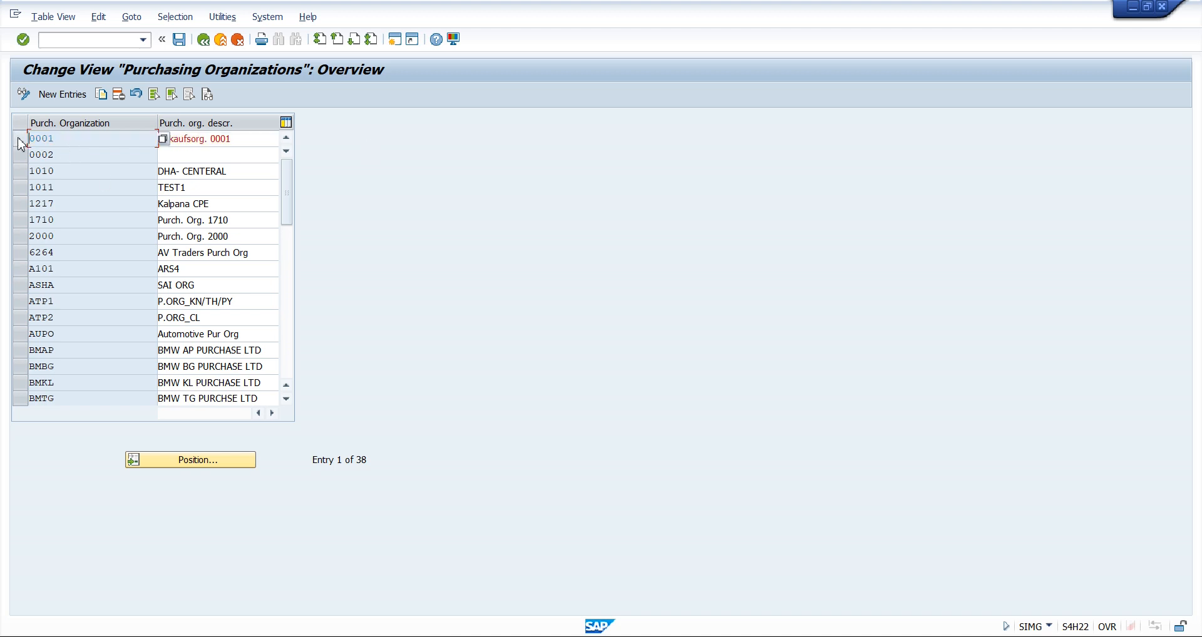
click(21, 144)
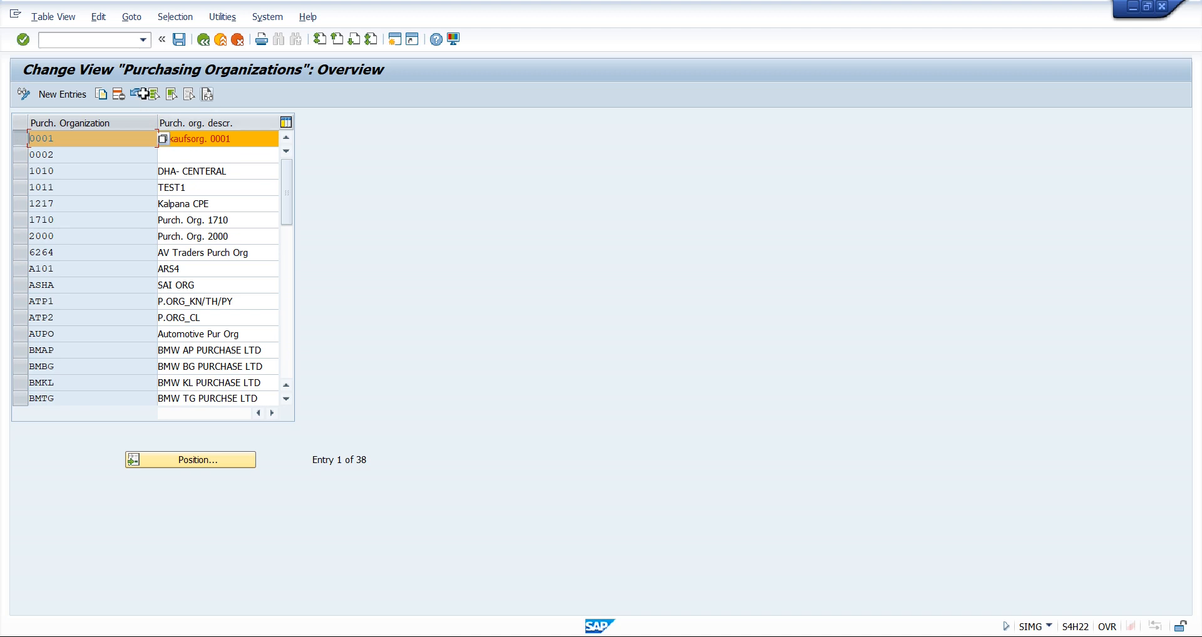
click(101, 98)
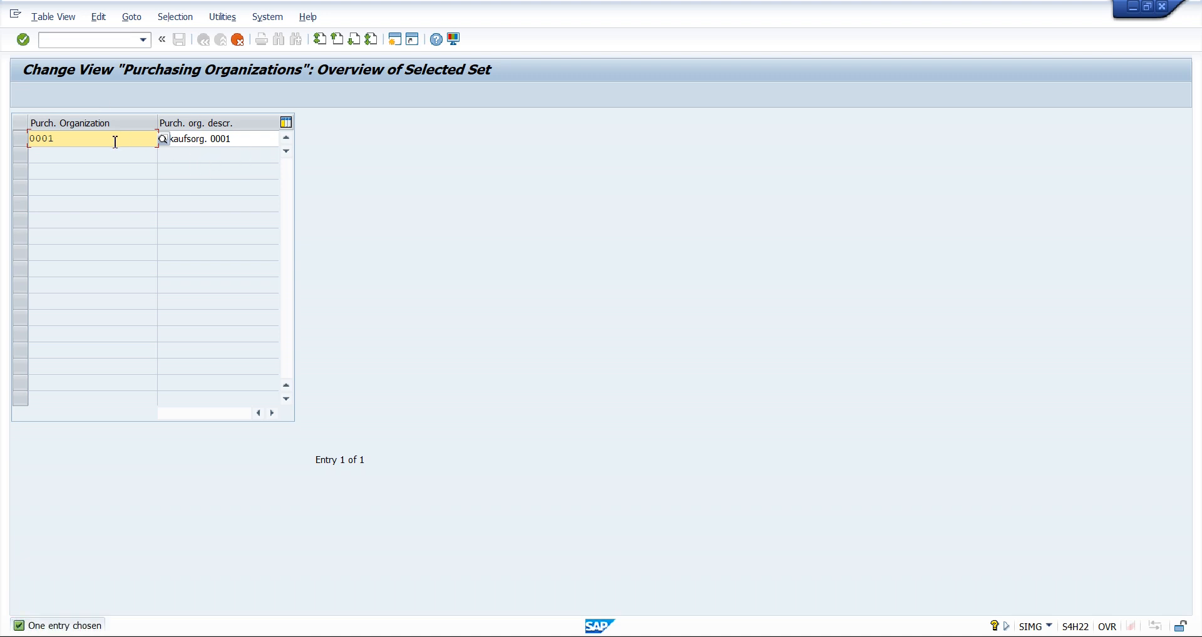
click(241, 139)
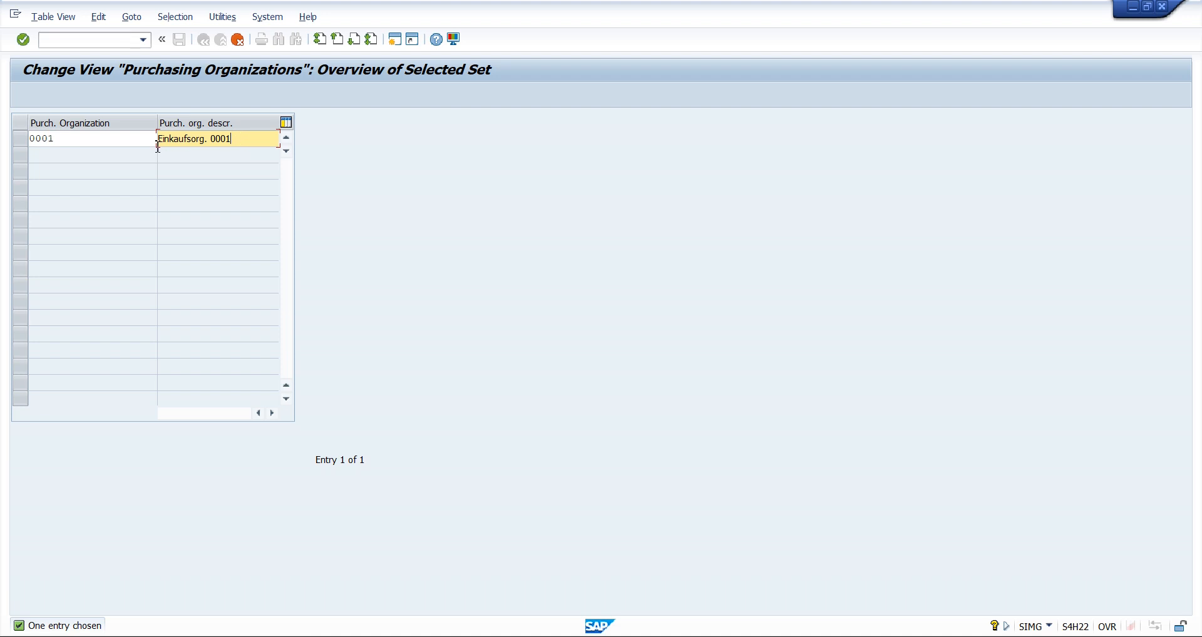
click(87, 139)
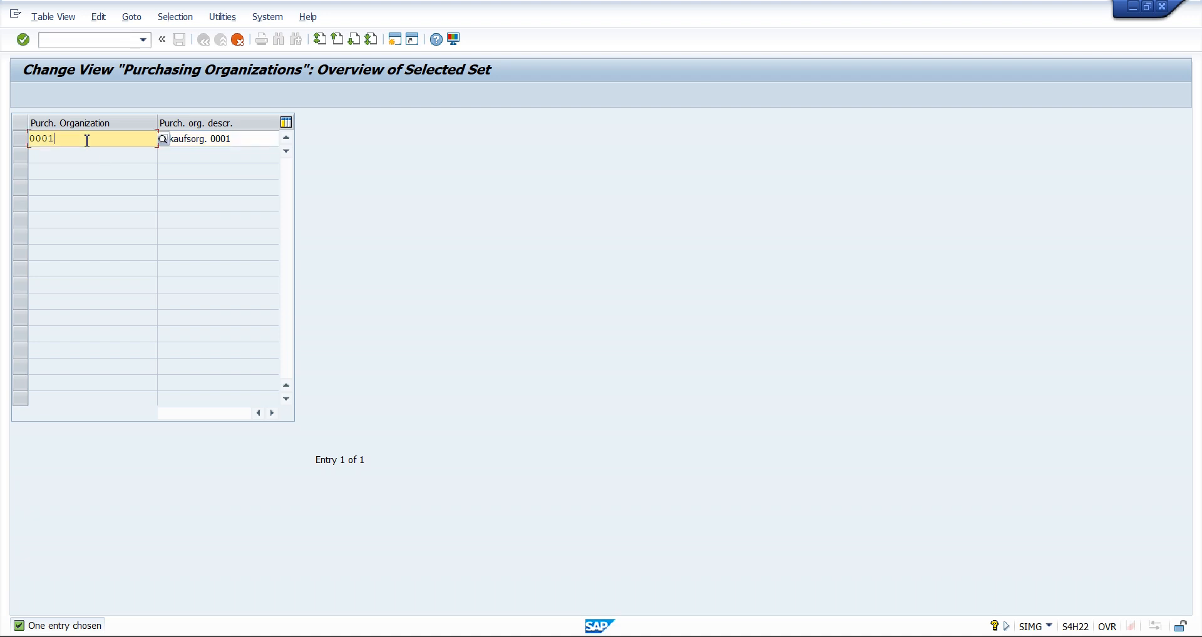
click(247, 139)
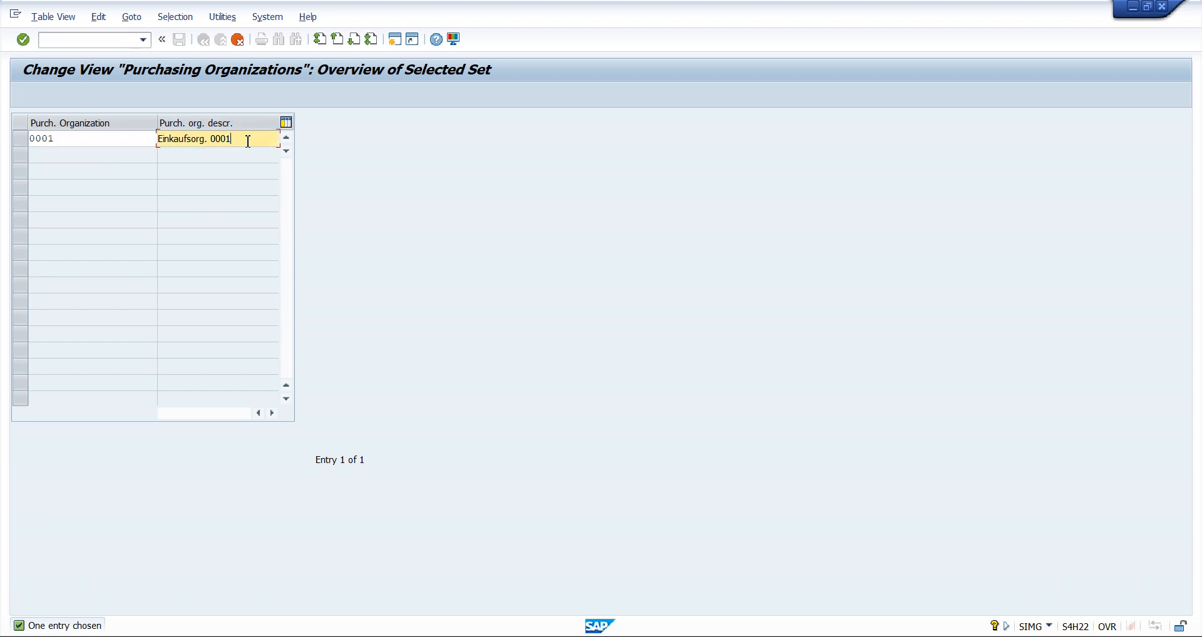
click(91, 139)
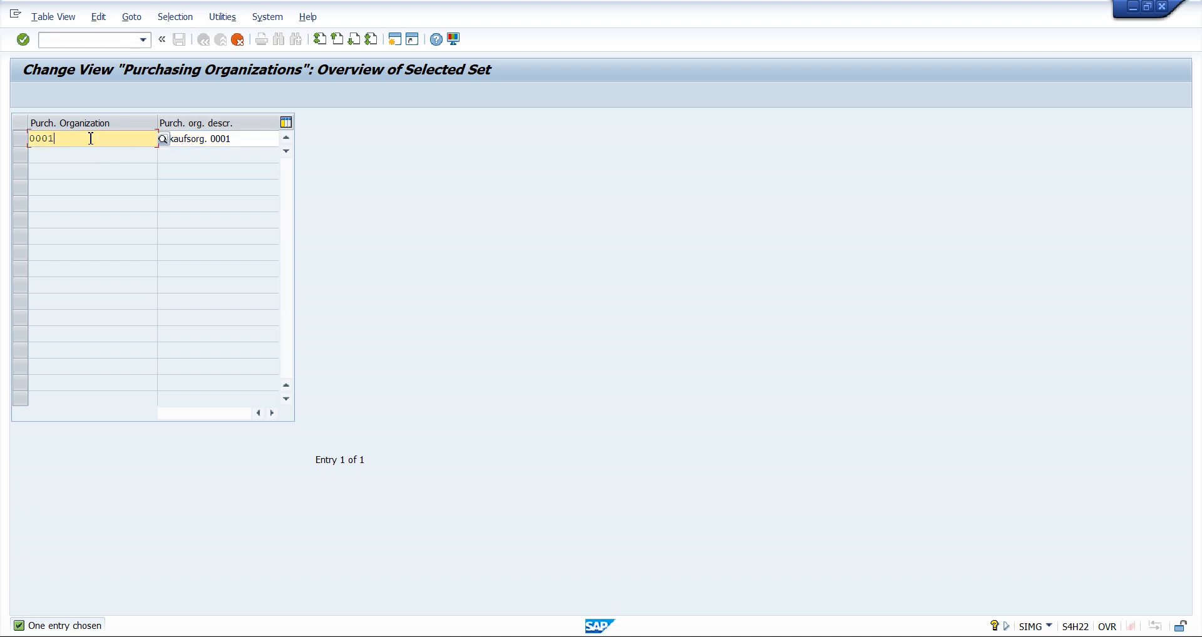
click(243, 138)
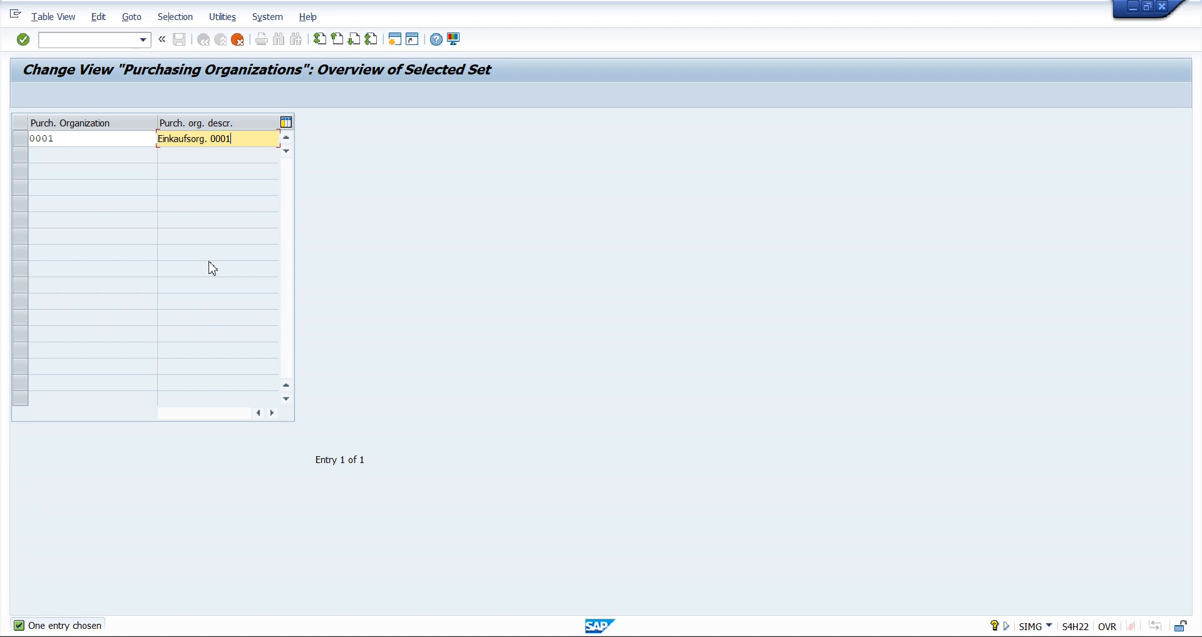
Set the copy's purchasing organization code to 0003 and its description to LMW P.ORG, and confirm the copy
click(67, 135)
key(BackSpace)
text(3)
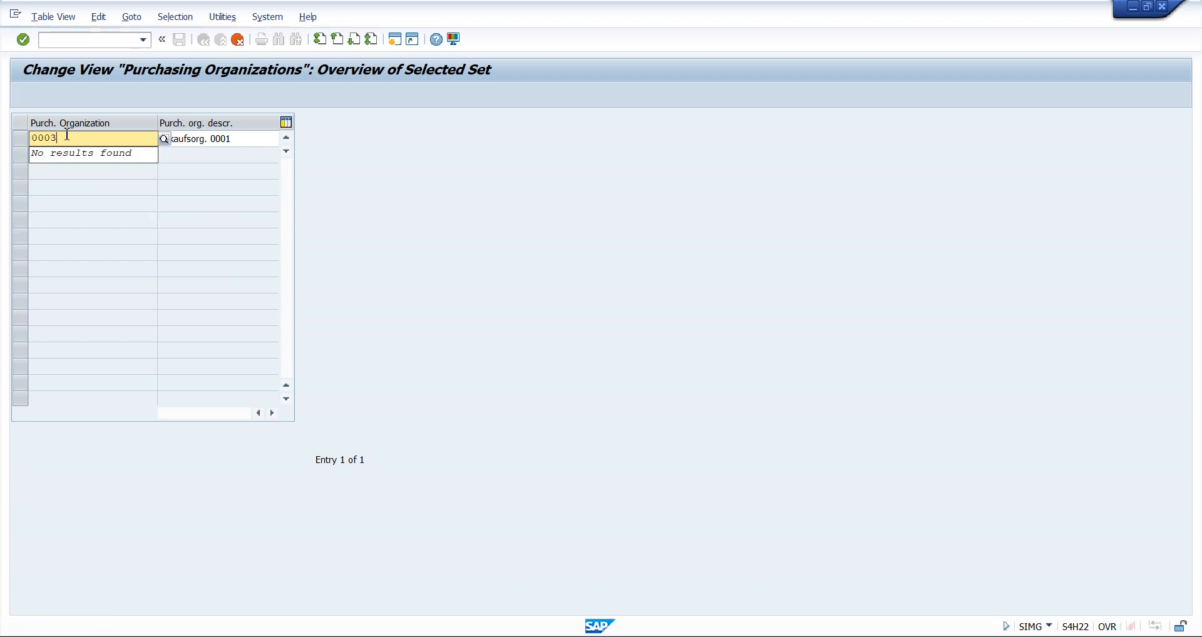
click(250, 139)
key(shift+Home)
key(BackSpace)
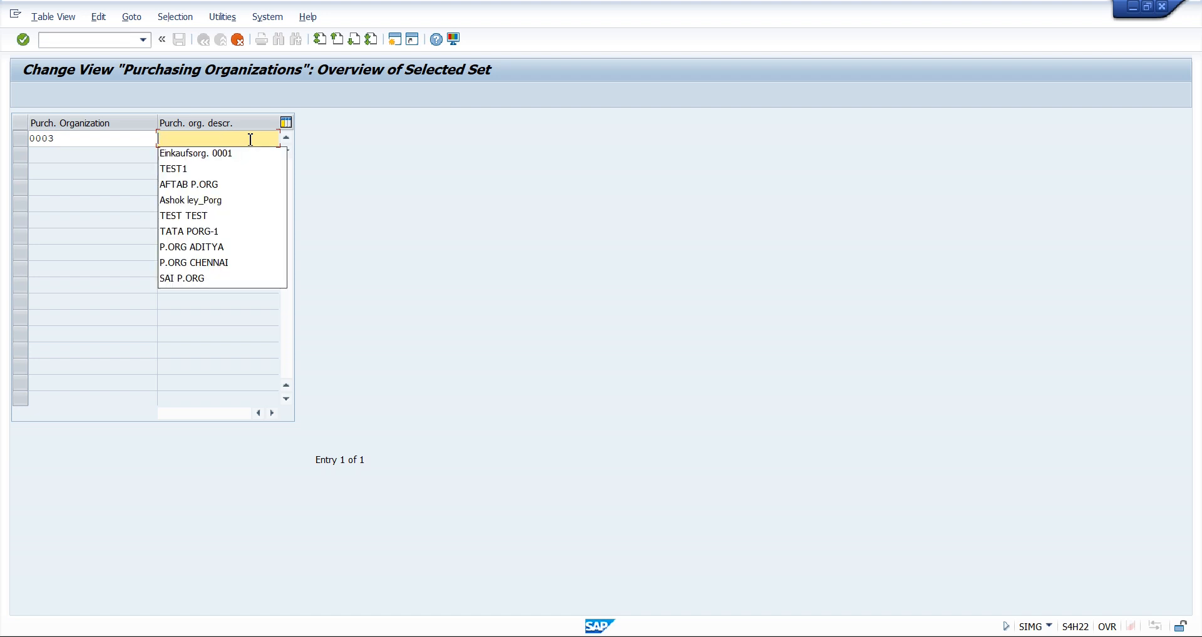
text(L)
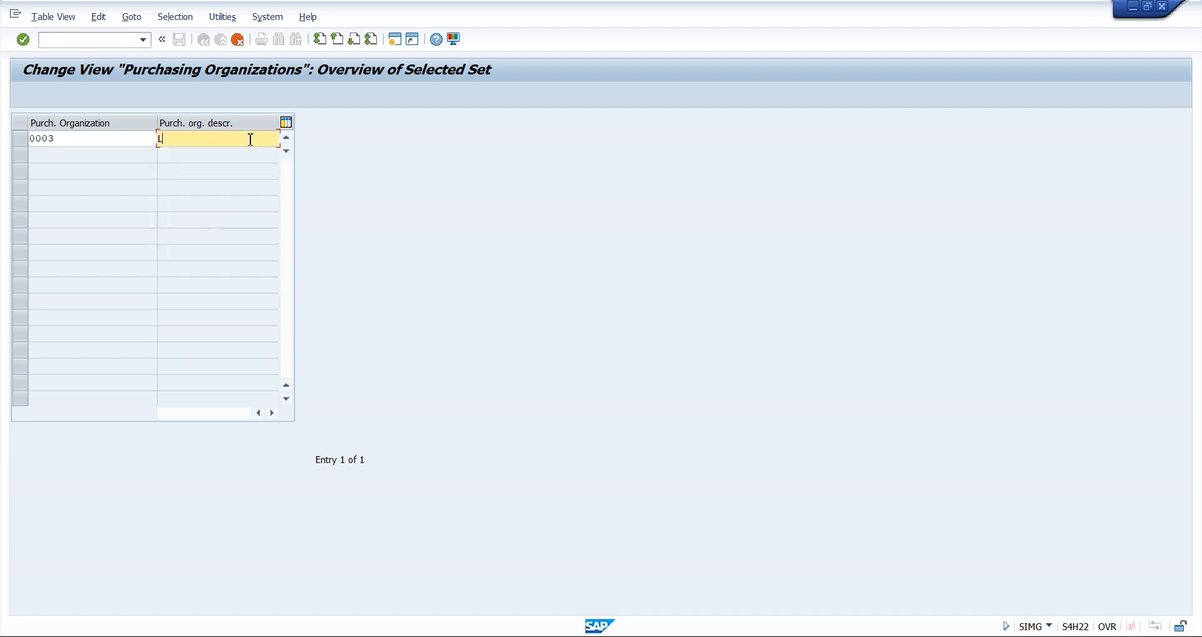
text(MW P.ORG)
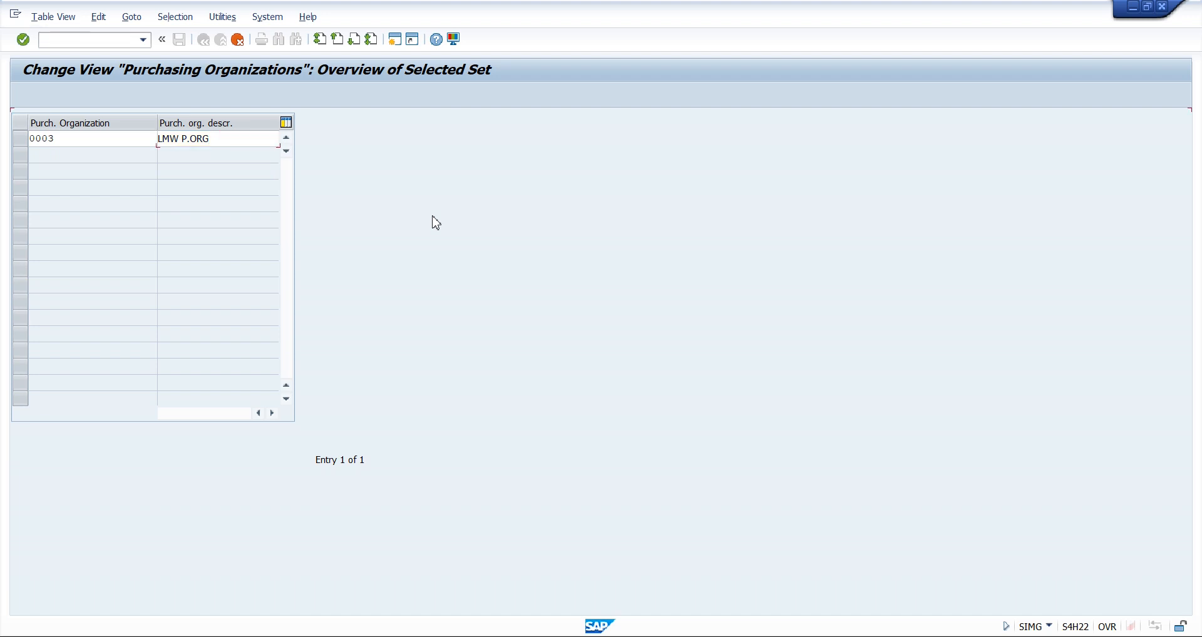
key(Return)
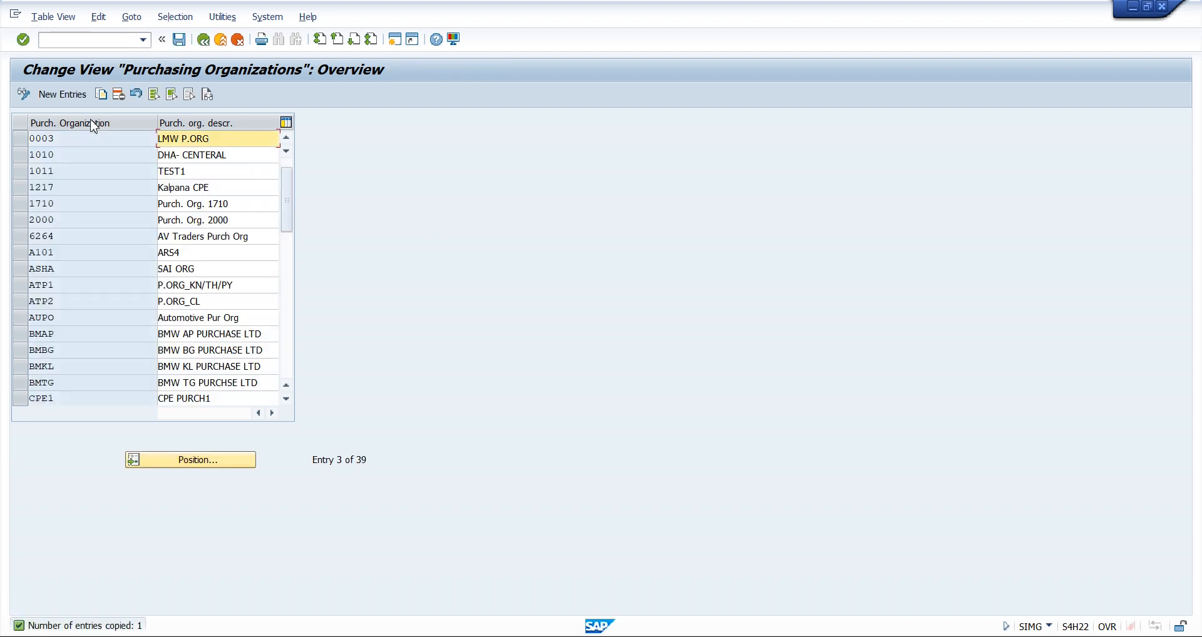
Save purchasing organization 0003 and start creating a new customizing request for the change
click(20, 138)
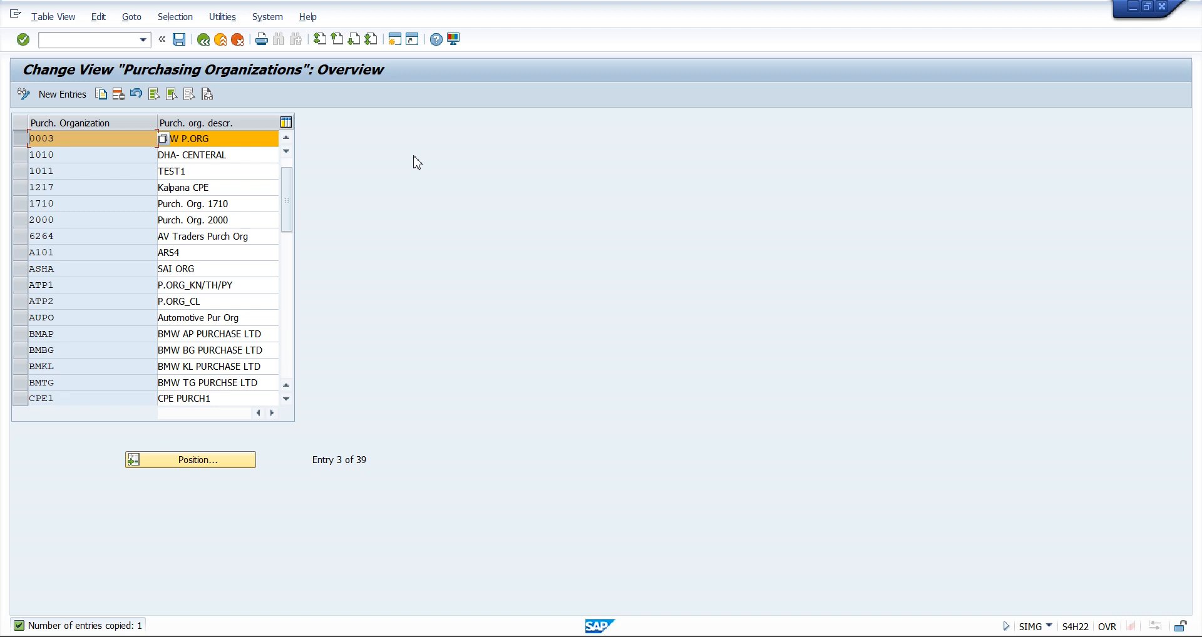
click(180, 42)
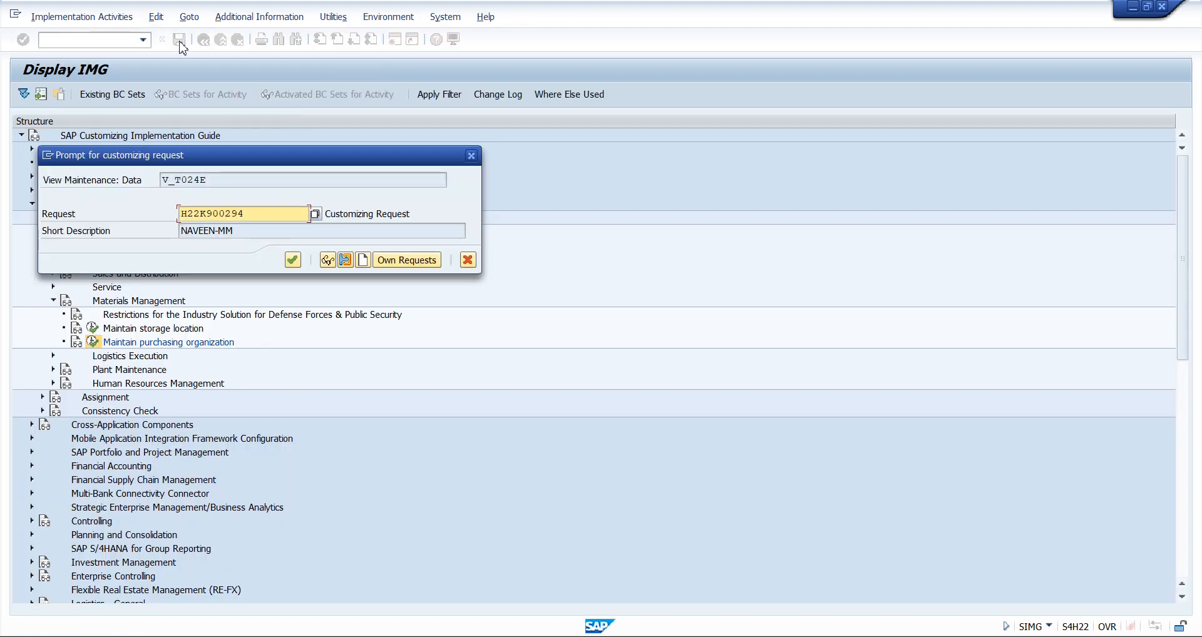
drag(249, 161, 564, 169)
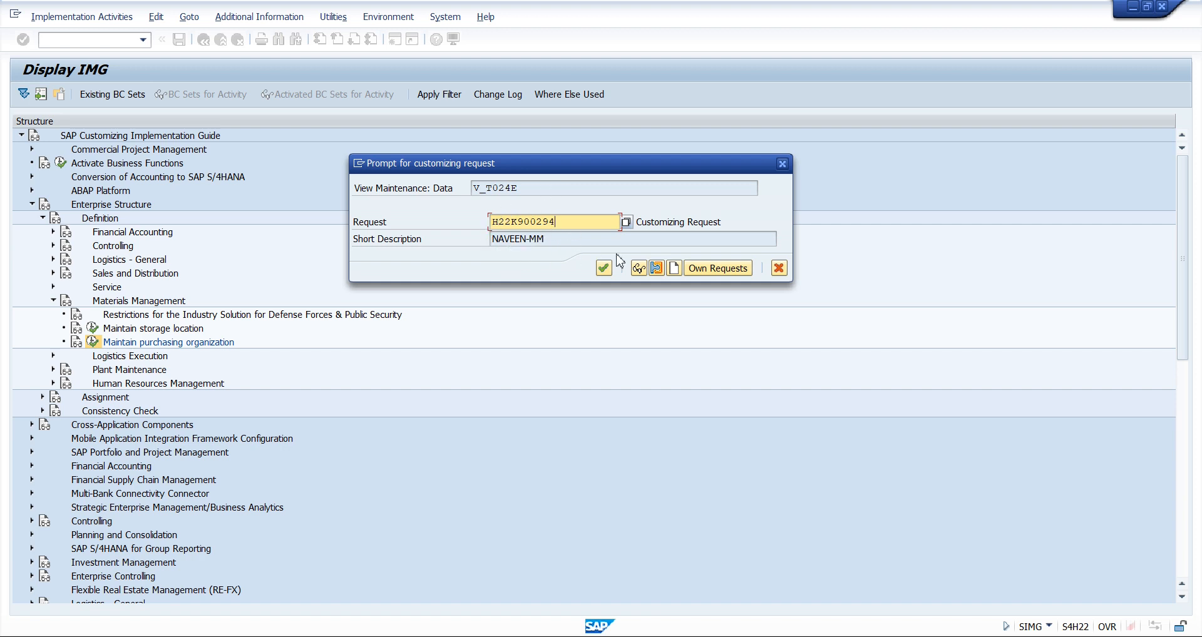
click(674, 269)
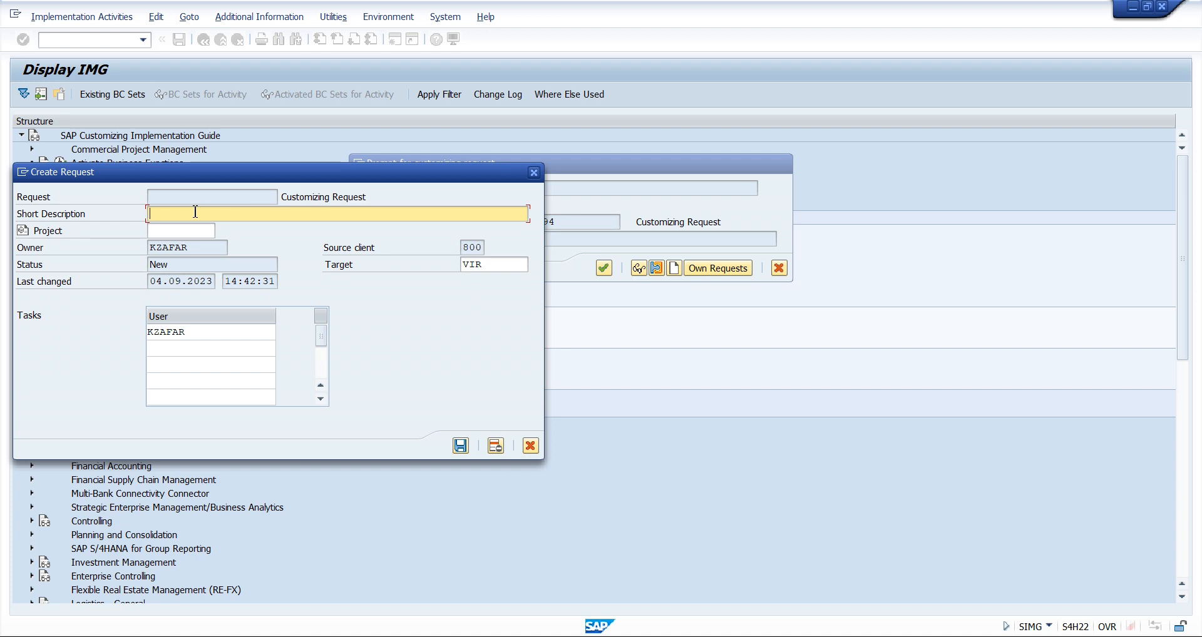
Describe the new customizing request as Enterprise structure-LMW, save it, and record the purchasing organization change in it
text(Enterprise strcu)
text(t)
key(BackSpace)
key(BackSpace)
key(BackSpace)
text(ucture-LMW)
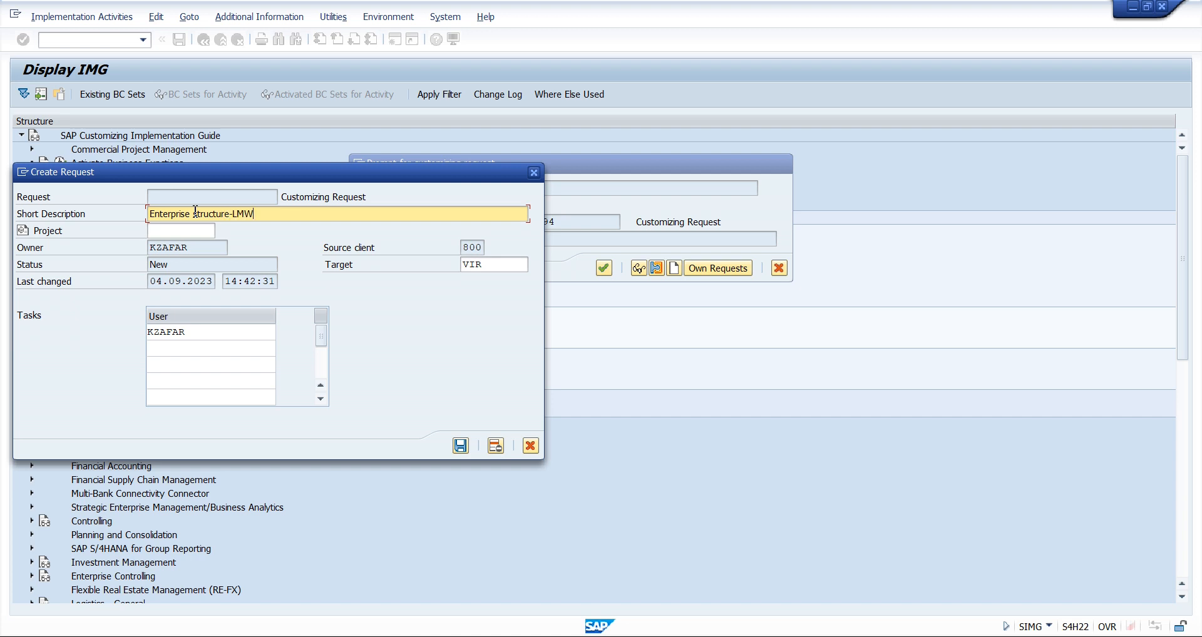
click(460, 445)
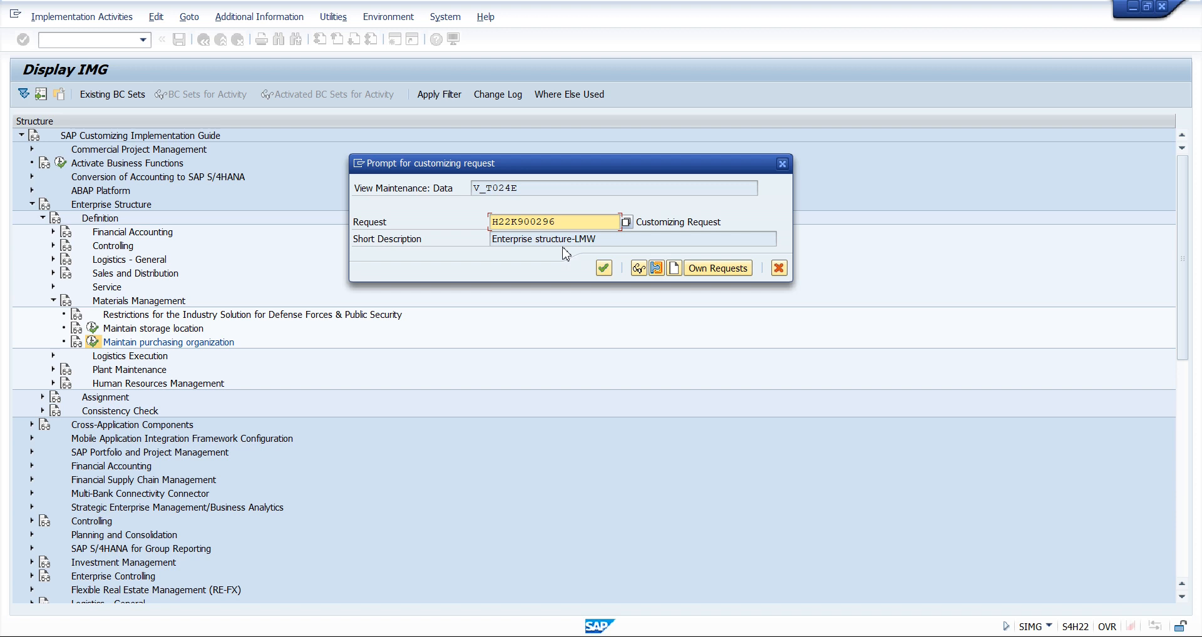
click(604, 268)
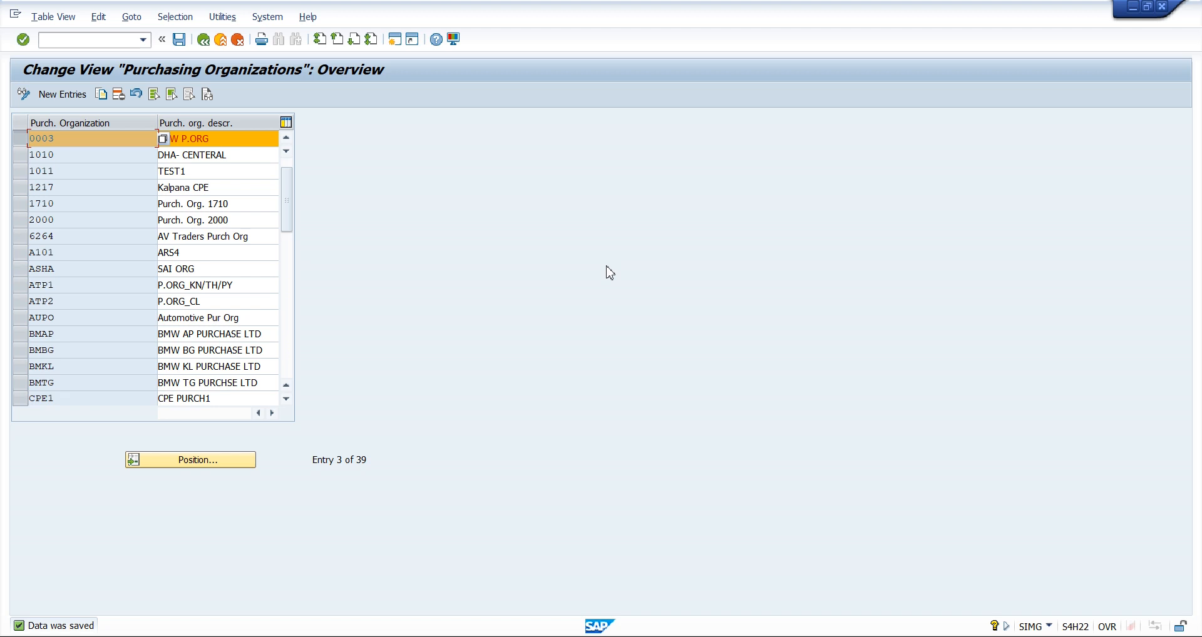
Return to the IMG and open the Define Plant activity under Logistics - General
click(203, 39)
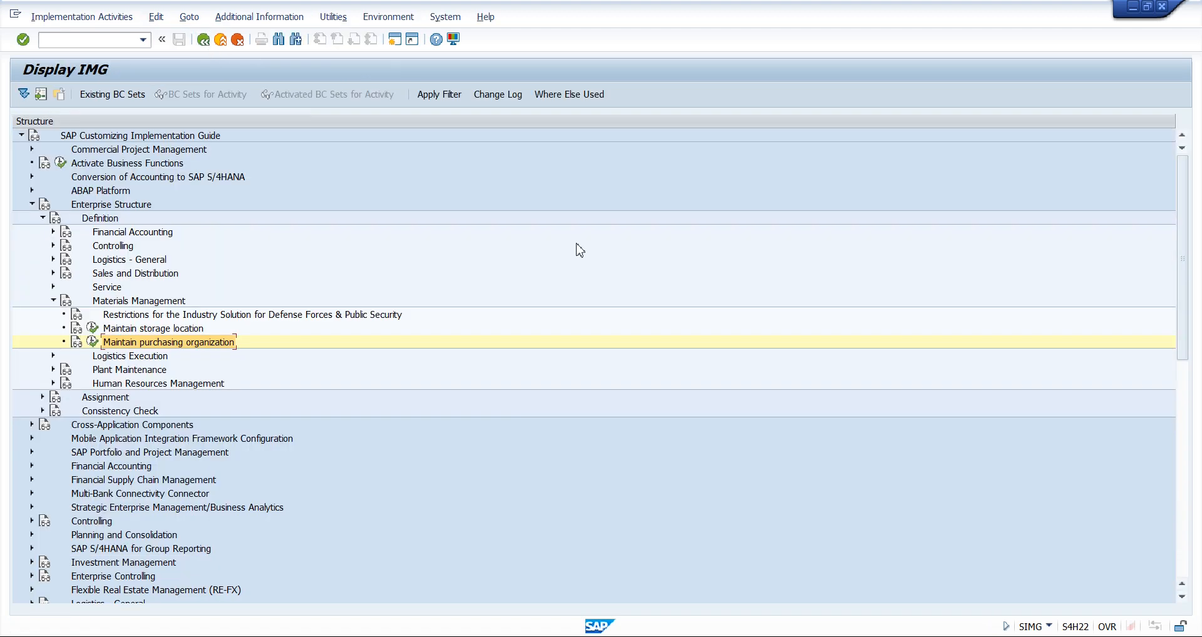
click(54, 259)
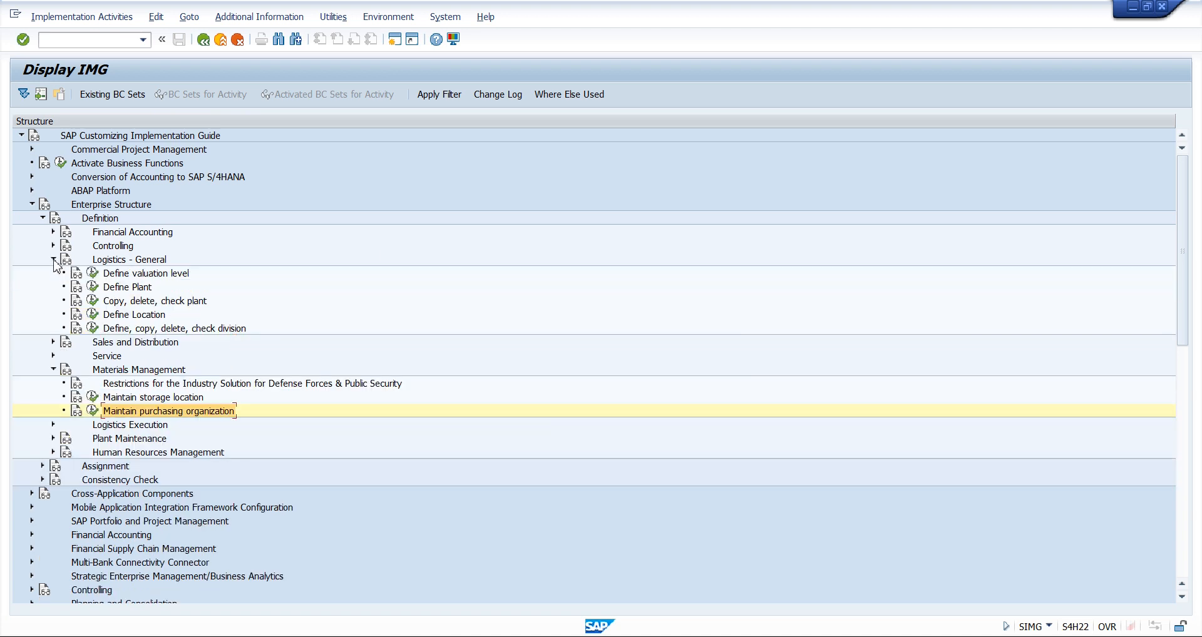
click(140, 288)
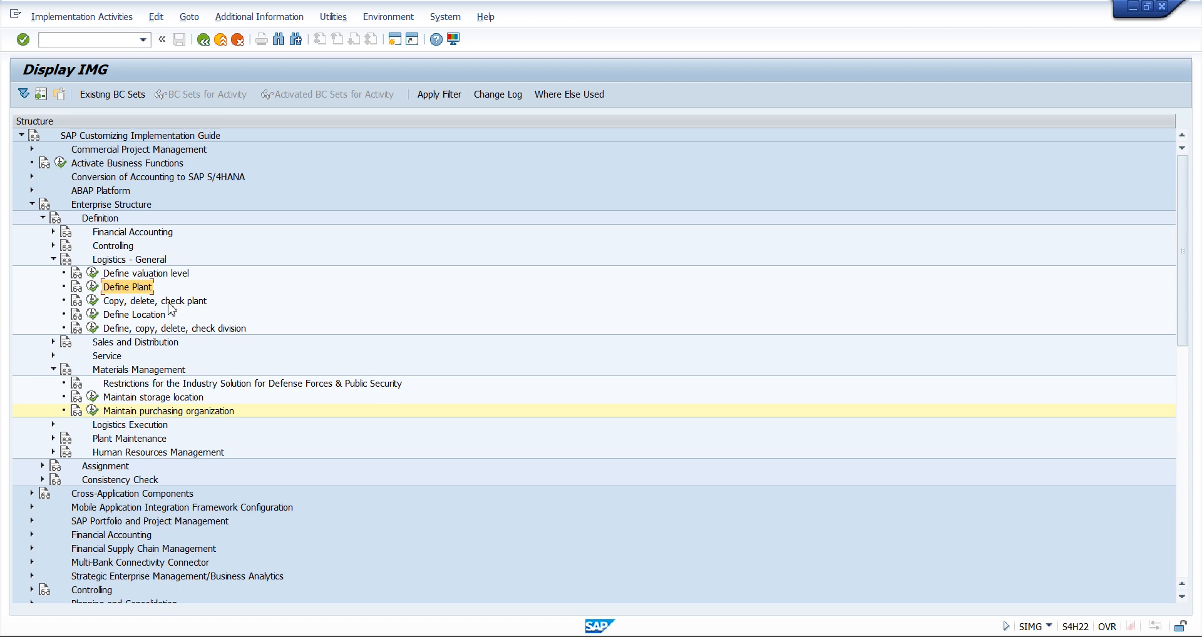
click(94, 287)
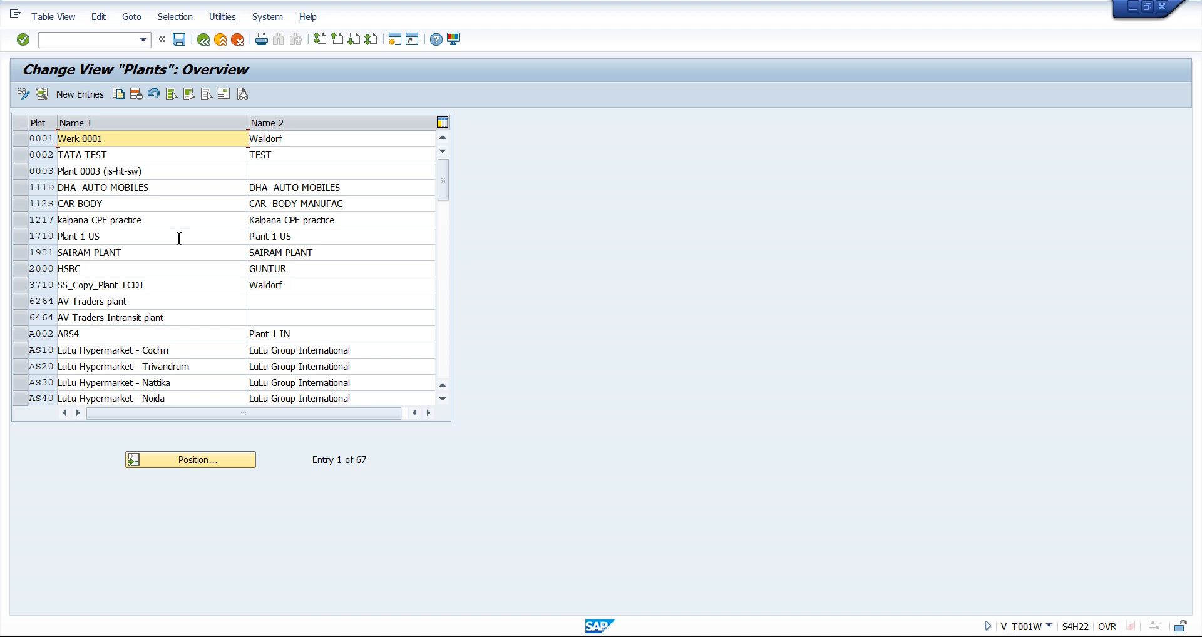
Examine the plant codes and names from 0001 to 0003 in the overview, and select plant 0001
click(48, 158)
click(47, 181)
click(48, 171)
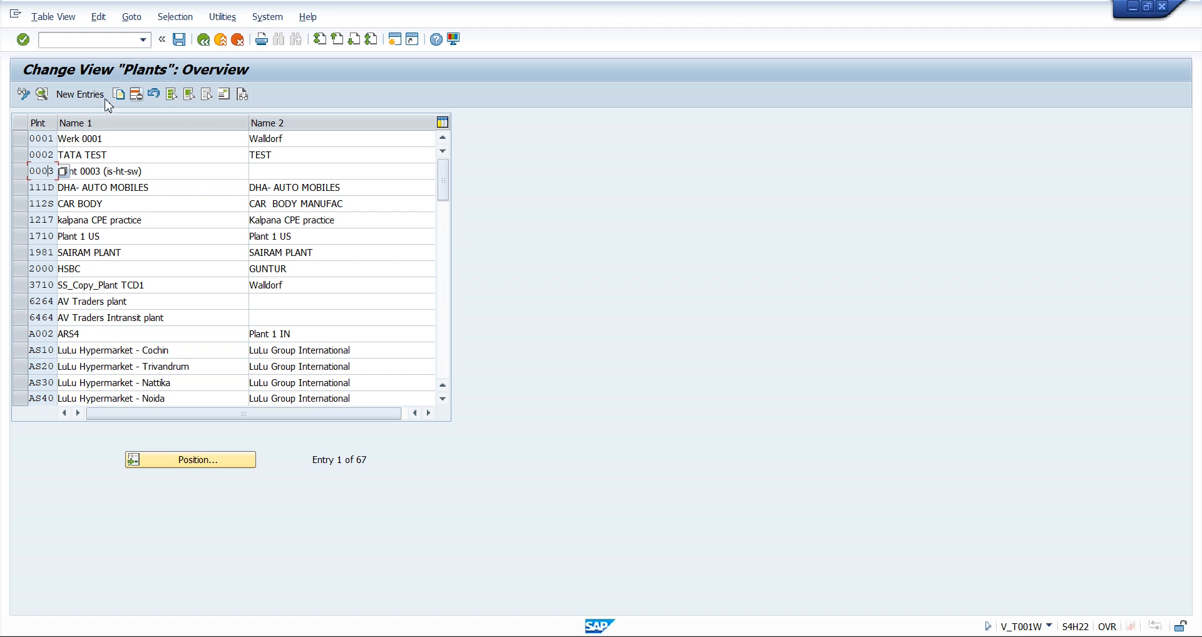
click(181, 171)
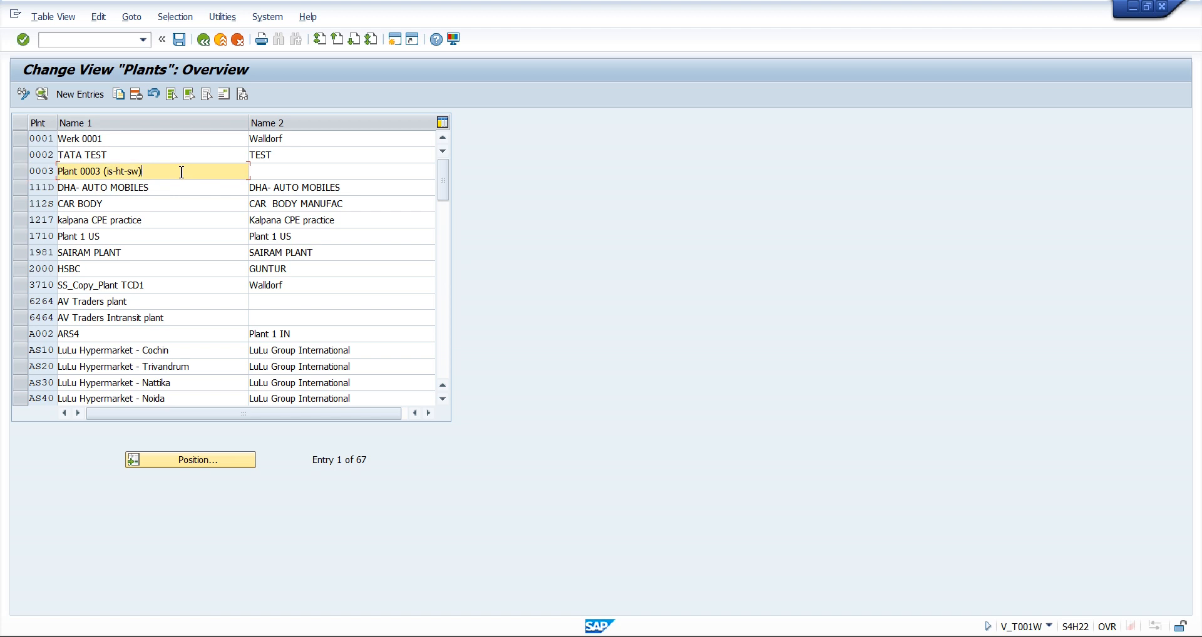
click(112, 139)
click(19, 143)
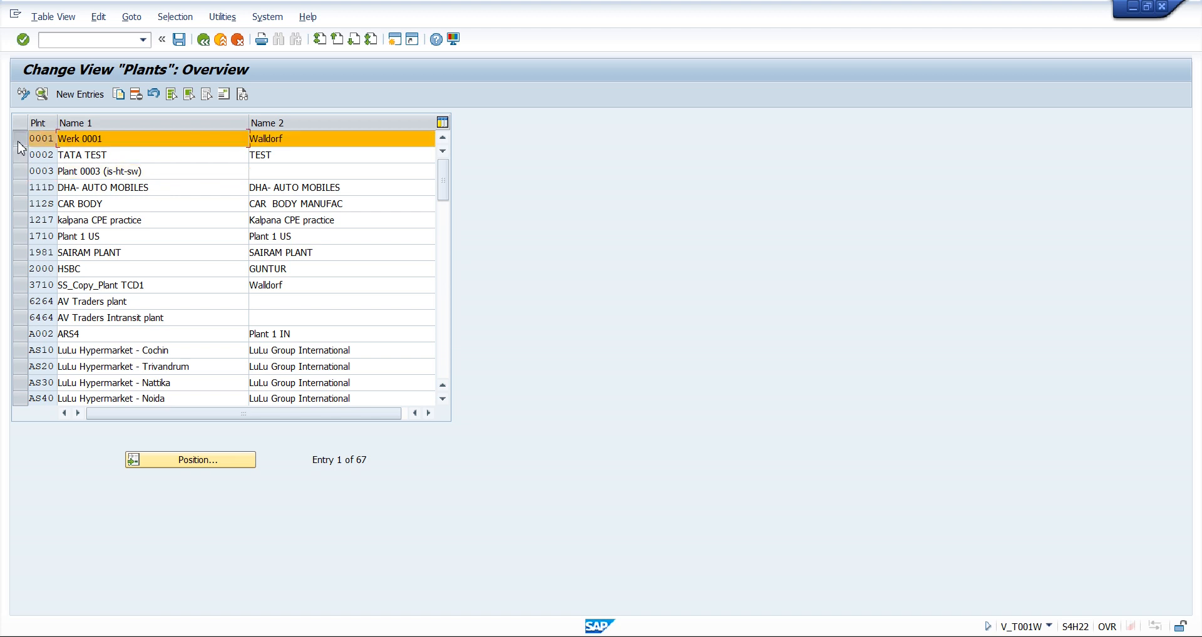
click(63, 139)
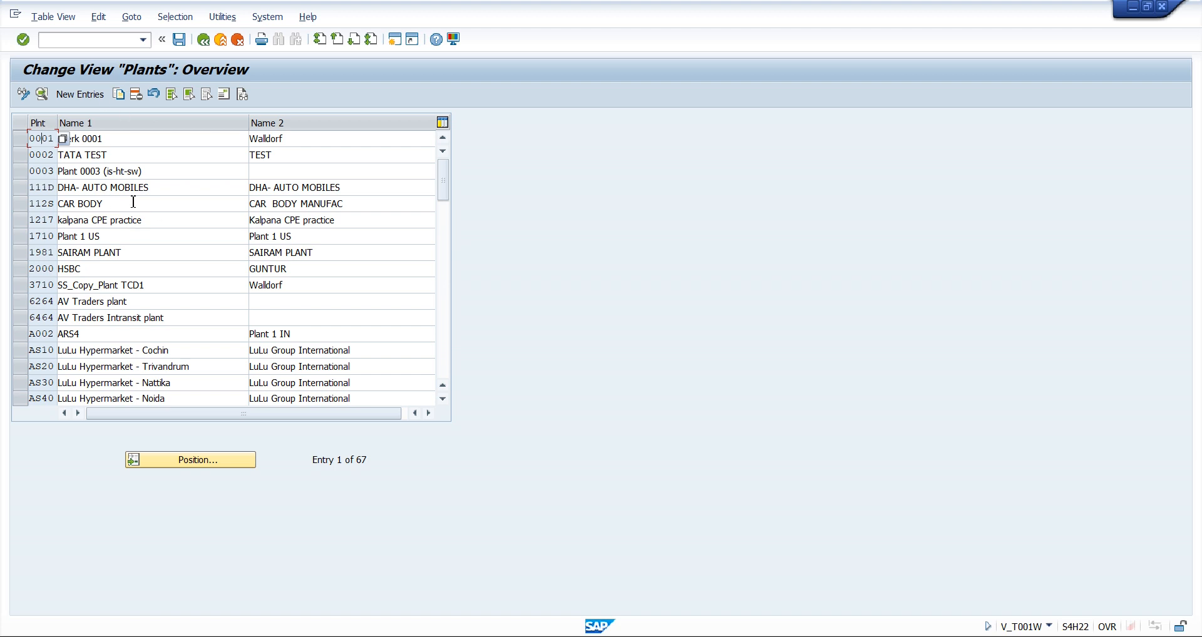
click(19, 138)
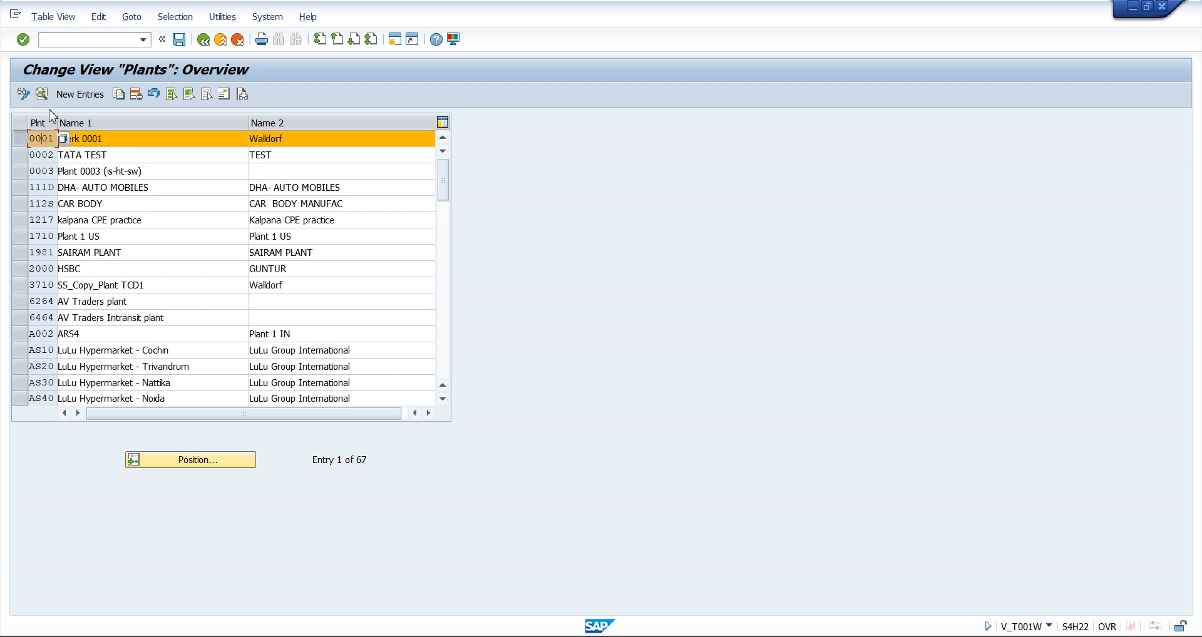
Copy plant 0001 as new plant 0004 and set its first name to LMW PLANT 1
click(123, 97)
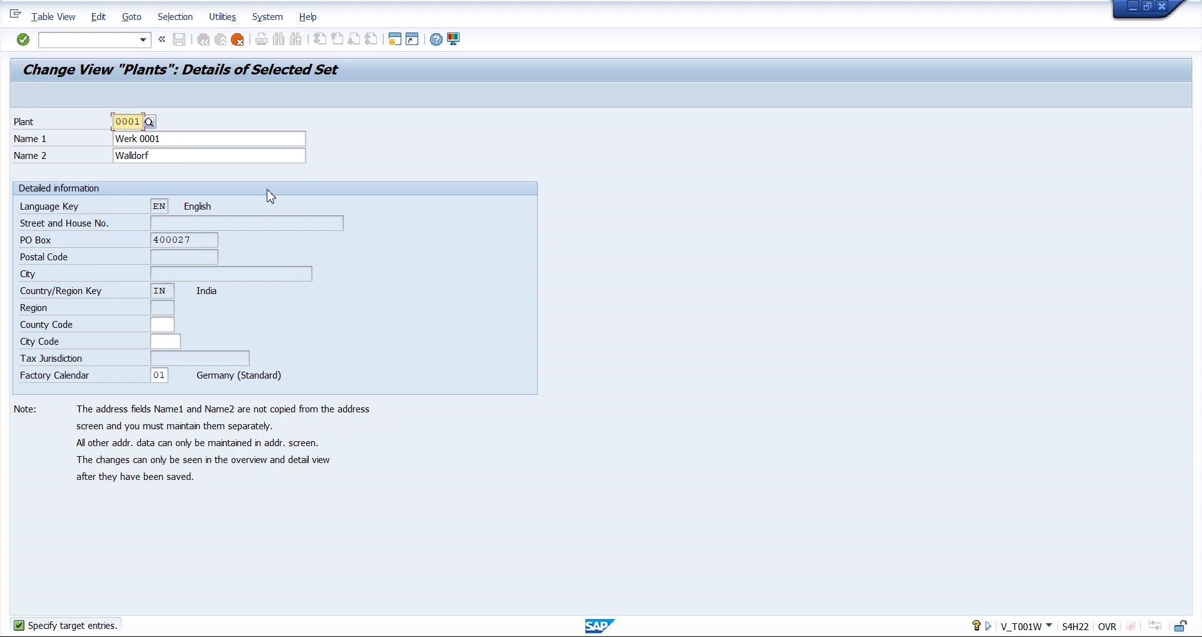
text(00)
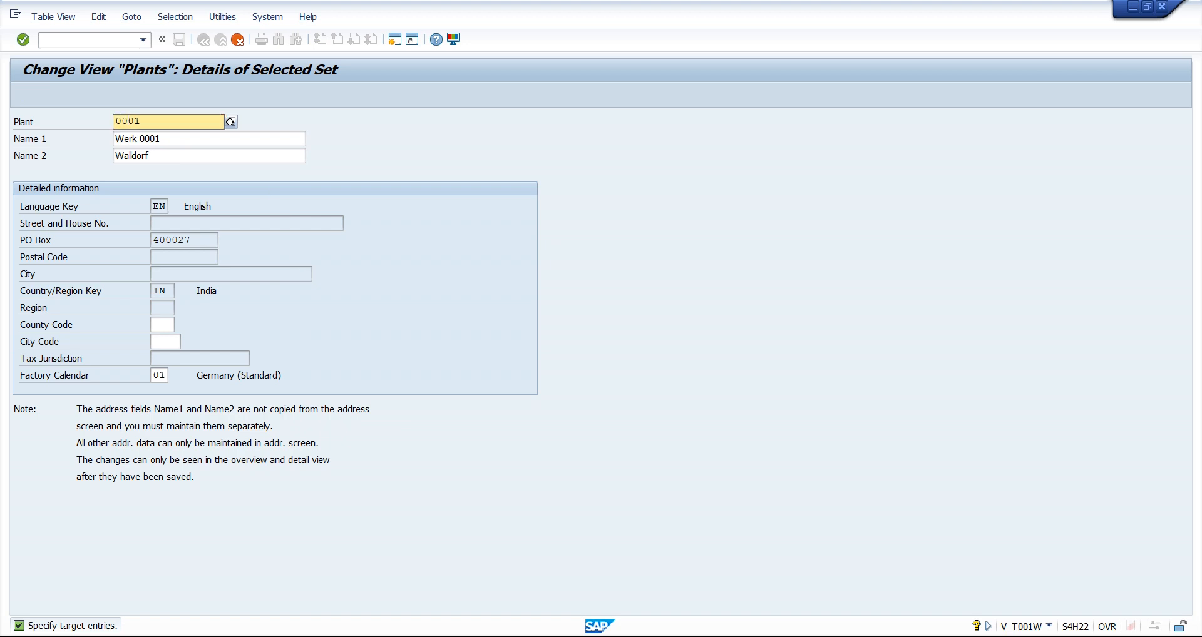
text(4)
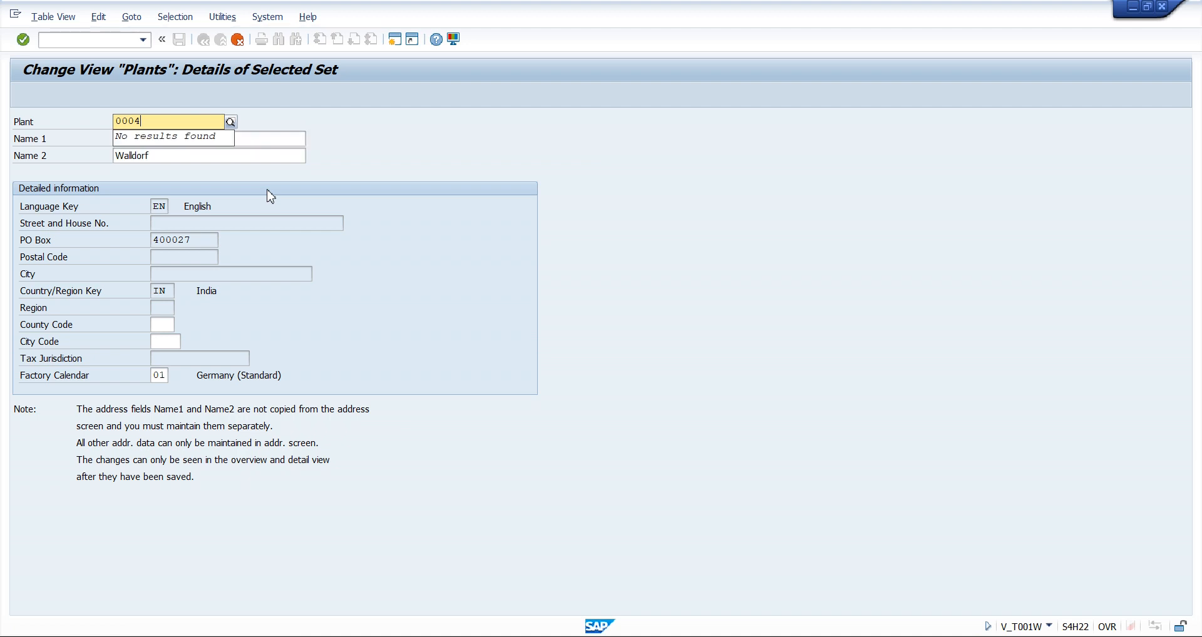
key(Tab)
key(ctrl+a)
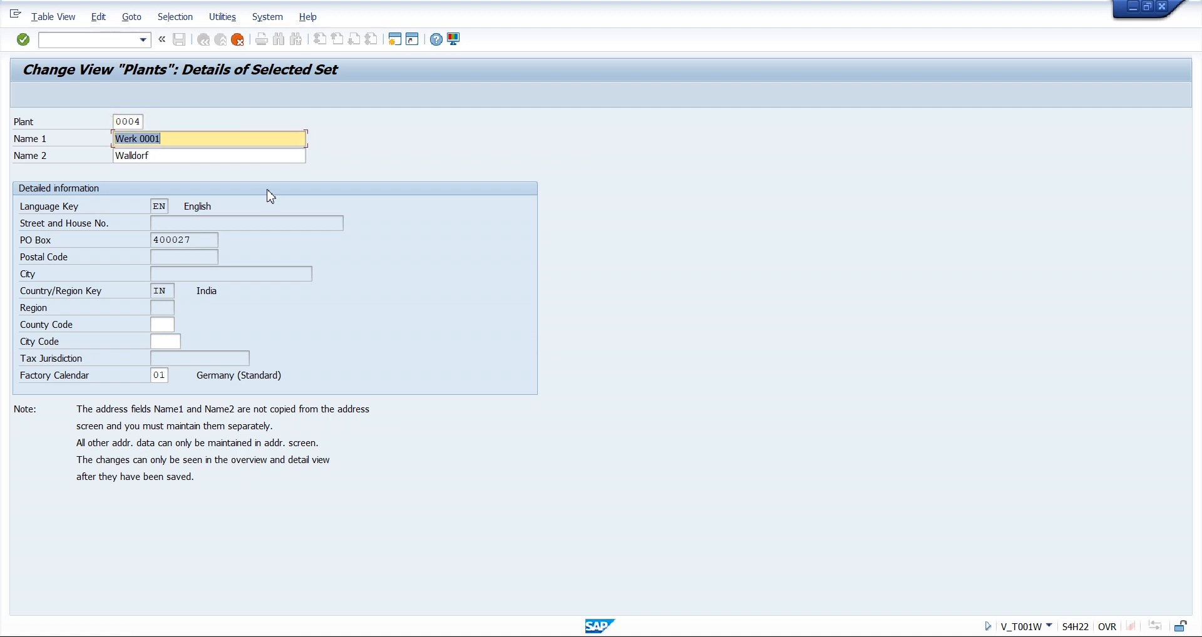
text(LMW PLANT 1)
Clear the second name copied from plant 0001 and proceed to the address of plant 0004
click(181, 161)
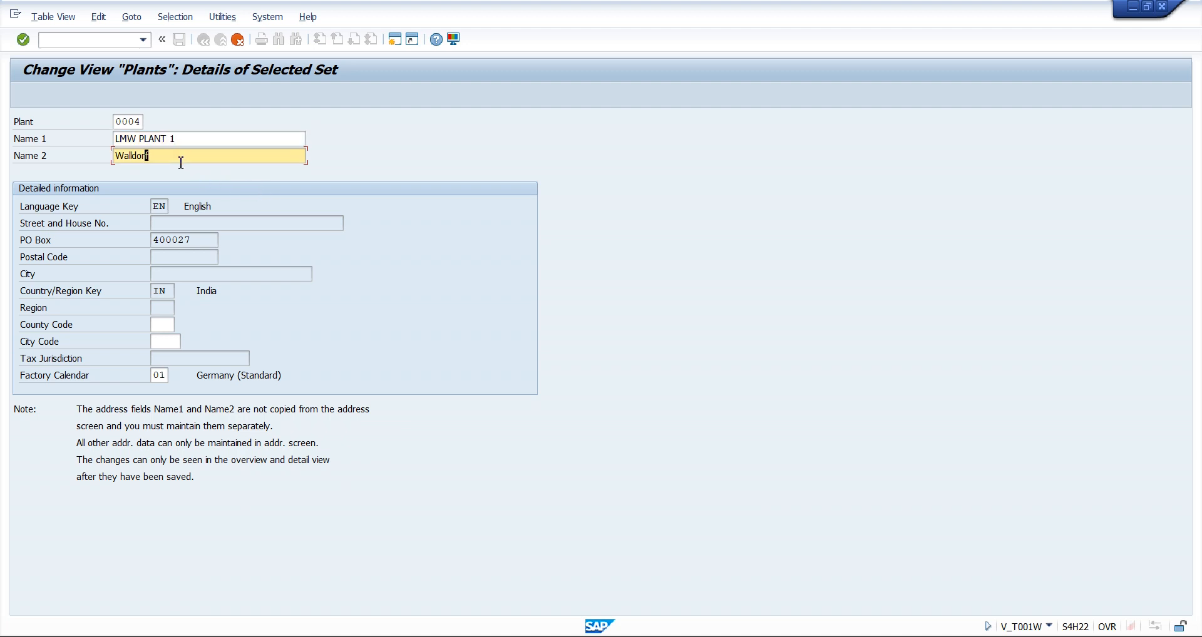
double_click(181, 163)
key(BackSpace)
key(Escape)
key(Return)
Set the name in plant 0004's address to LMW PLANT 1 and the first search term to LMW P1
drag(373, 120, 593, 64)
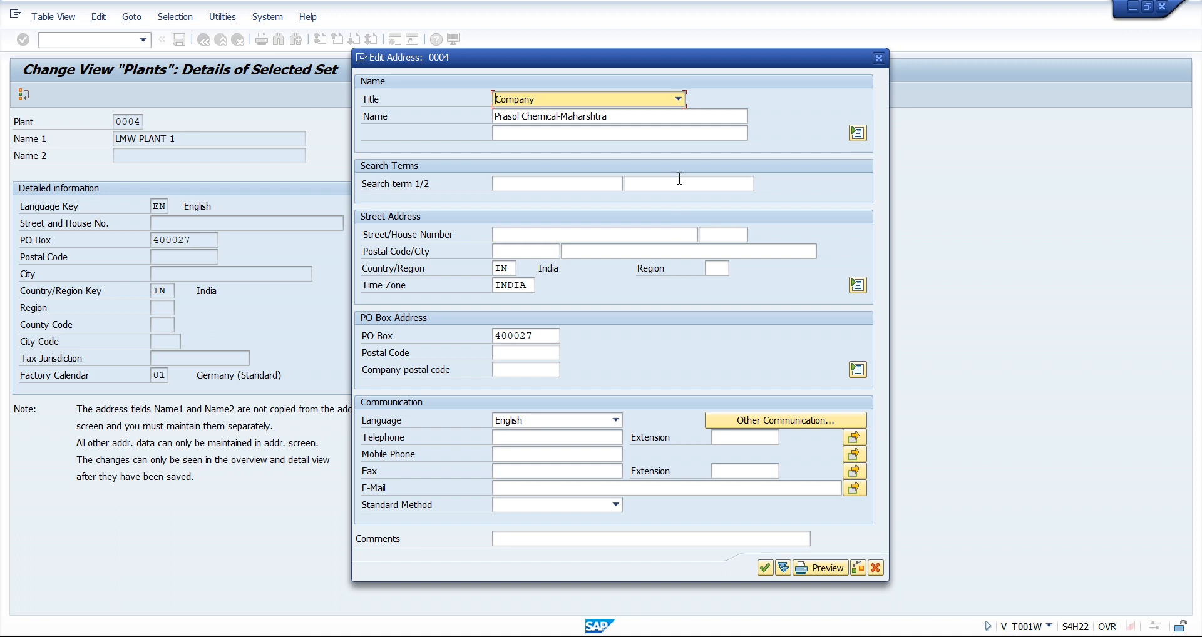
click(615, 115)
key(ctrl+a)
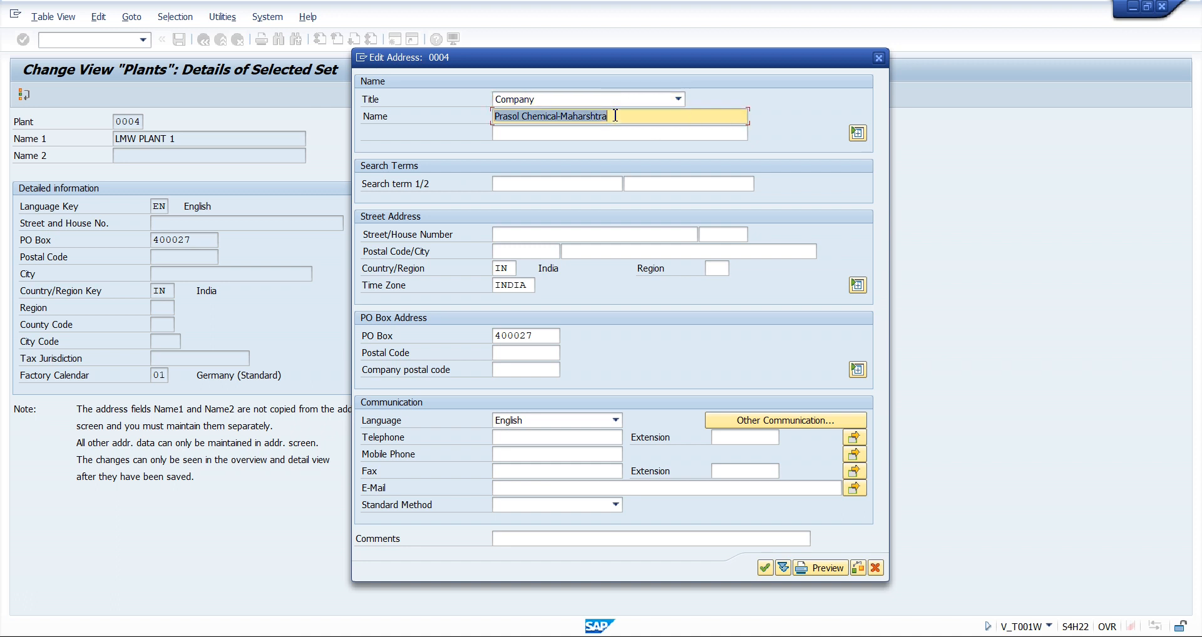
key(BackSpace)
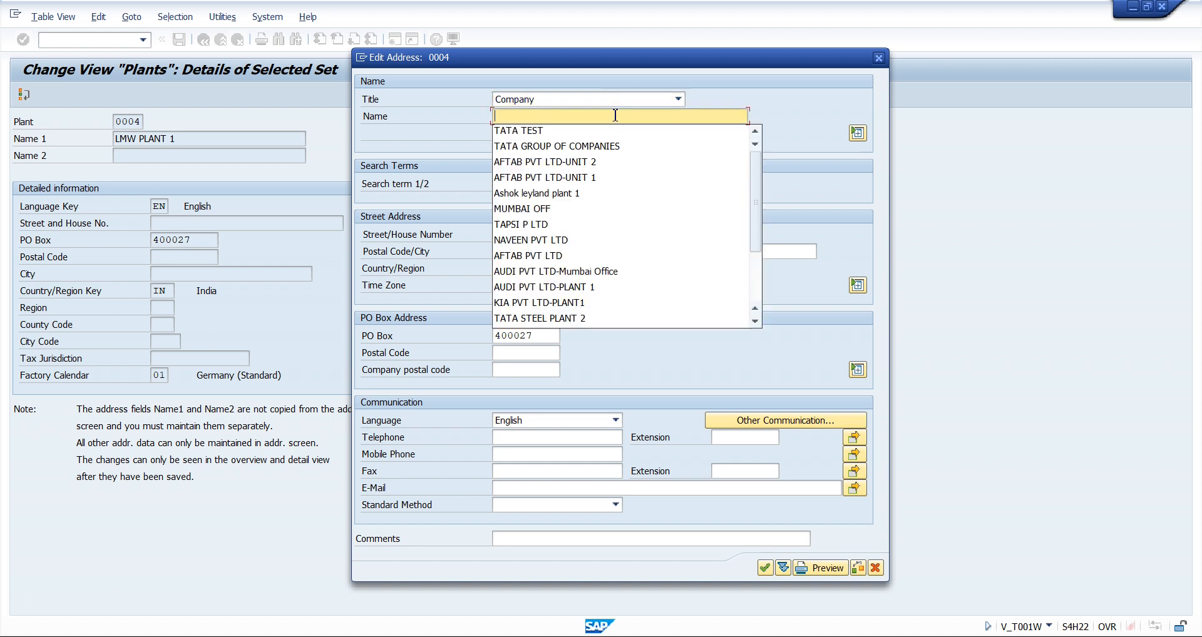
text(LMW PLANT 1)
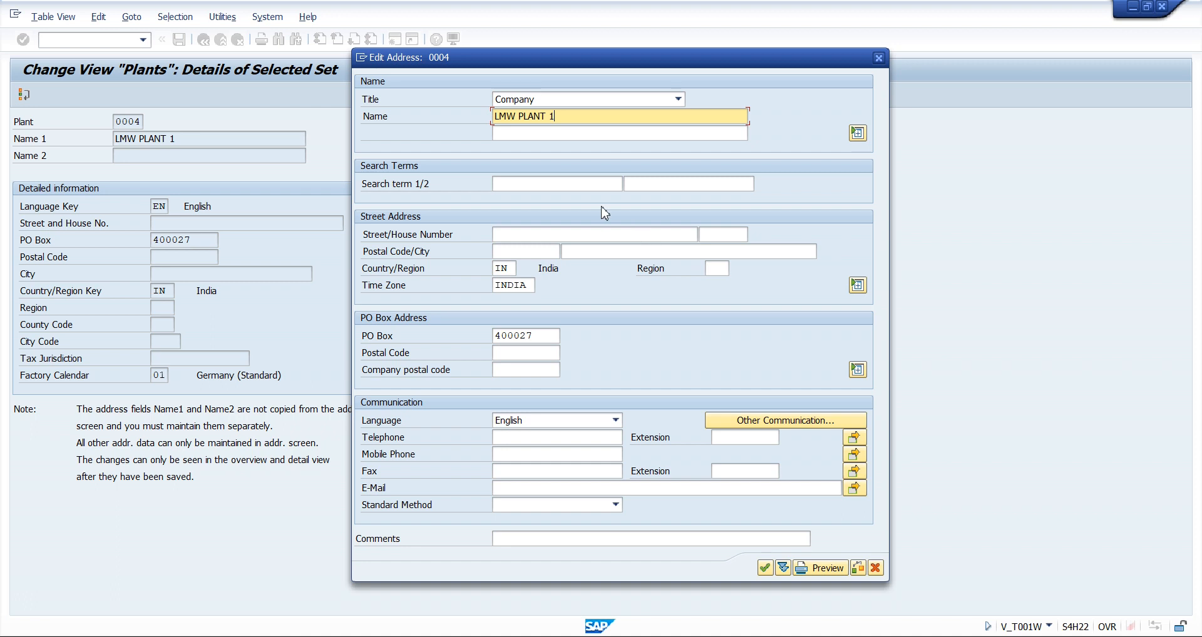
click(543, 181)
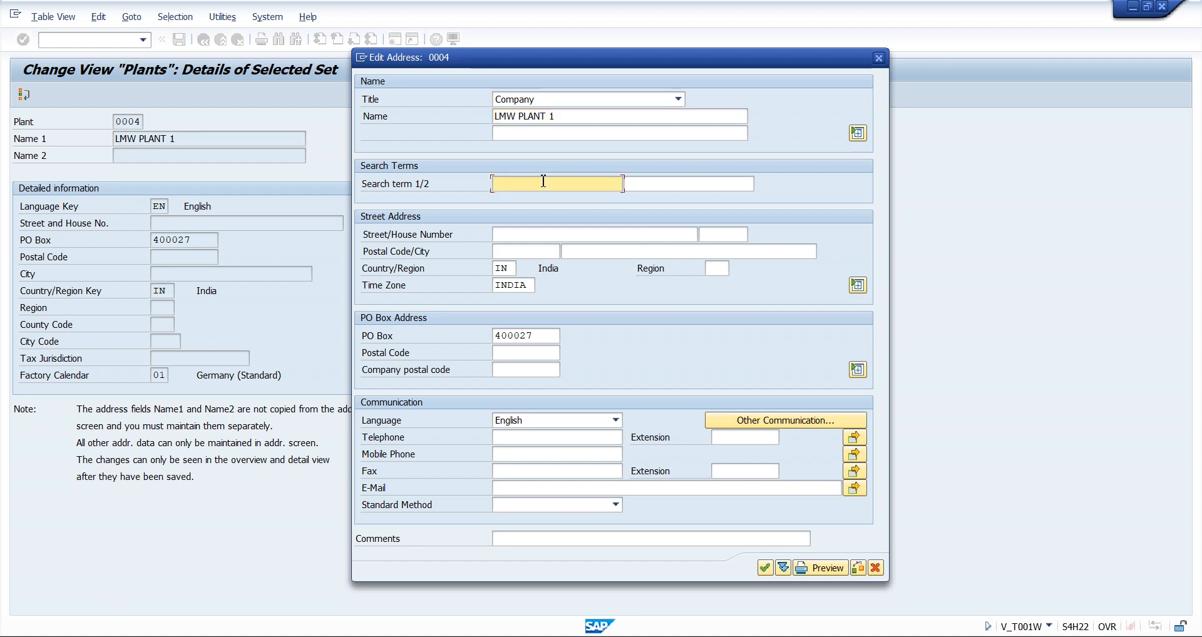
text(LMW)
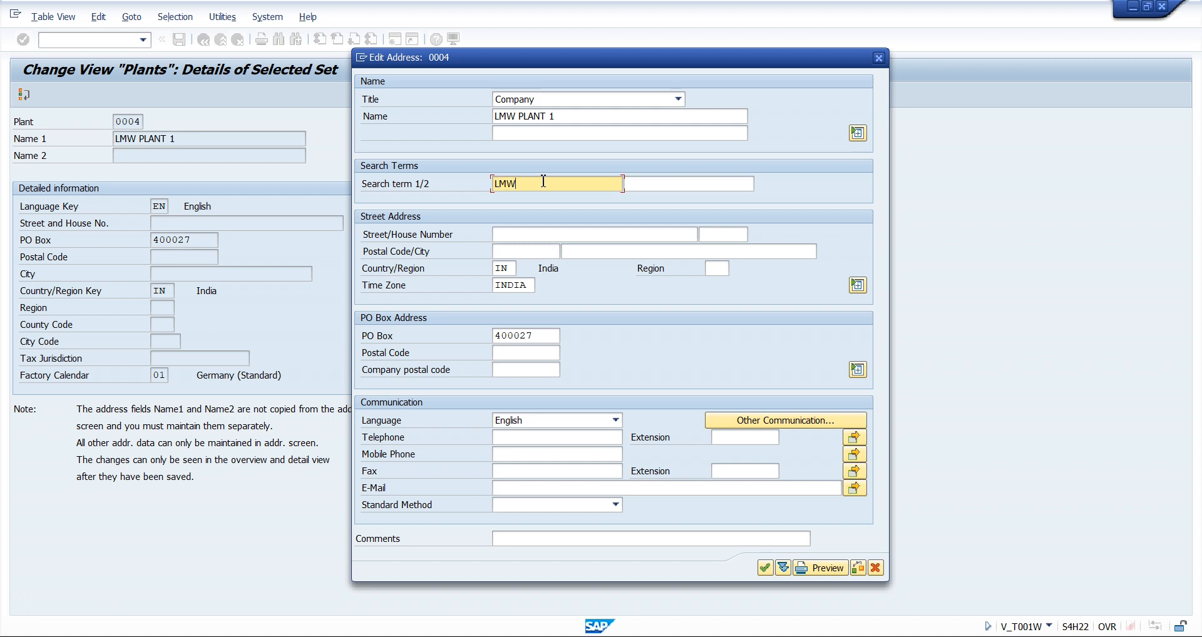
text( P1)
Fill in the house number, street, postal code and city in plant 0004's street address
click(723, 234)
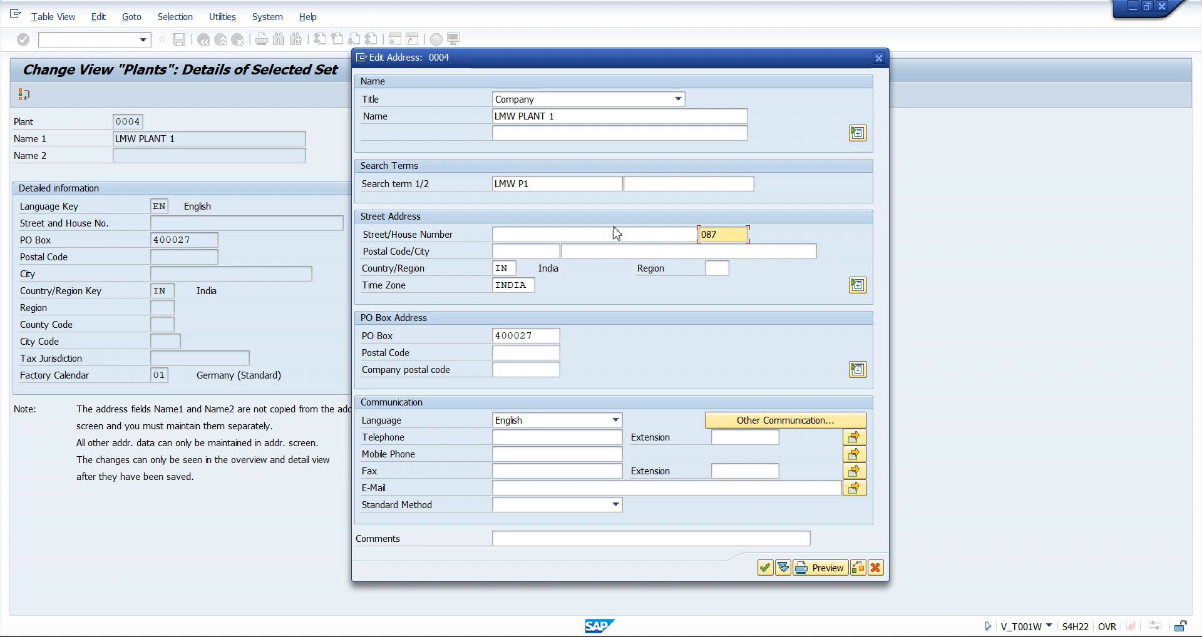
click(598, 233)
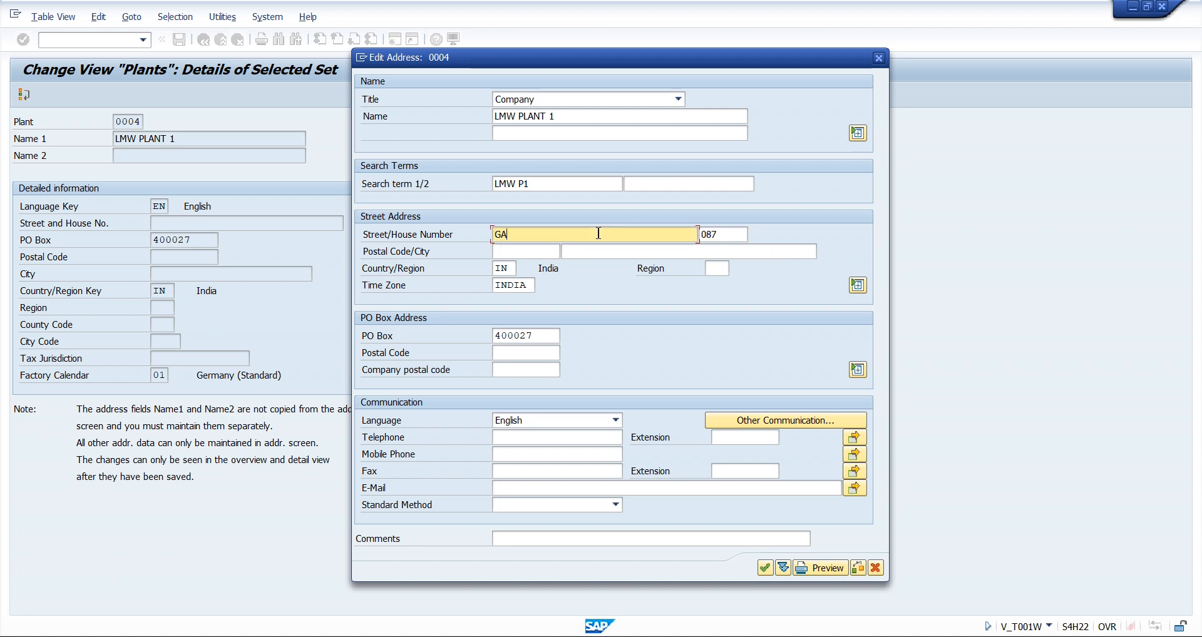
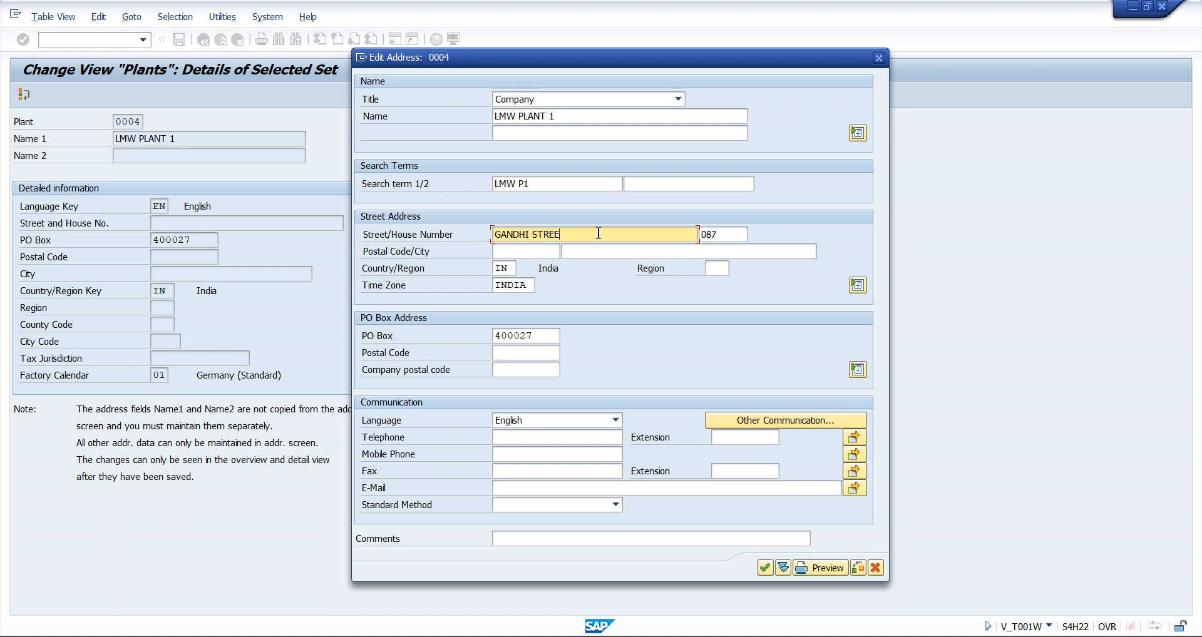
click(531, 249)
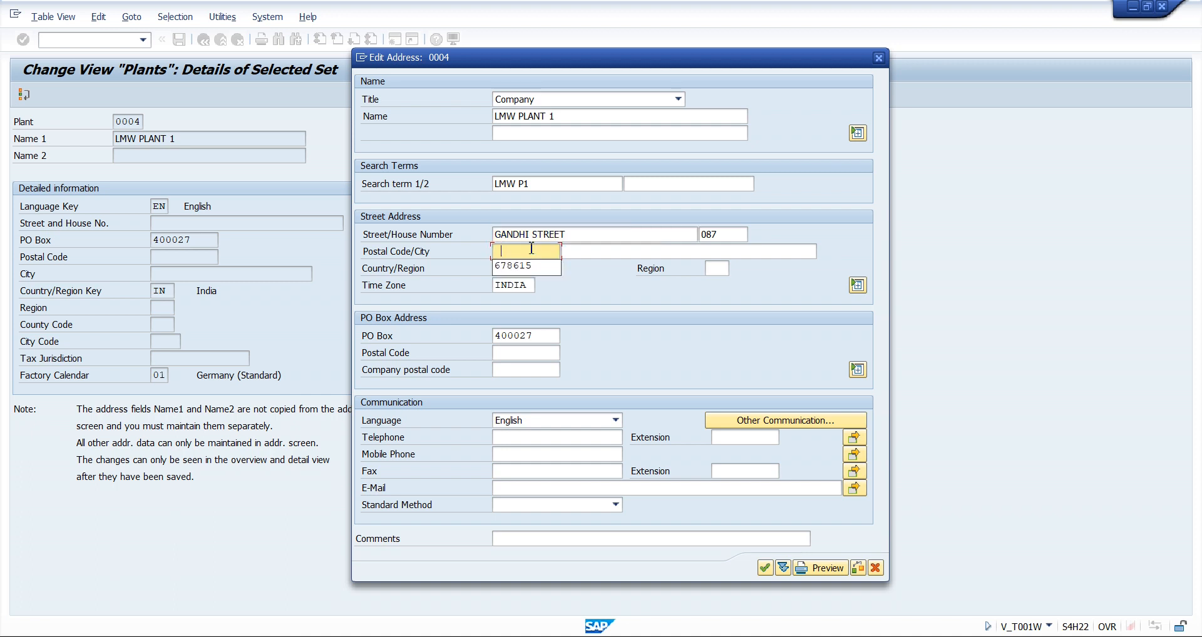
key(Tab)
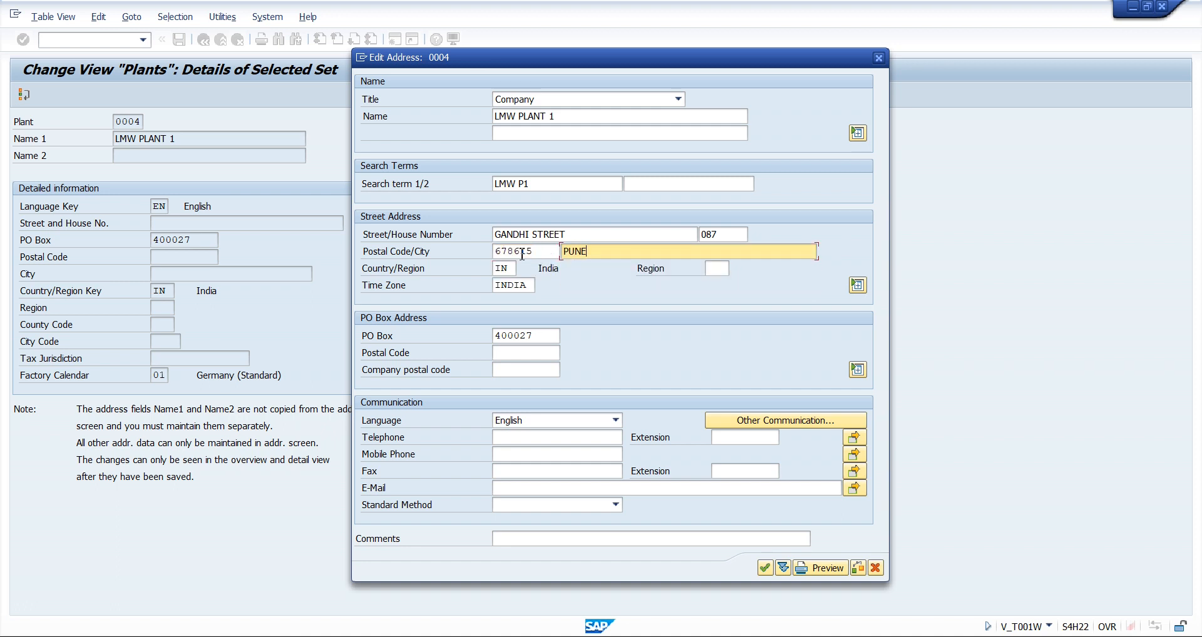
Set the region of plant 0004's address to 23 and confirm the address
click(504, 268)
click(716, 271)
click(720, 285)
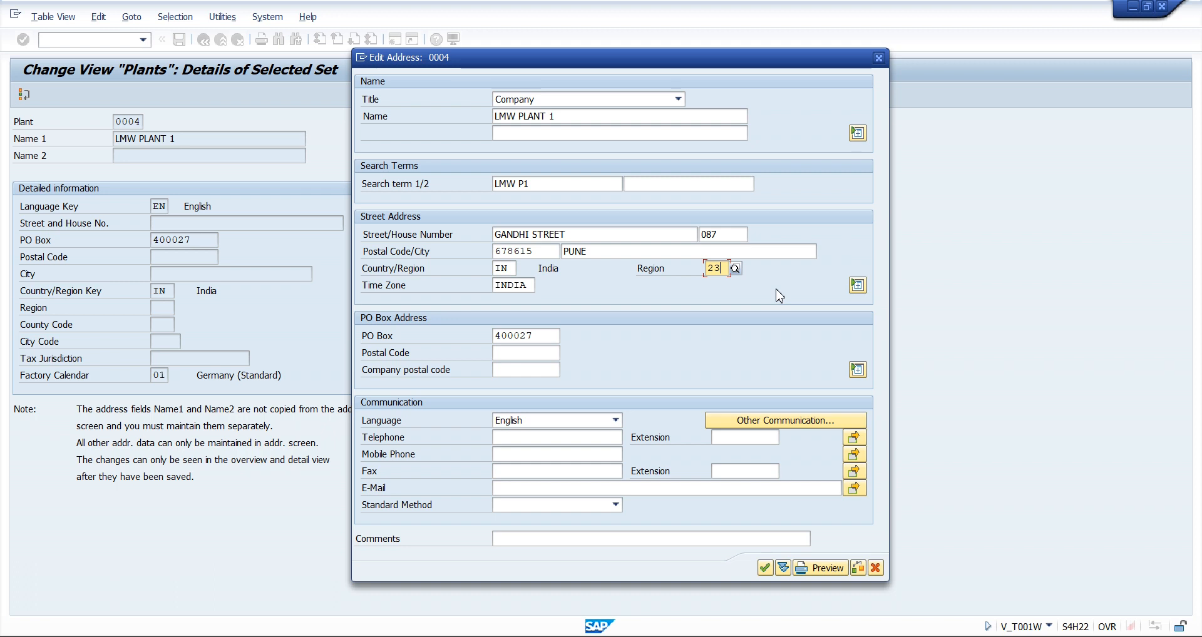
click(506, 487)
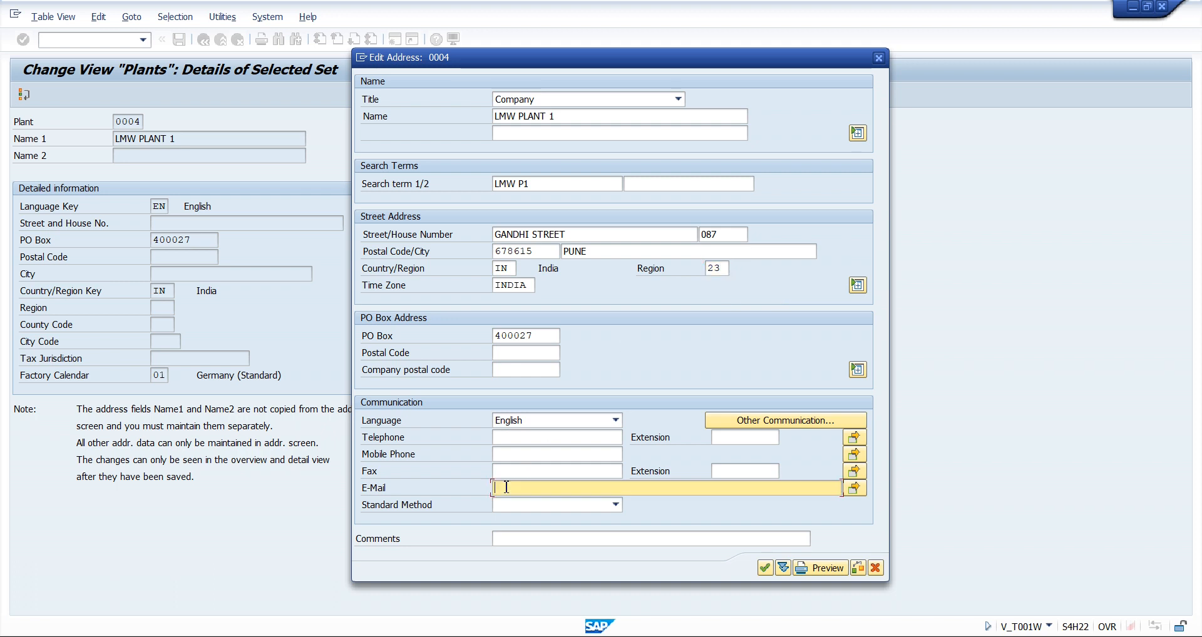
click(509, 451)
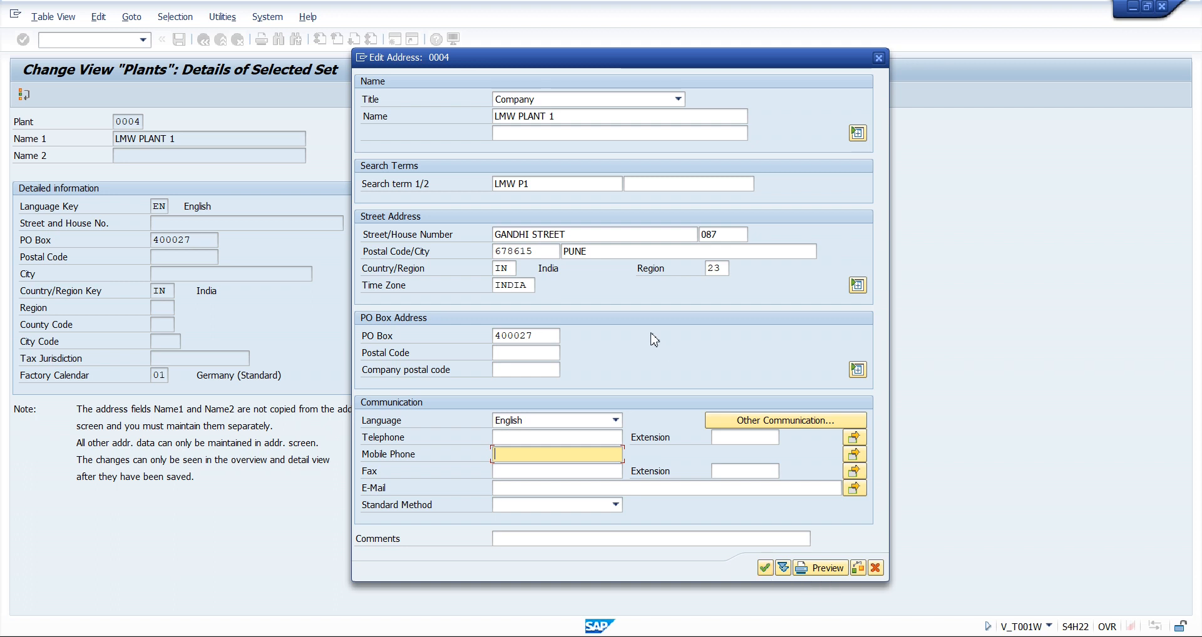
key(Return)
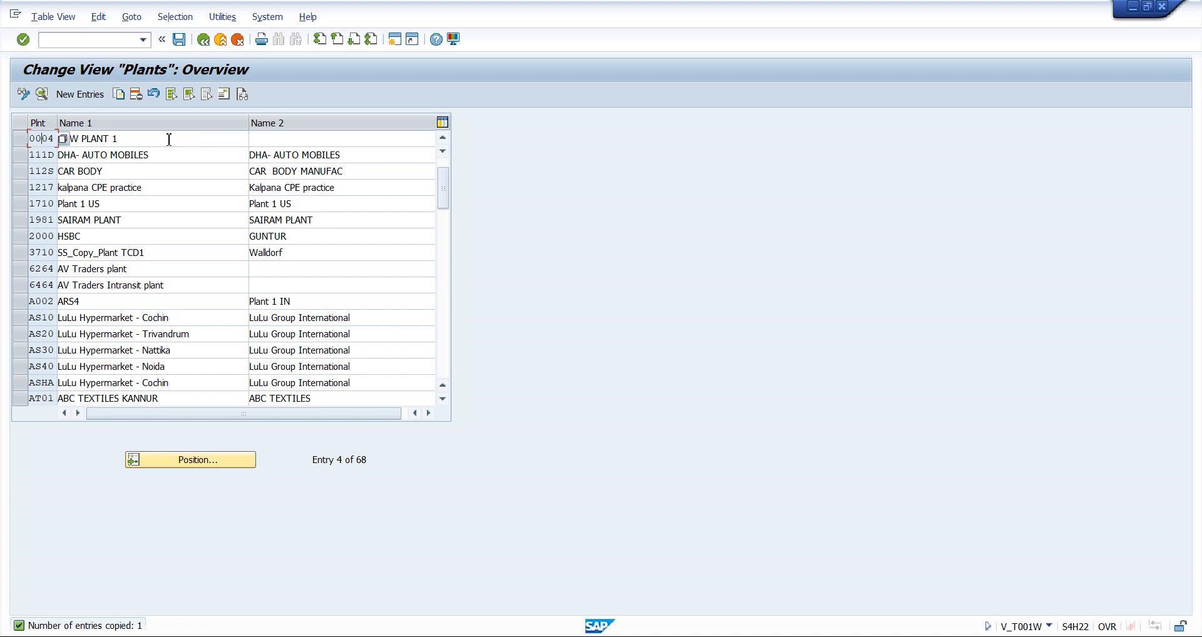
Save plant 0004 and record the change in the customizing request Enterprise structure-LMW
click(169, 139)
click(19, 139)
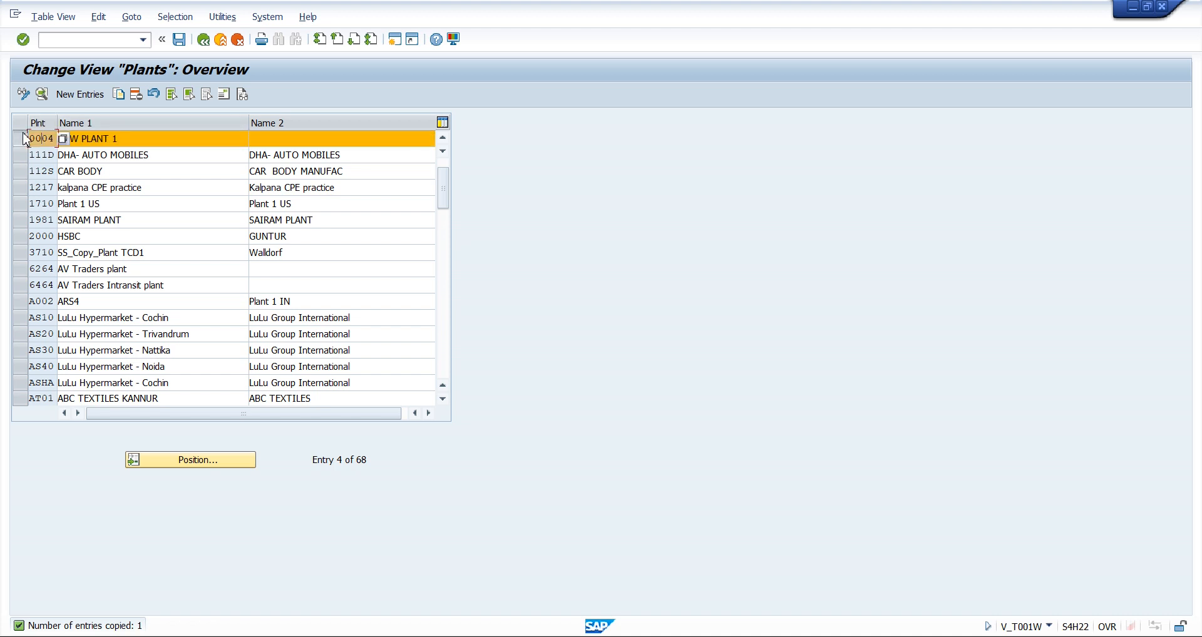
click(155, 138)
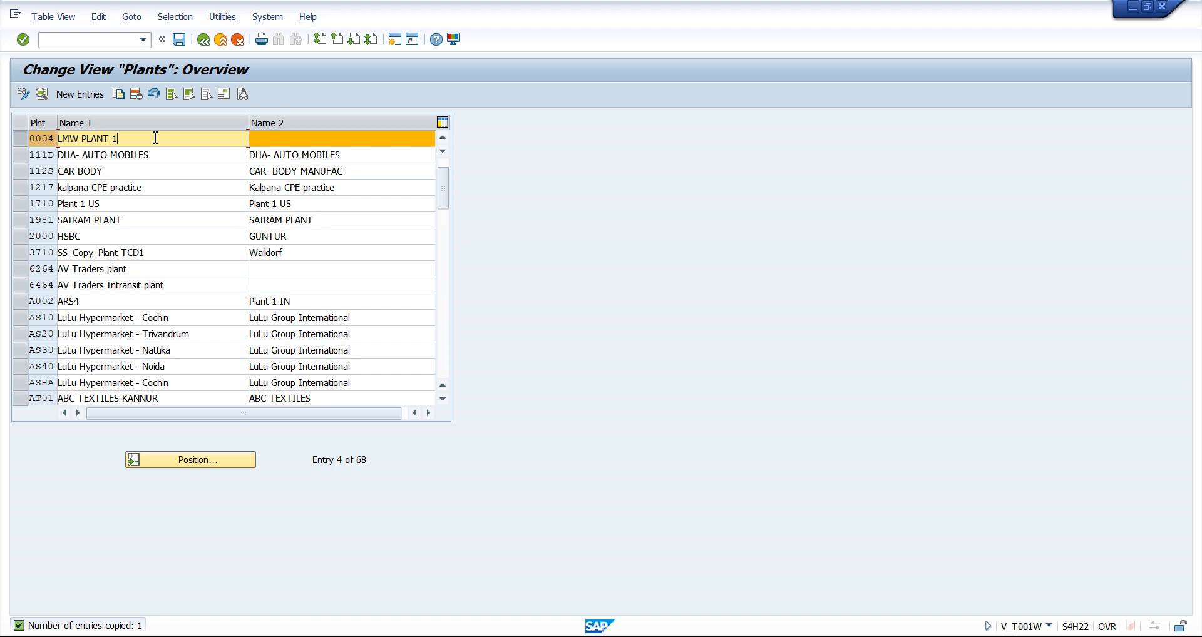
click(181, 40)
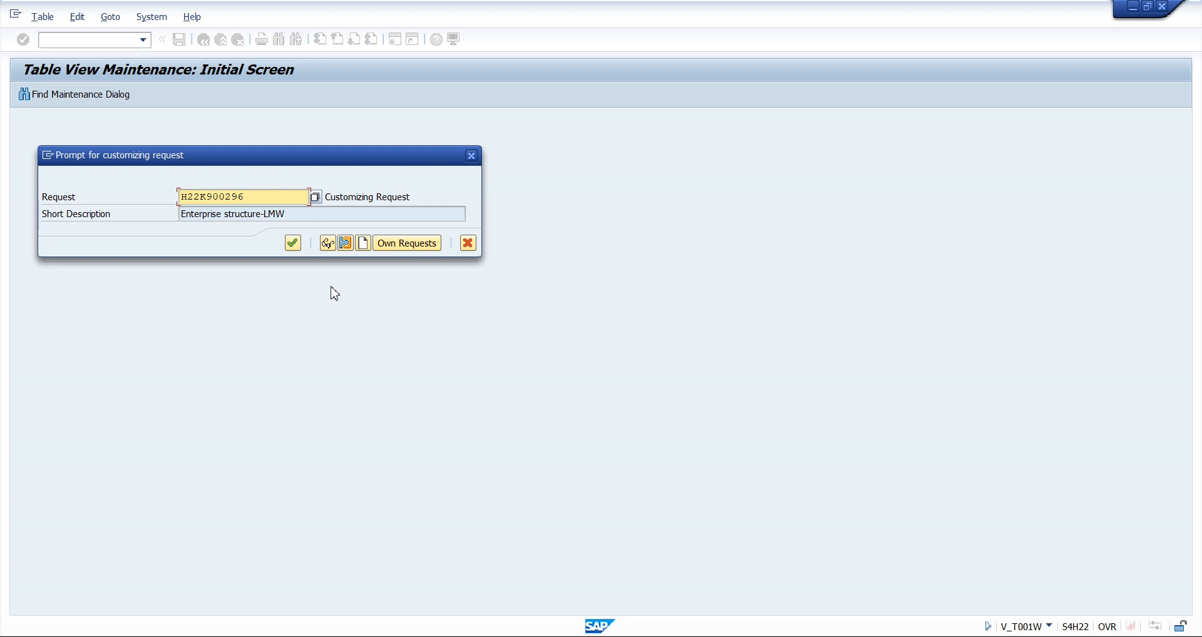
click(292, 242)
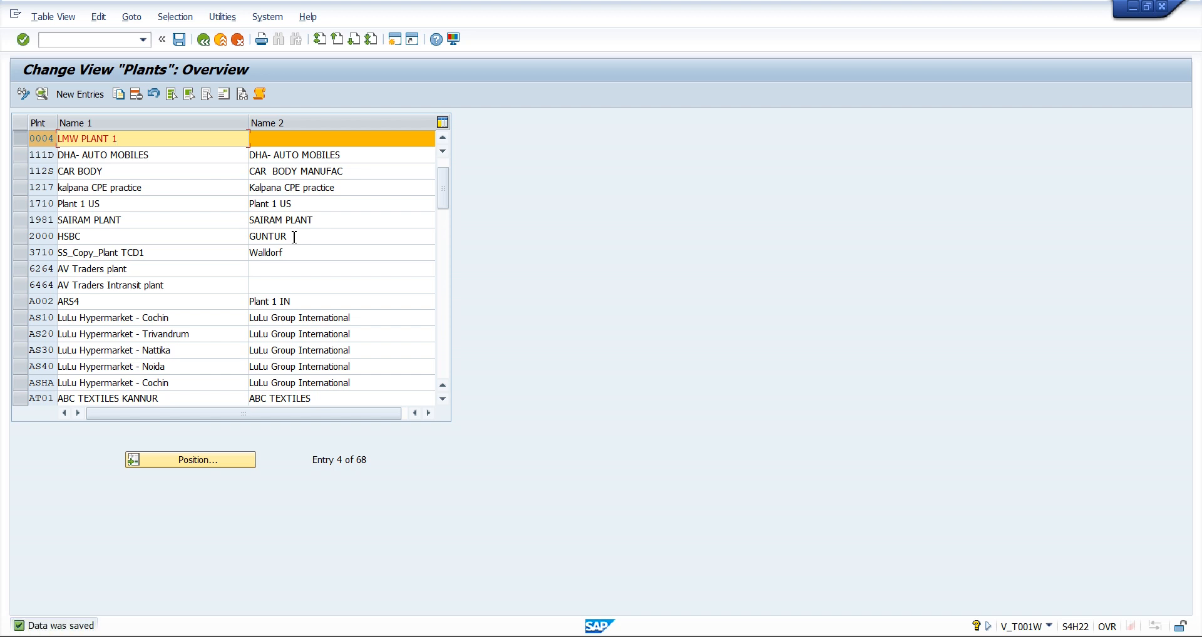
Copy plant 0004 as new plant 0005, name it LMW PLANT 2, and proceed to its address
click(21, 139)
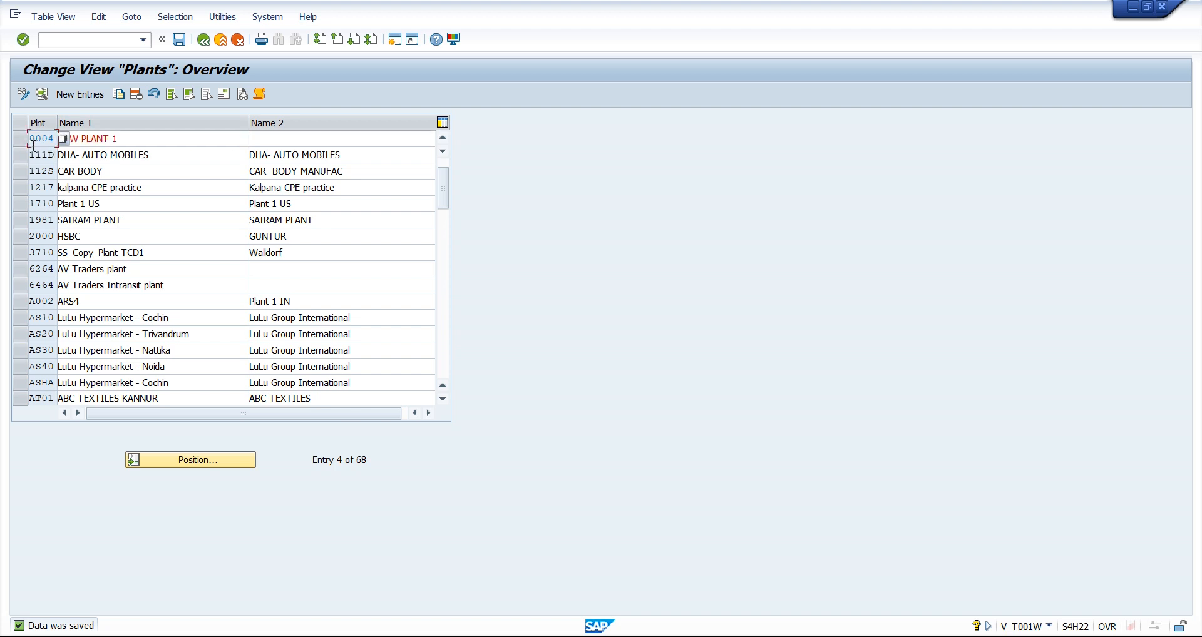
click(26, 144)
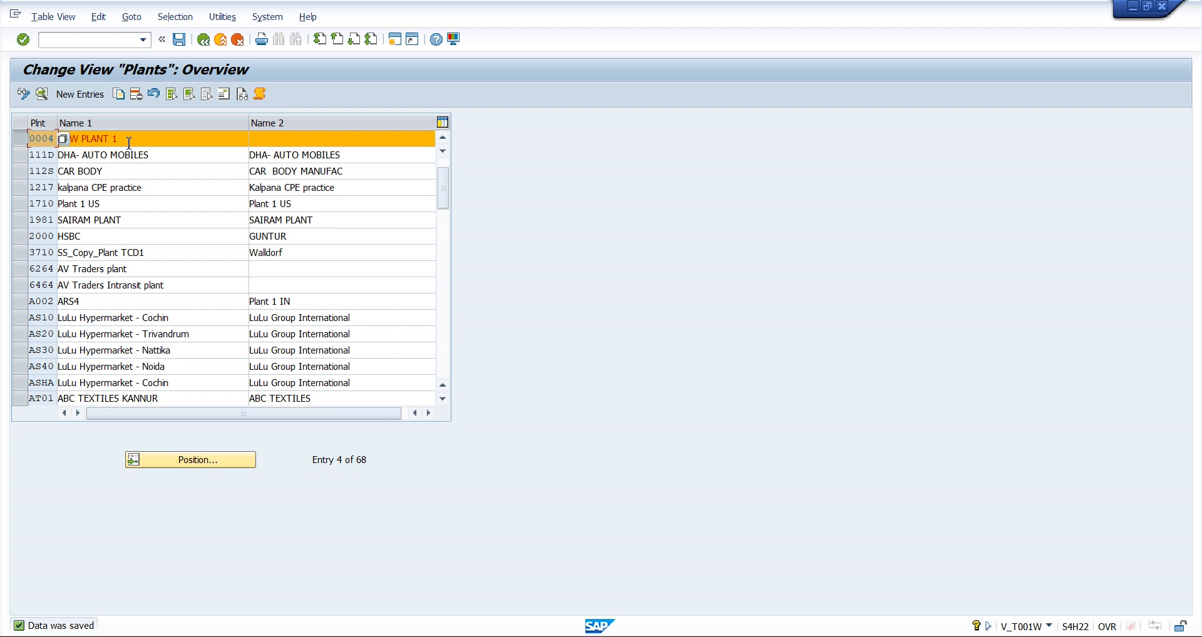
click(119, 94)
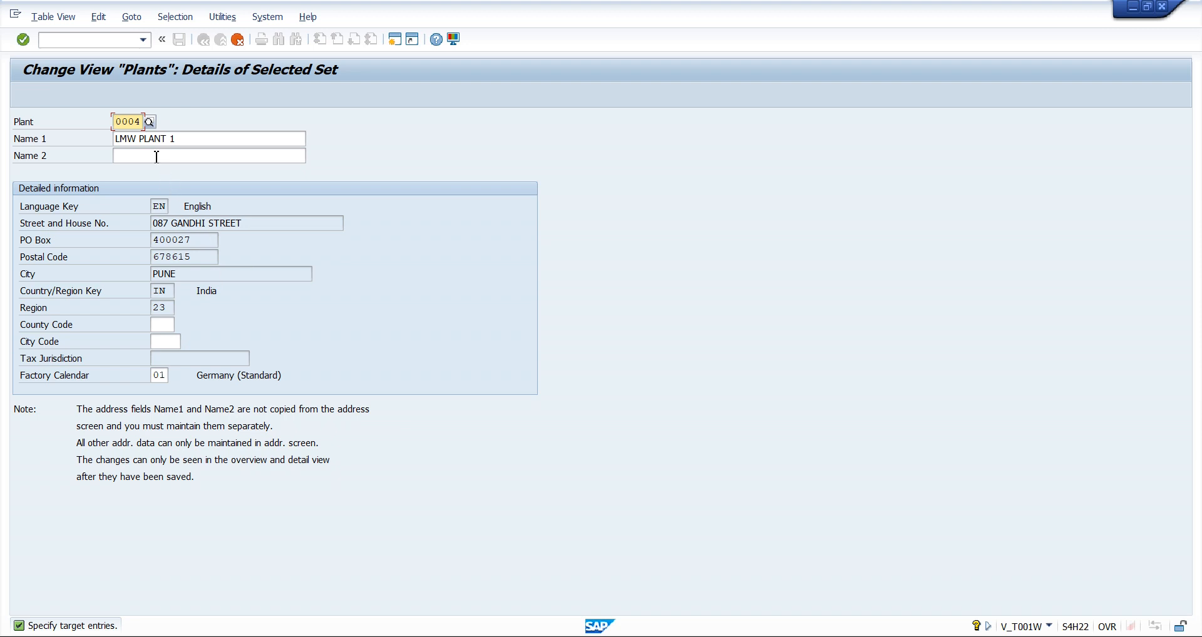
text(0005)
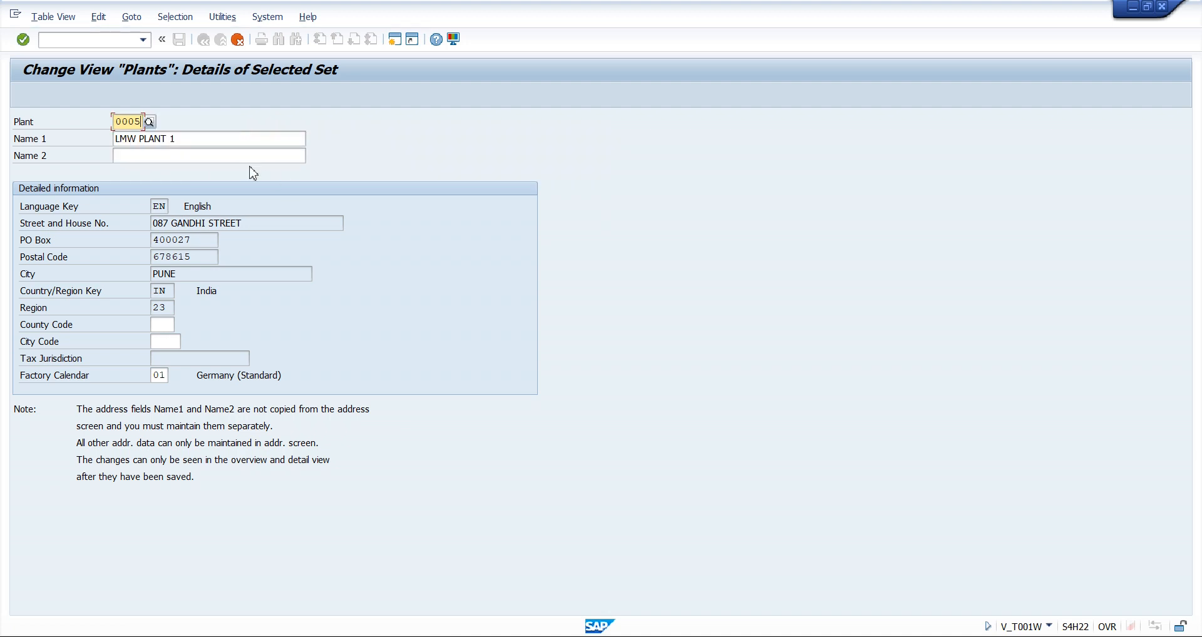
click(203, 142)
key(BackSpace)
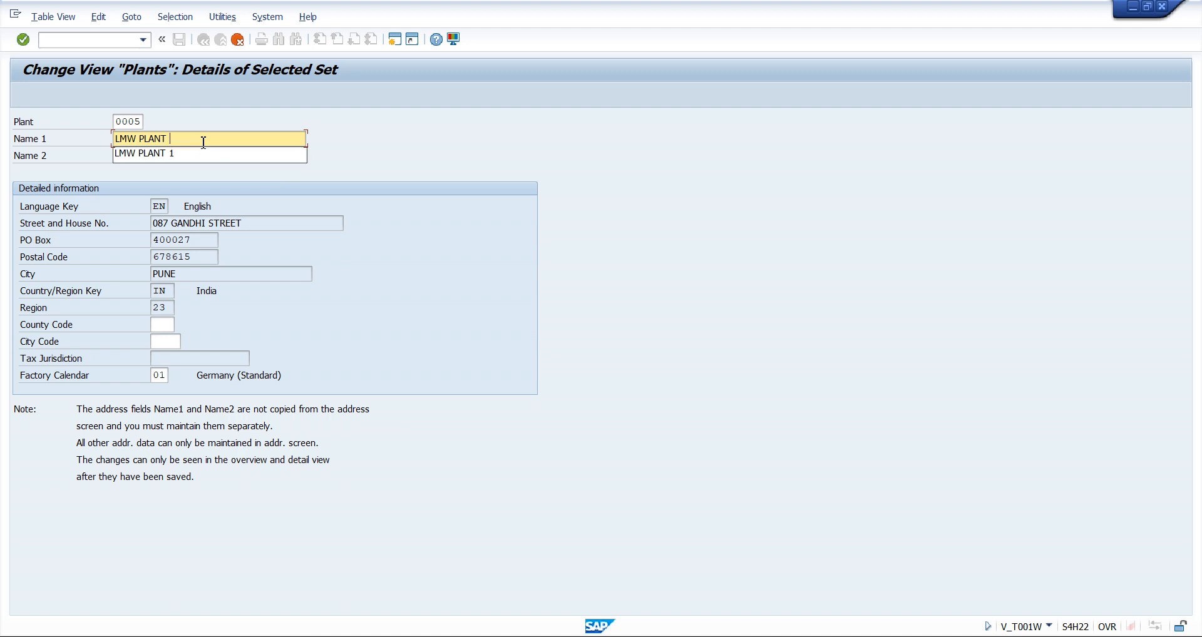
text(2)
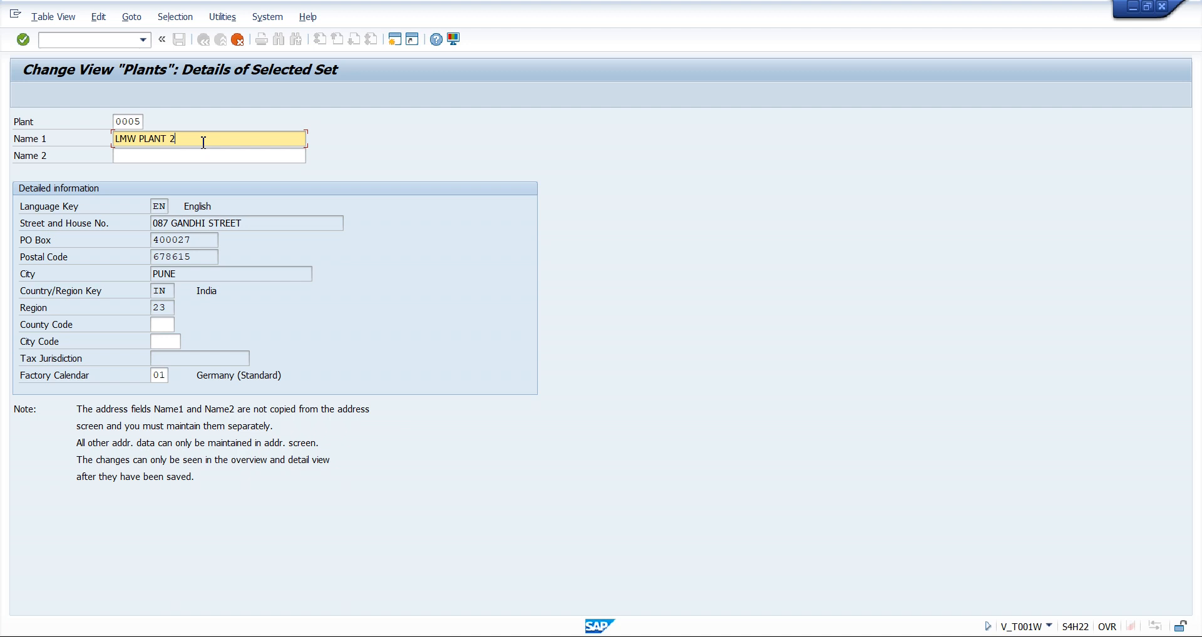
key(Return)
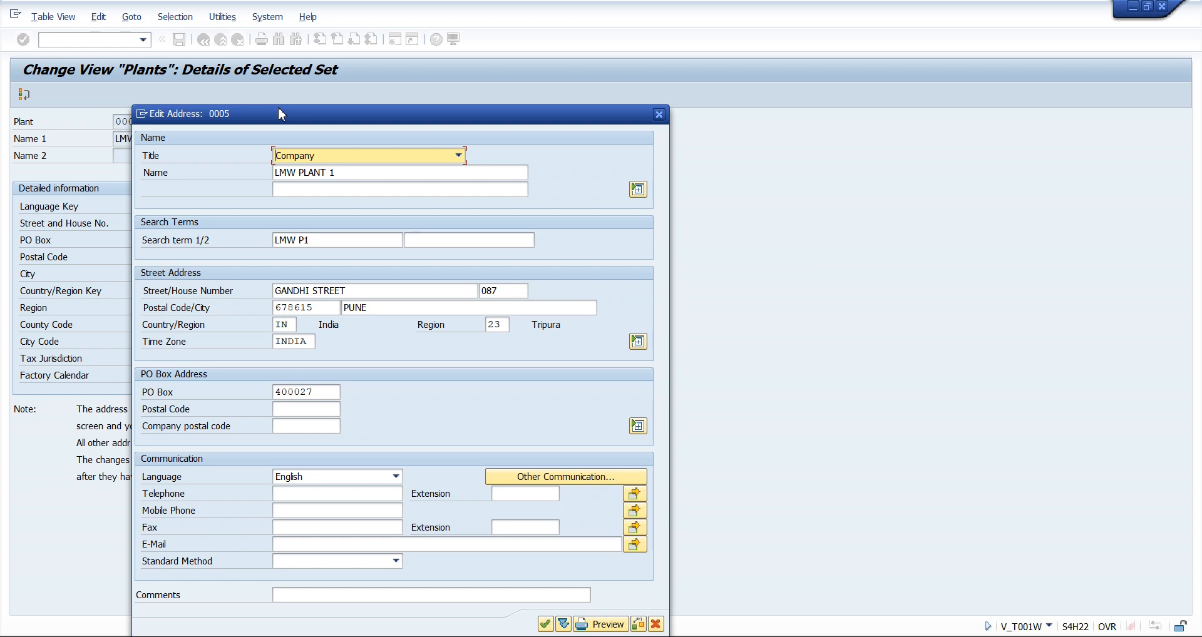
Change the name in plant 0005's address to LMW PLANT 2 and its search term to LMW P2
drag(420, 115, 608, 25)
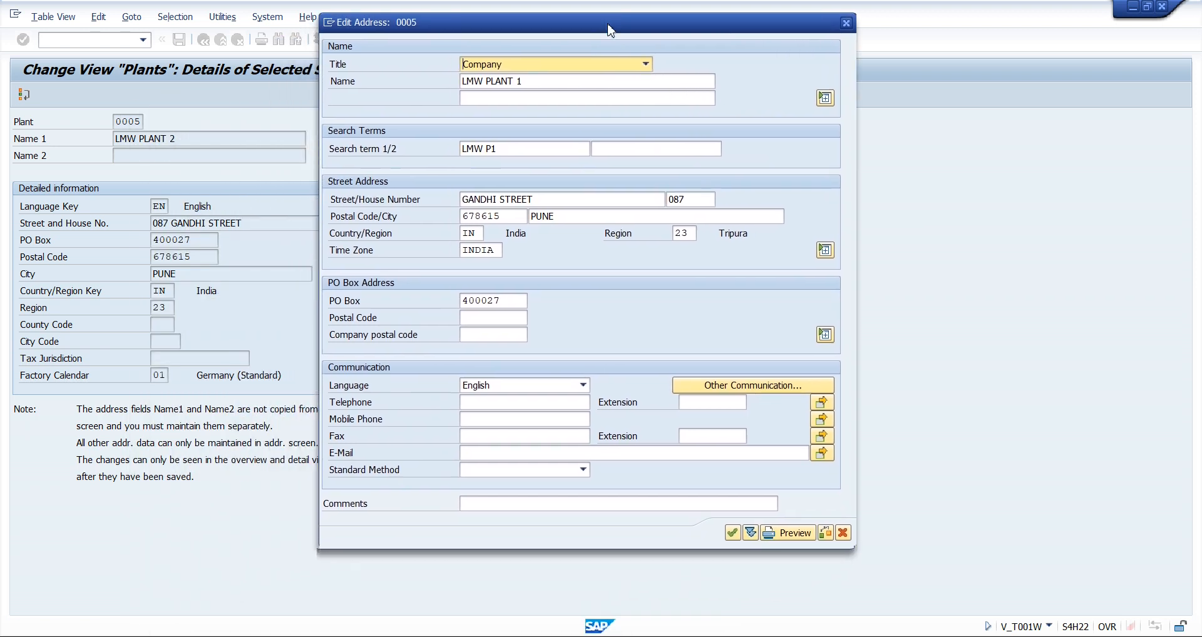
click(531, 82)
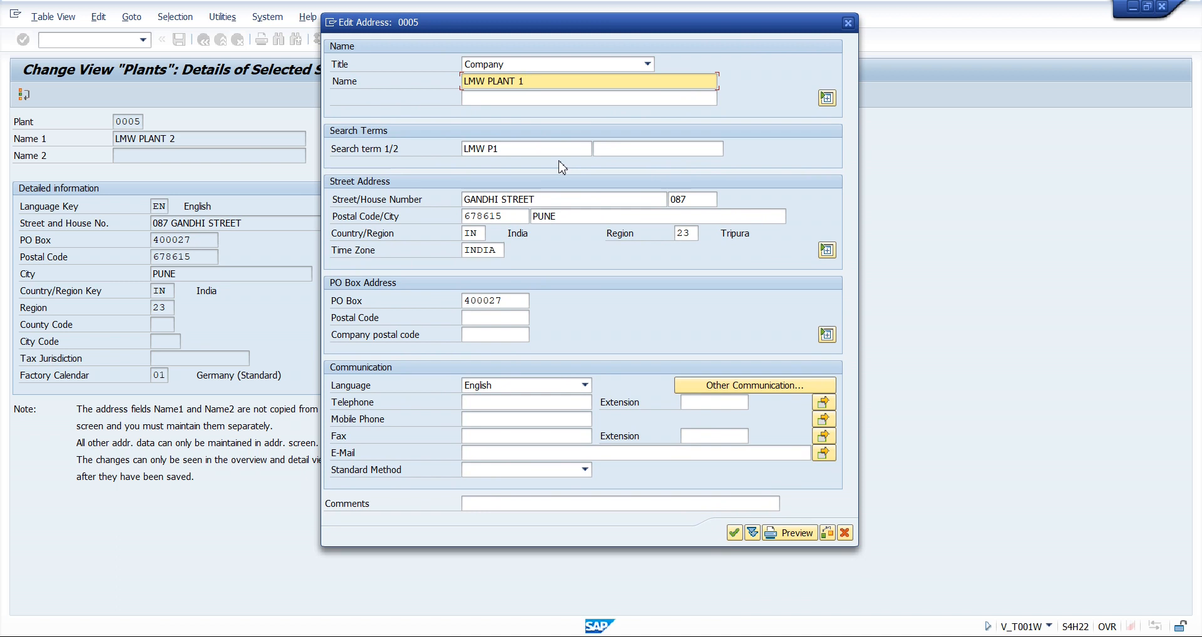
key(BackSpace)
text(2)
click(522, 151)
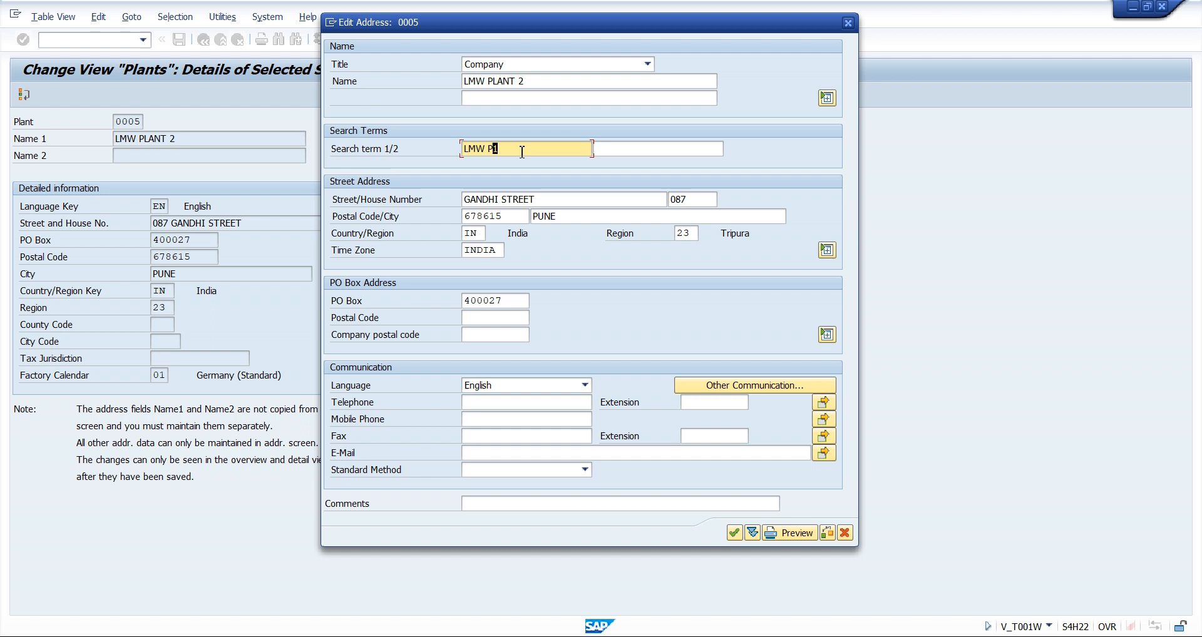
text(2)
key(Left)
key(BackSpace)
Replace the house number in plant 0005's street address
click(691, 199)
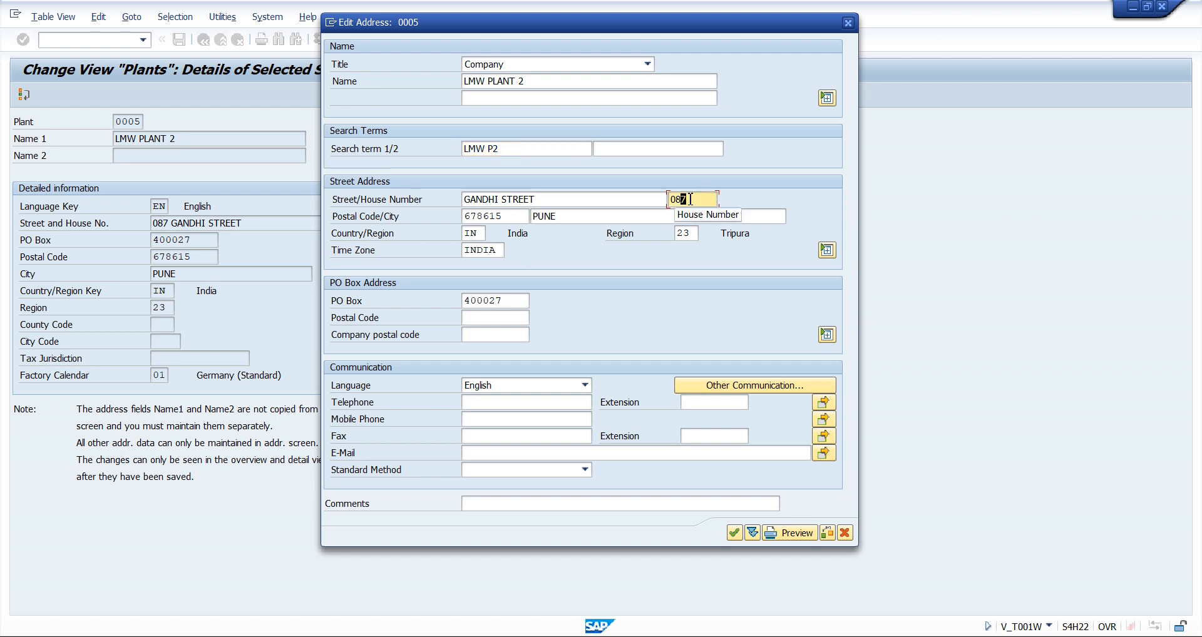
key(BackSpace)
key(BackSpace)
key(BackSpace)
text(966)
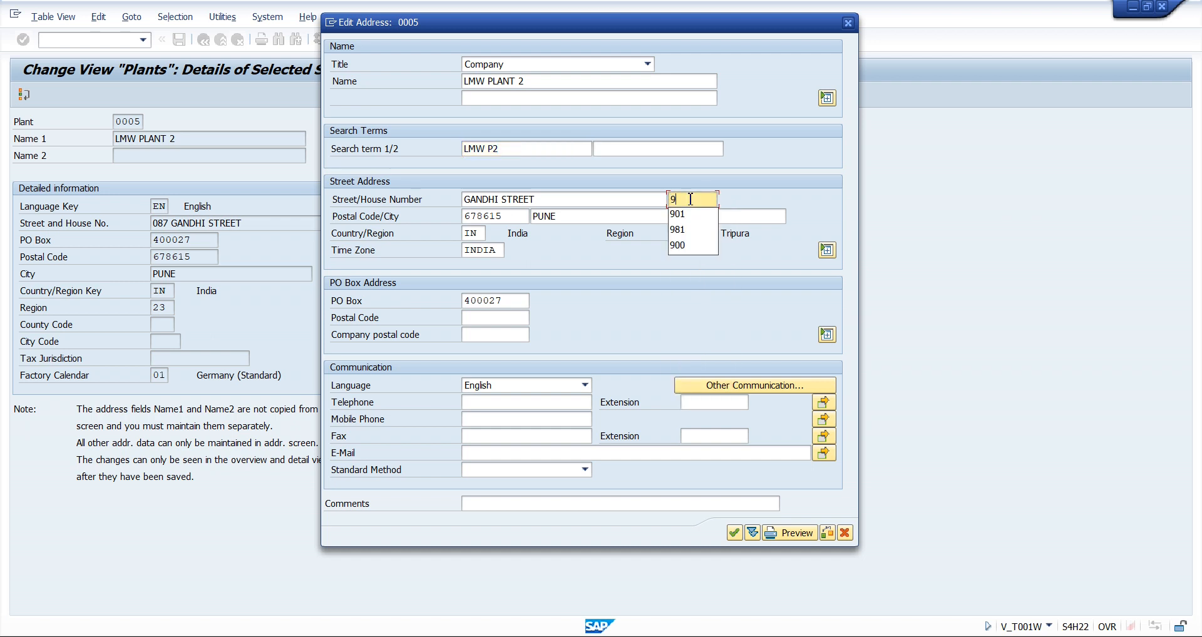
Replace the city in plant 0005's address, accept the address and return to the plants overview
click(580, 219)
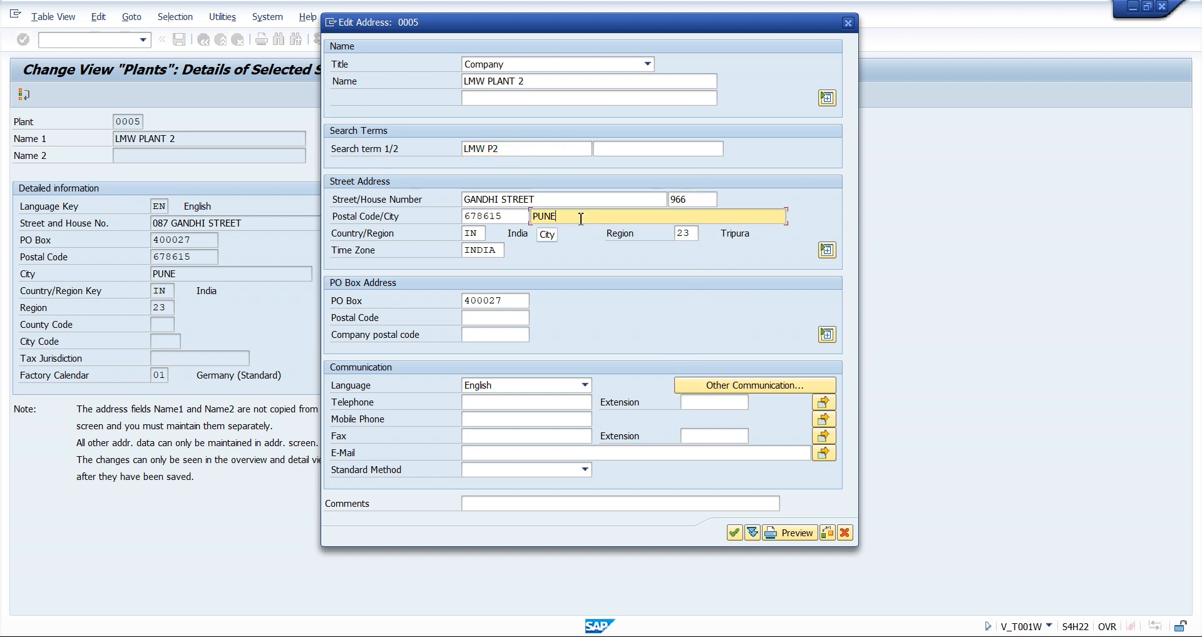
key(BackSpace)
key(BackSpace)
key(BackSpace)
key(BackSpace)
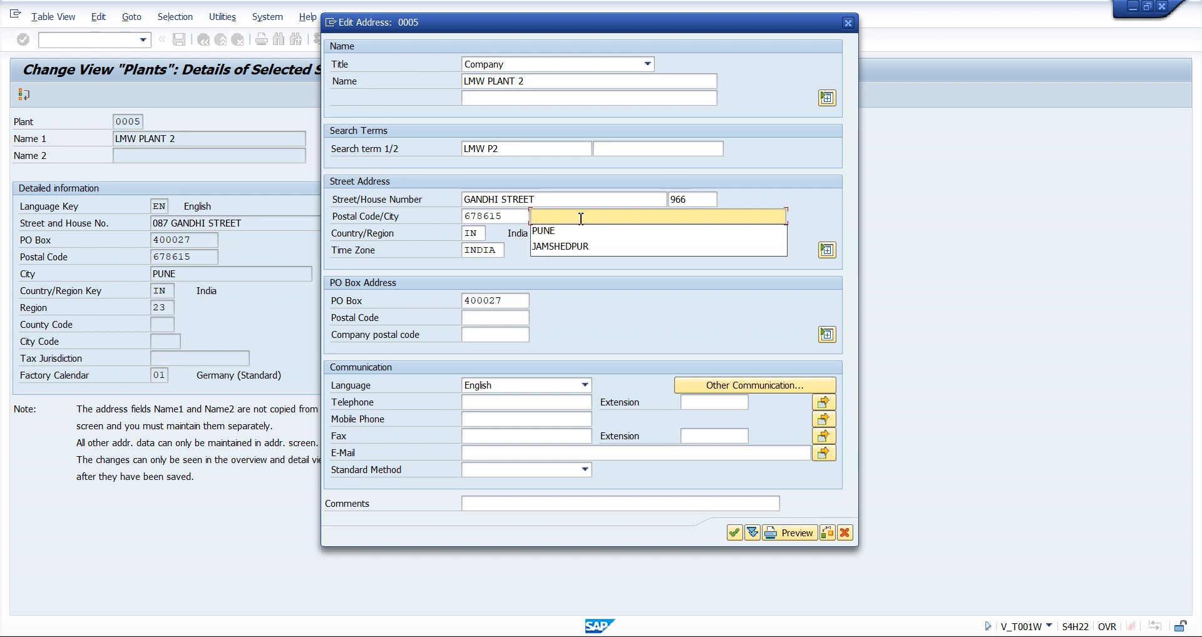
text(CHENNAI)
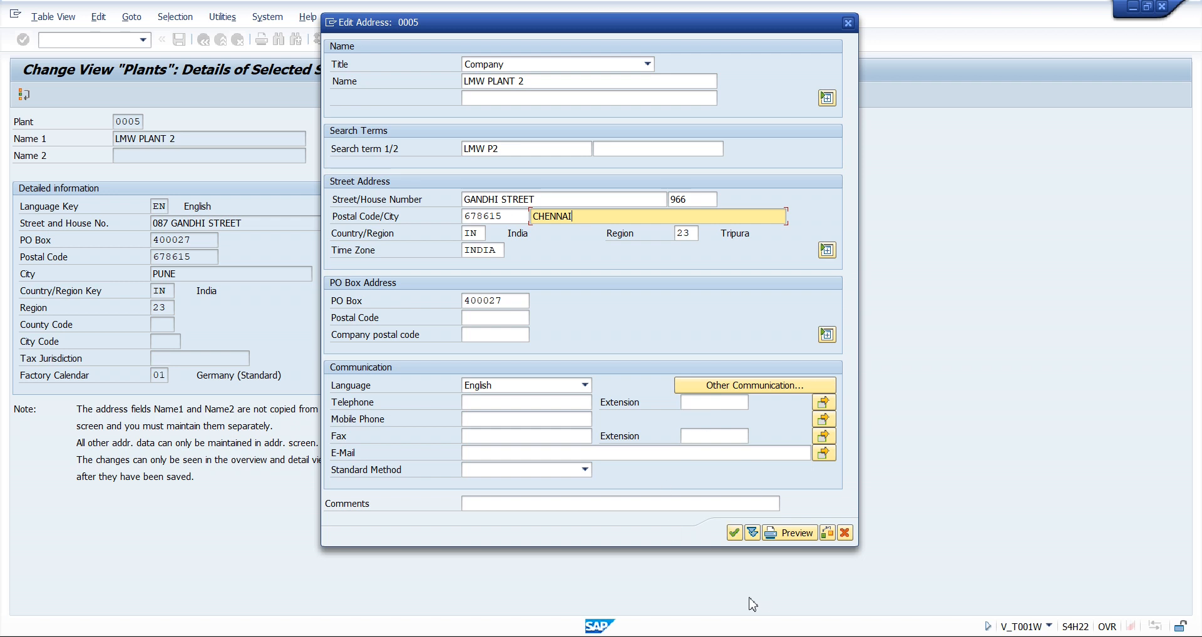
click(733, 534)
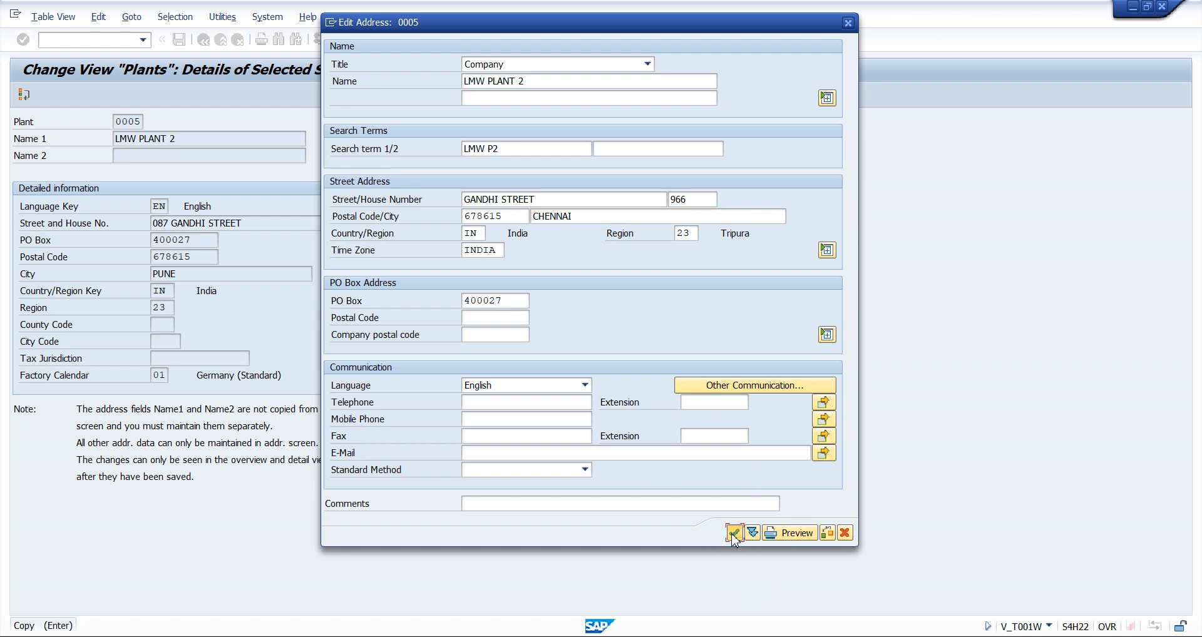
key(F3)
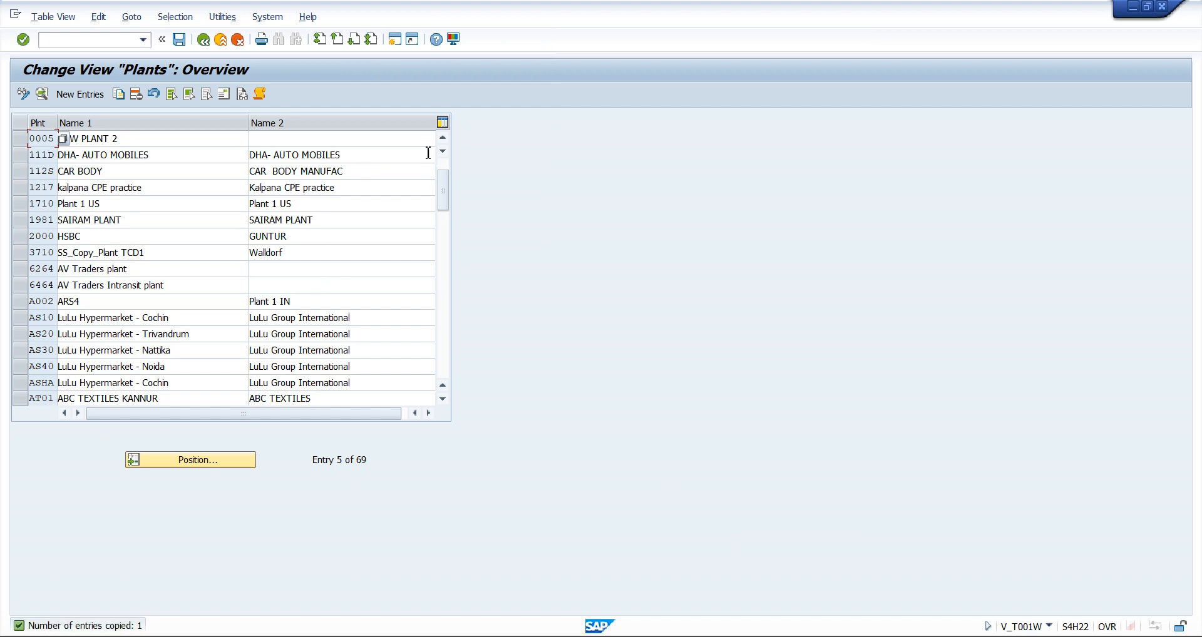
Select plants 0004 and 0005 in the overview, save the plant data and return to the implementation guide
click(442, 139)
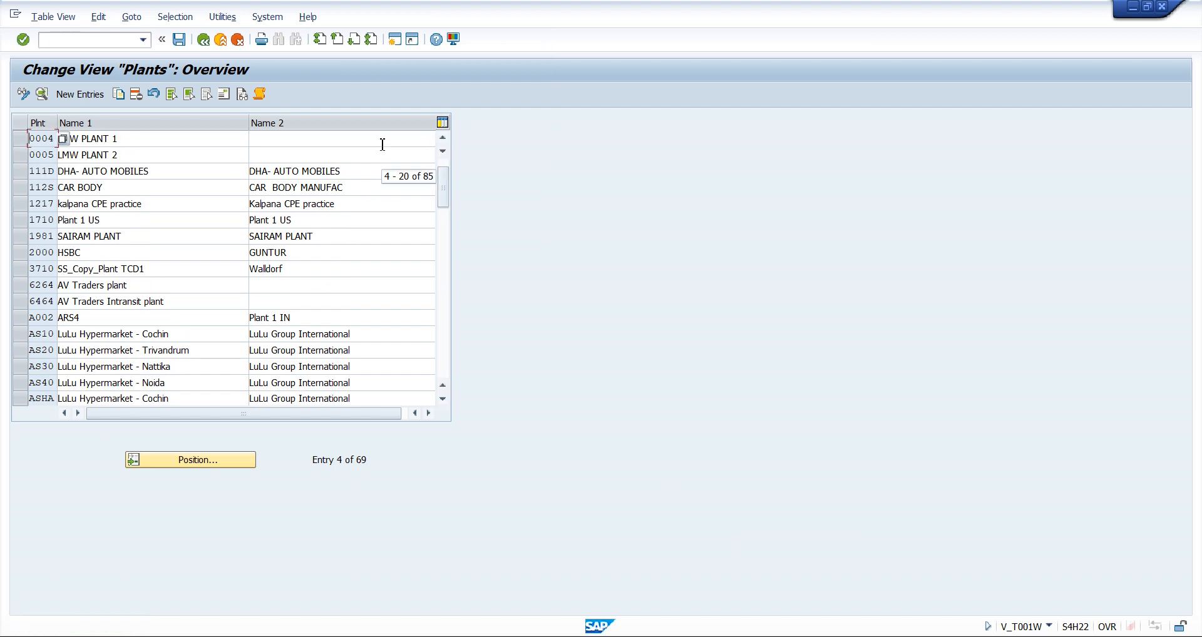
click(20, 154)
click(21, 143)
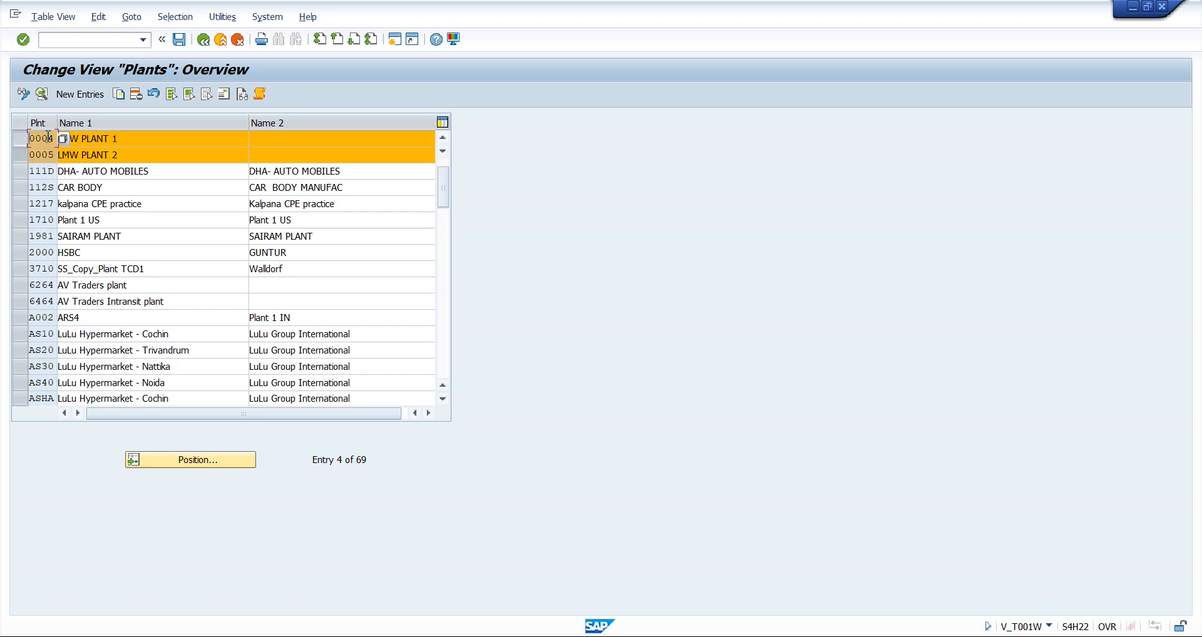
click(182, 155)
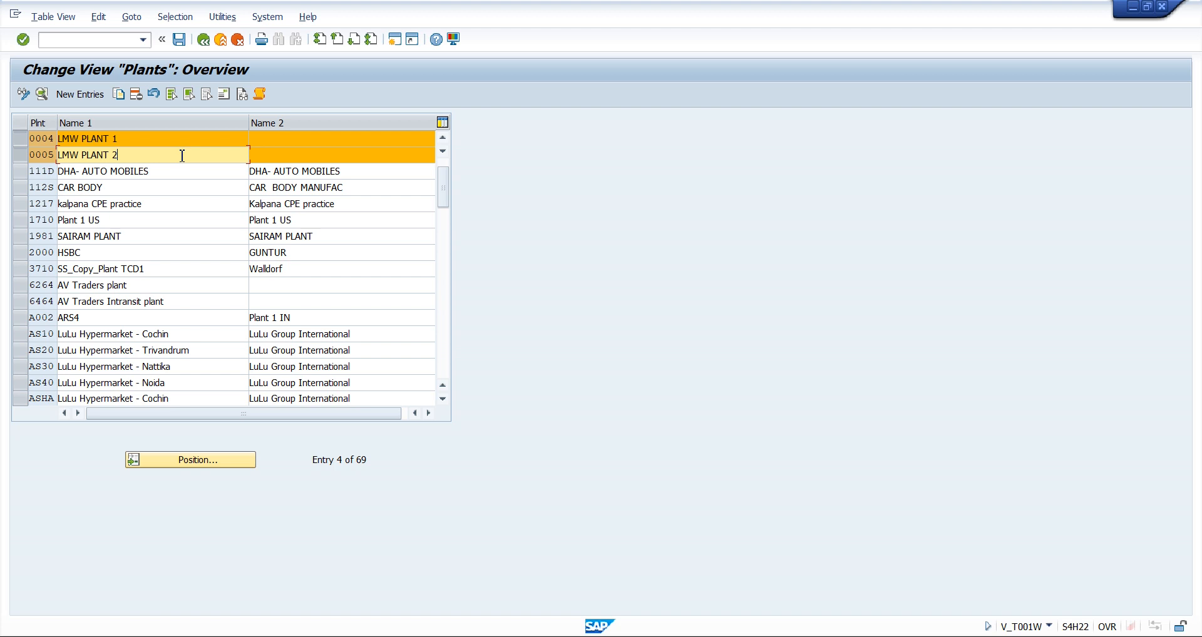
click(179, 40)
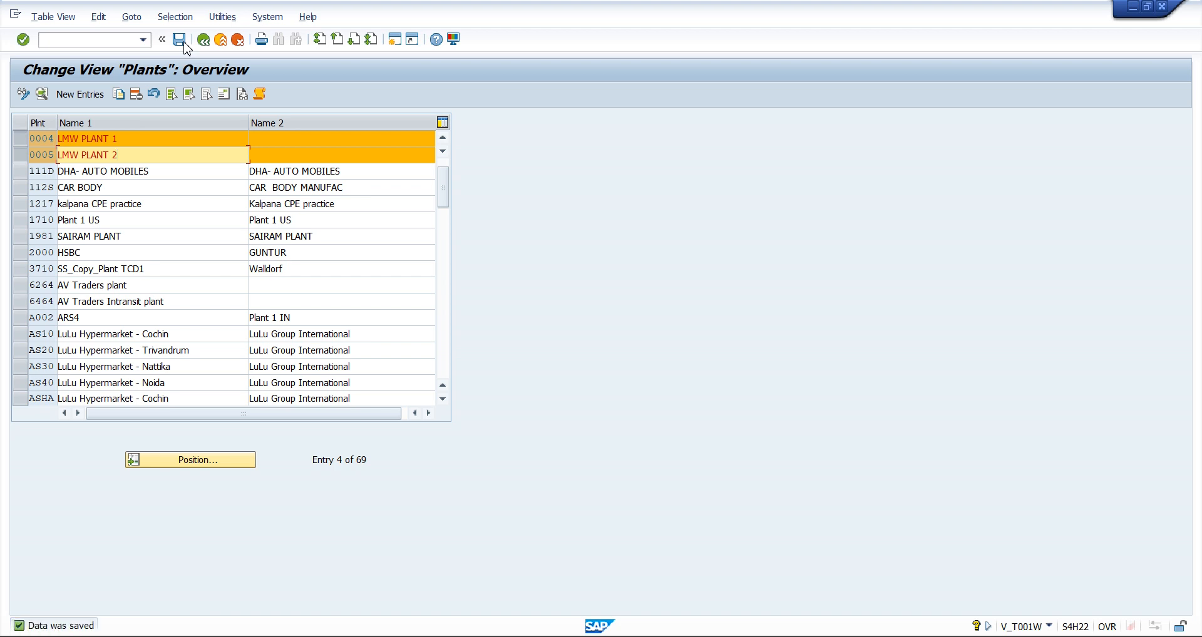
click(206, 41)
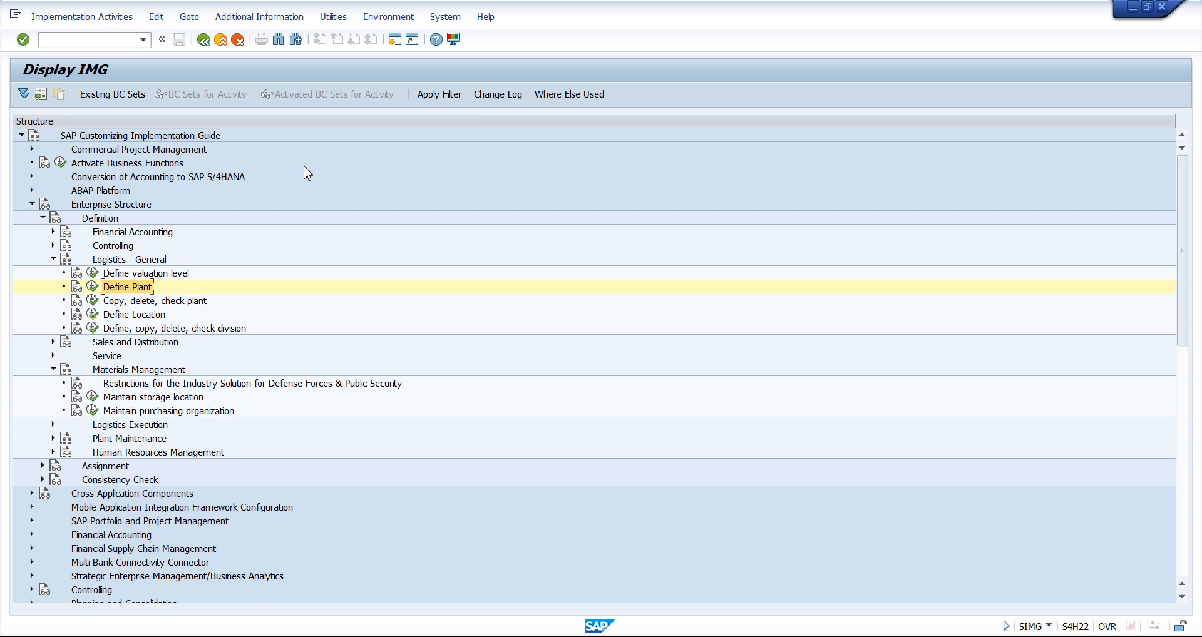
Start the Maintain storage location activity and open the list of possible plants for its work area
click(133, 400)
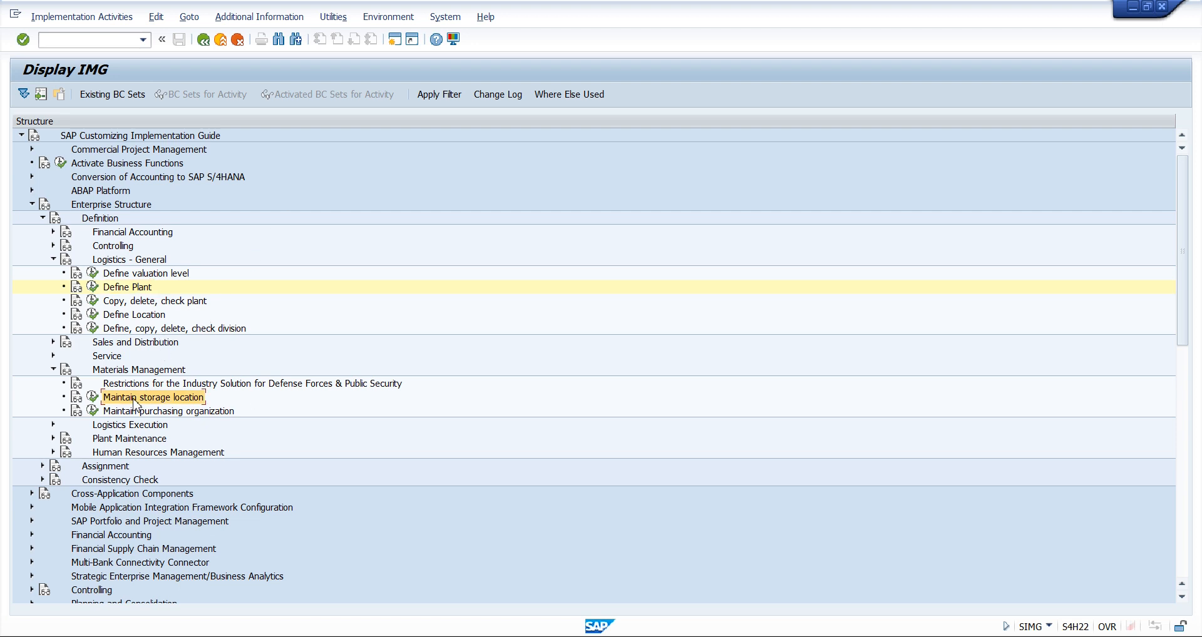
click(93, 398)
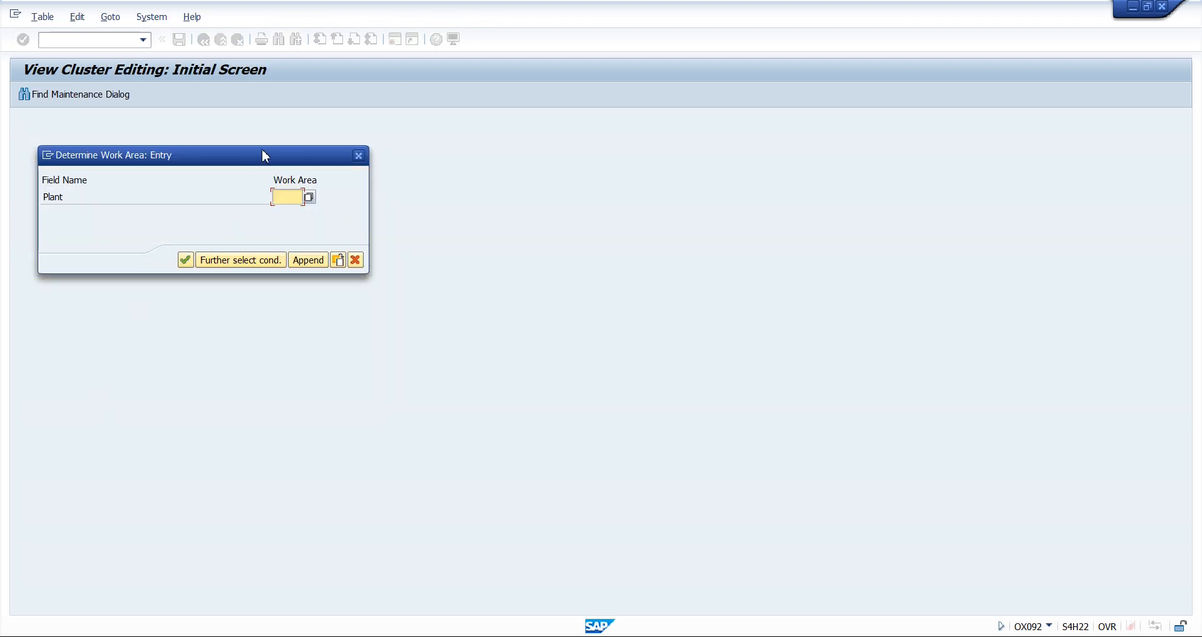
click(310, 197)
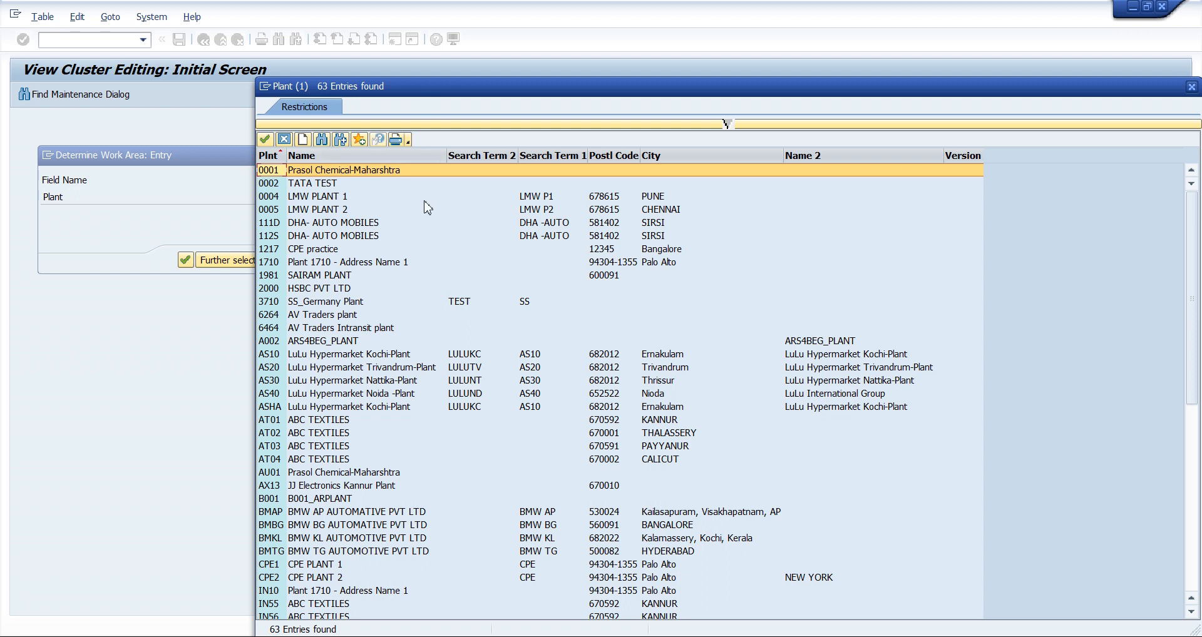
Search the list of possible plants for LMW
click(316, 199)
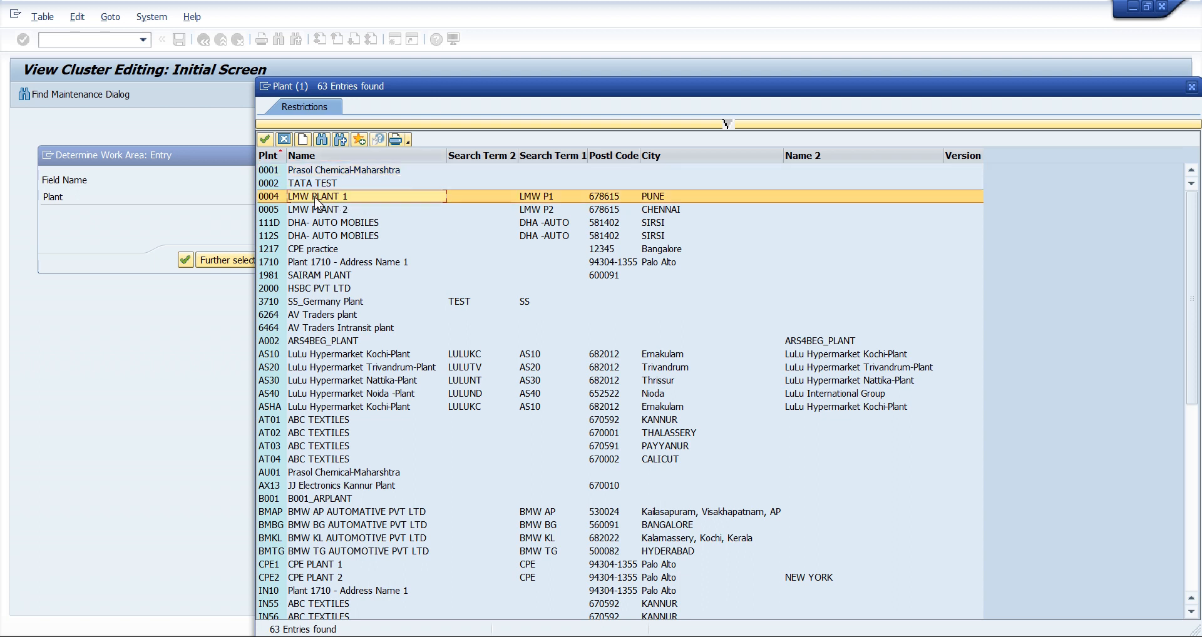
click(333, 265)
click(341, 330)
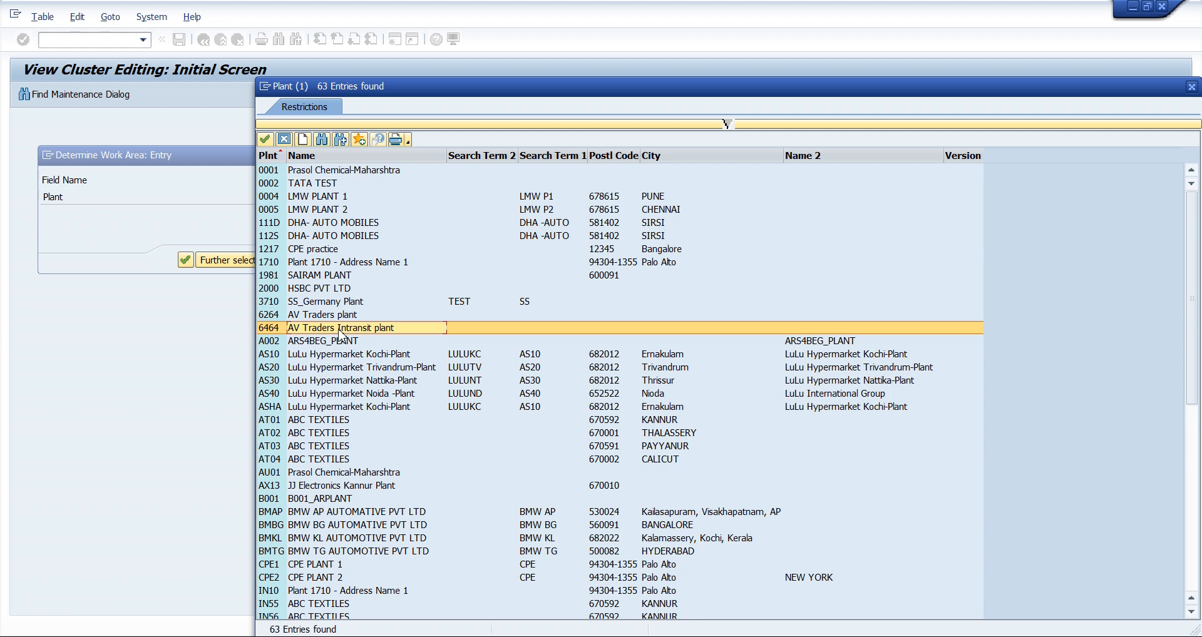
key(ctrl+f)
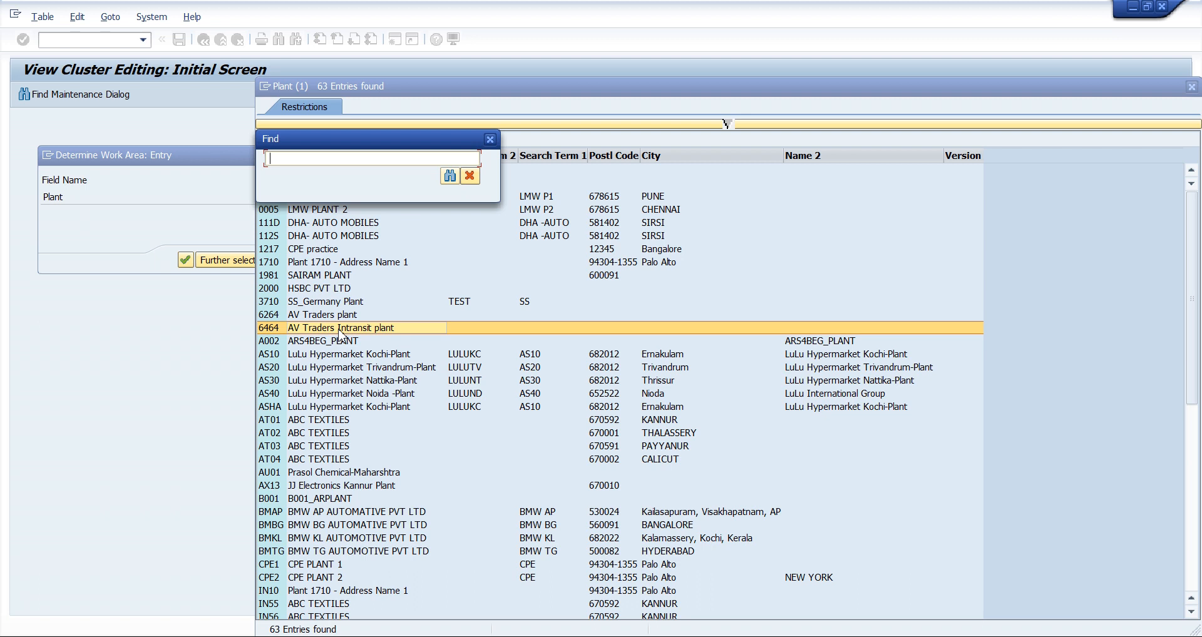
text(LMW)
key(Return)
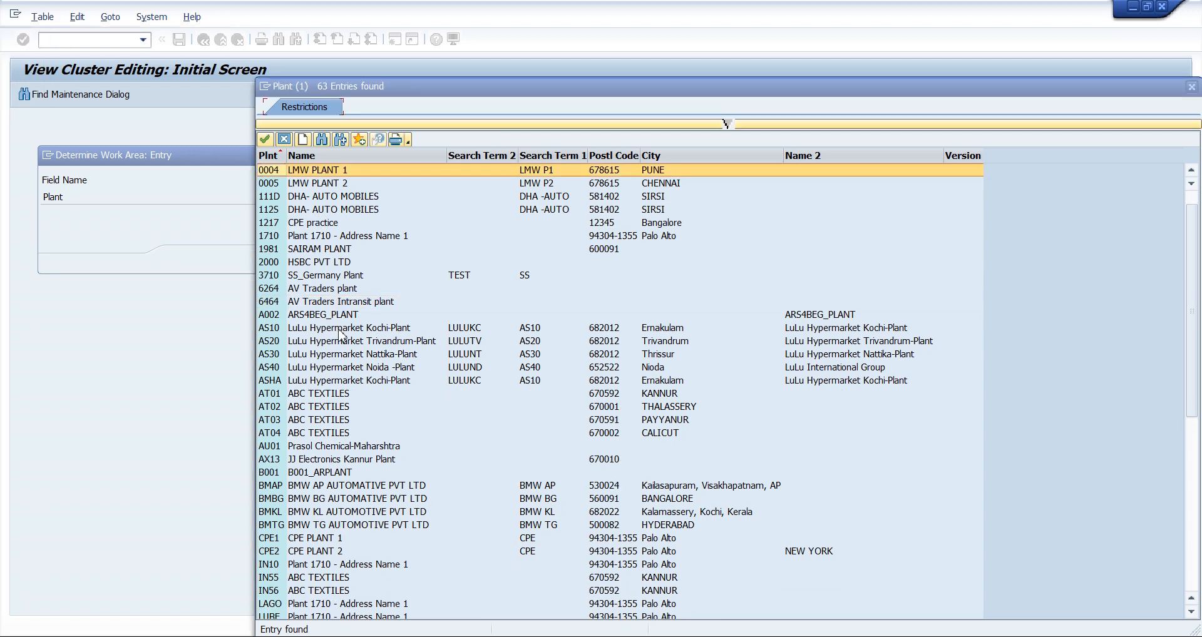